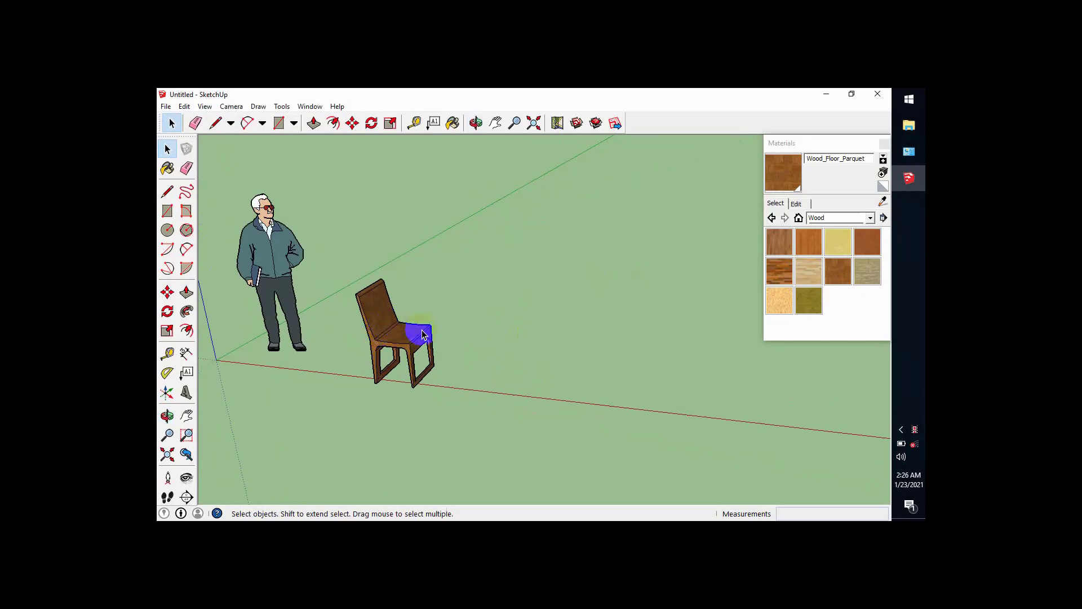
- Examine the finished wooden chair from several sides, including its backrest, seat and leg frames
scroll(481, 363, up, 5)
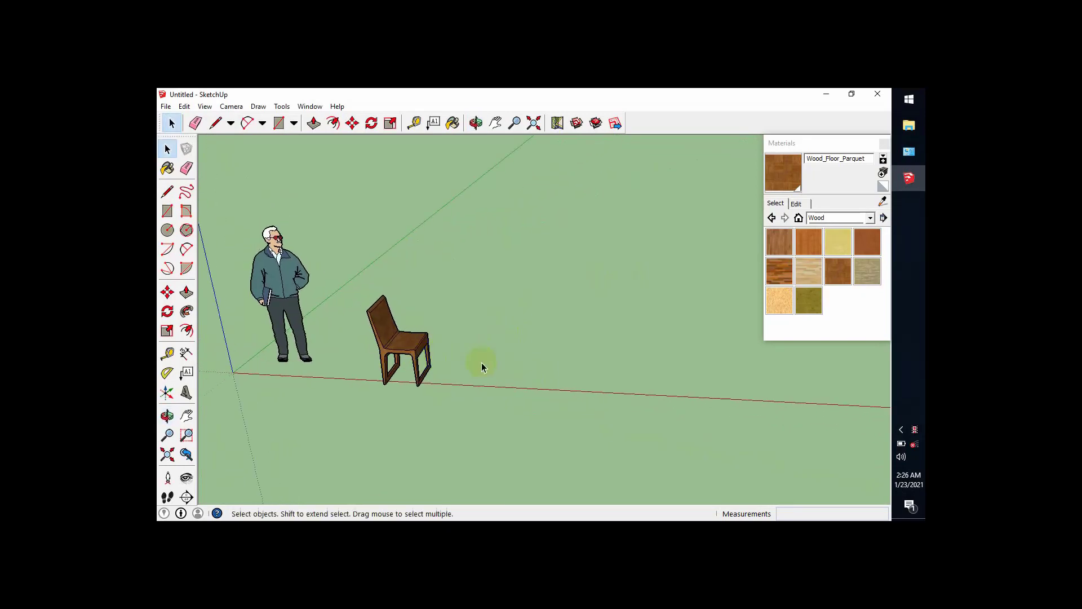
click(277, 124)
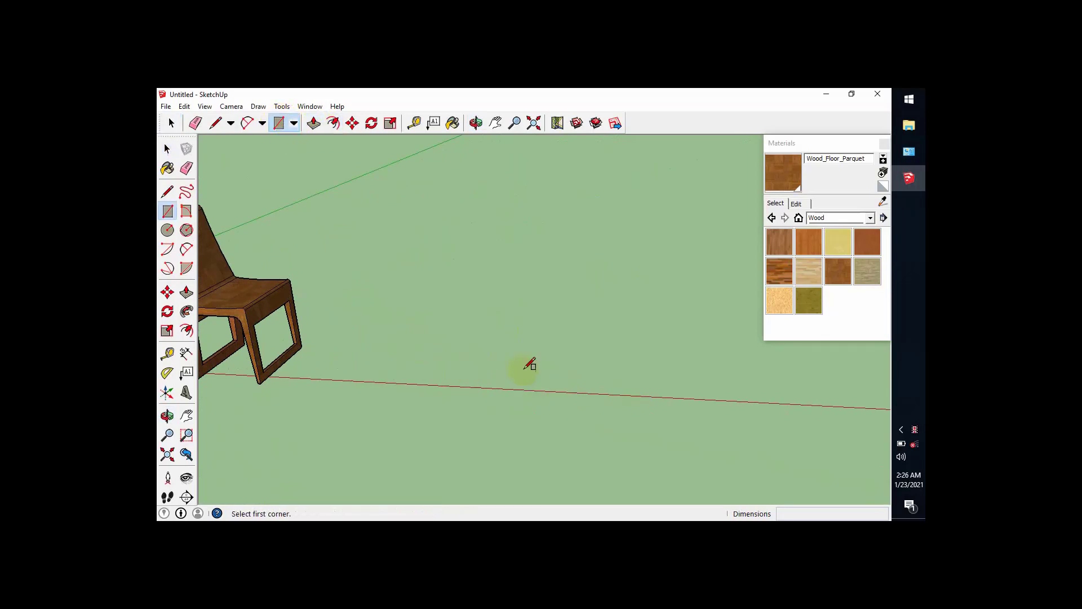
scroll(523, 370, down, 3)
scroll(503, 398, up, 3)
scroll(505, 381, down, 2)
scroll(507, 364, down, 1)
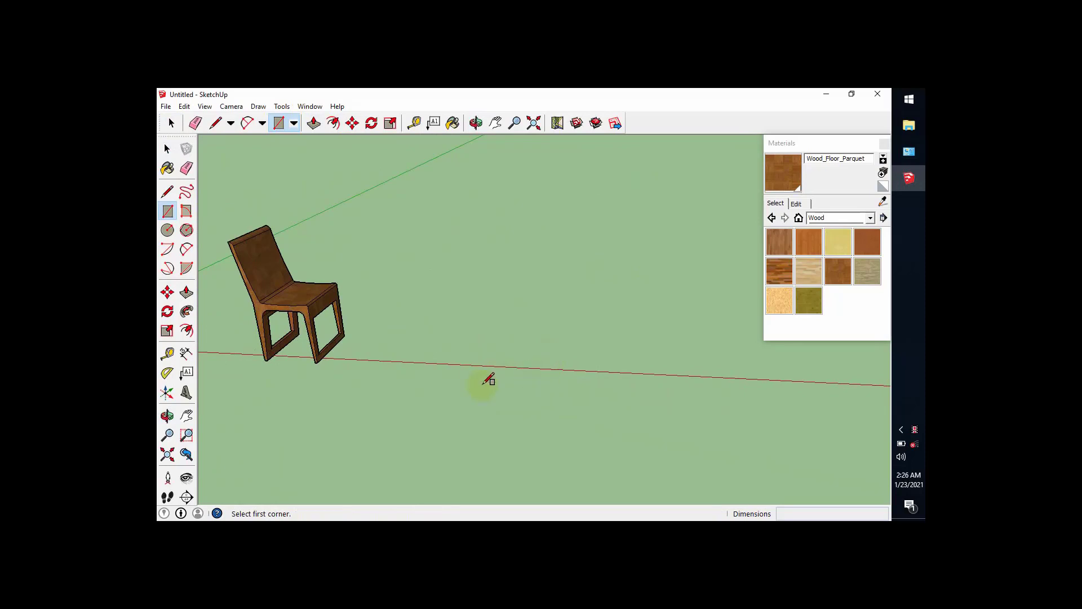
middle_drag(330, 396, 524, 328)
scroll(523, 327, down, 1)
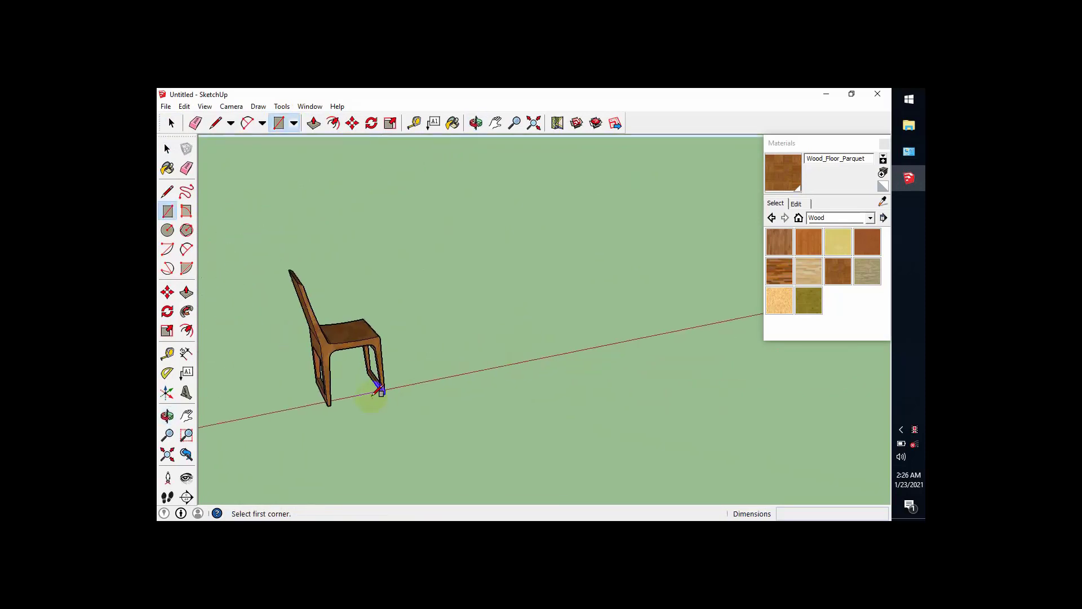
scroll(317, 396, up, 1)
middle_drag(314, 396, 273, 338)
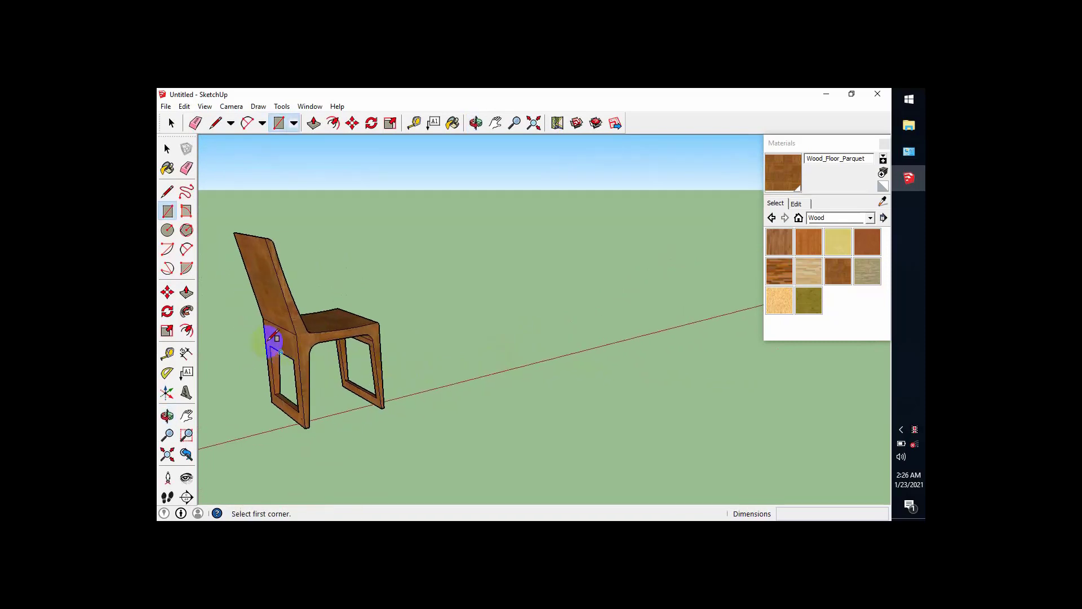
scroll(302, 329, up, 2)
scroll(325, 331, up, 1)
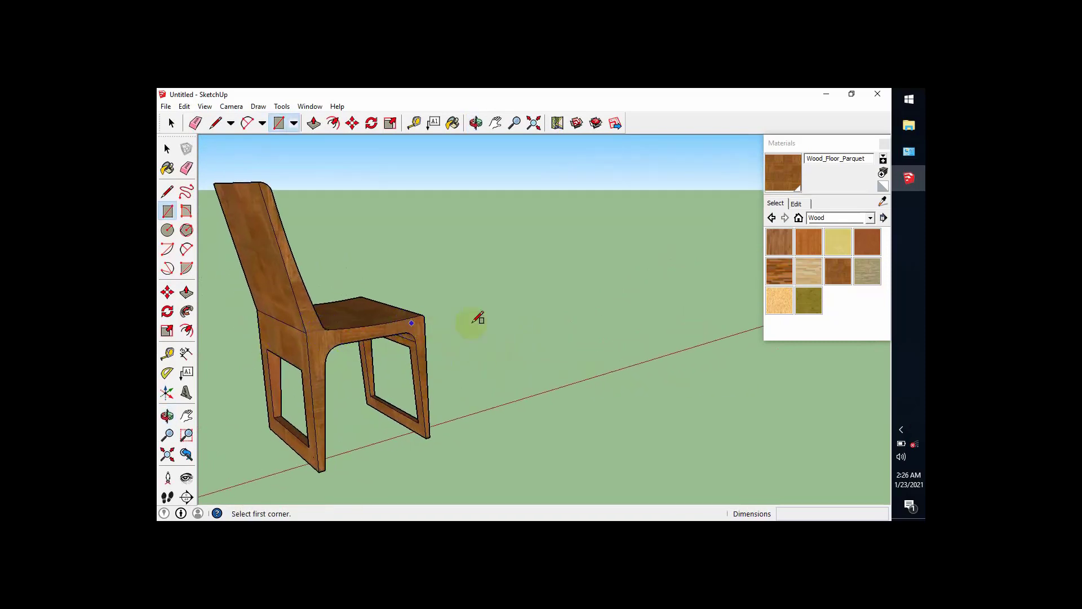
scroll(612, 389, down, 2)
middle_drag(618, 384, 366, 346)
scroll(411, 327, up, 1)
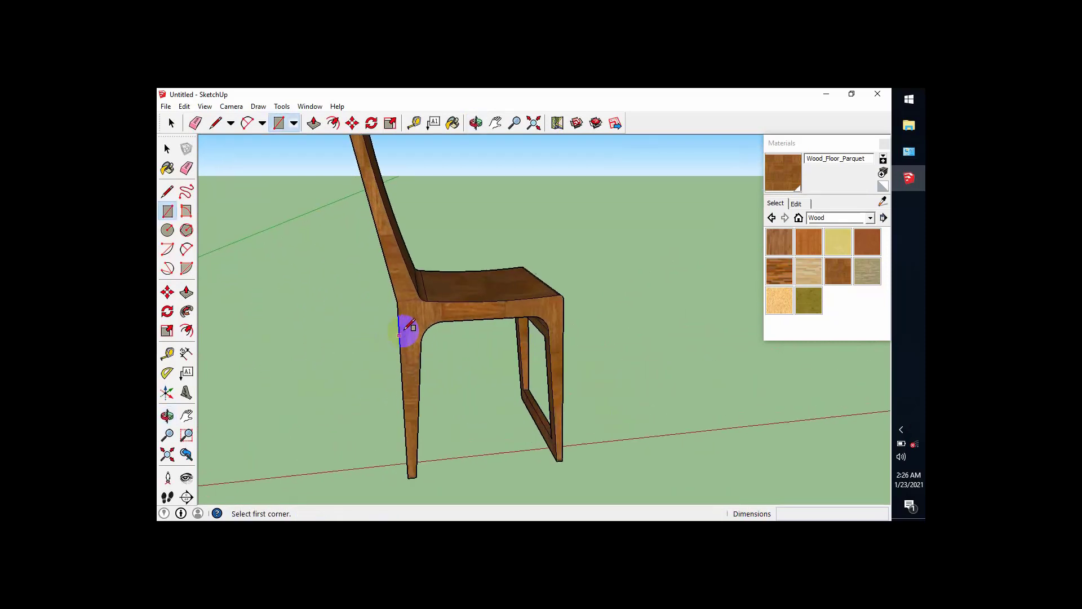
middle_drag(434, 324, 488, 357)
- Draw a ground rectangle about 4' 9" by 8' 7" along the red axis, beside the finished chair
scroll(374, 311, down, 4)
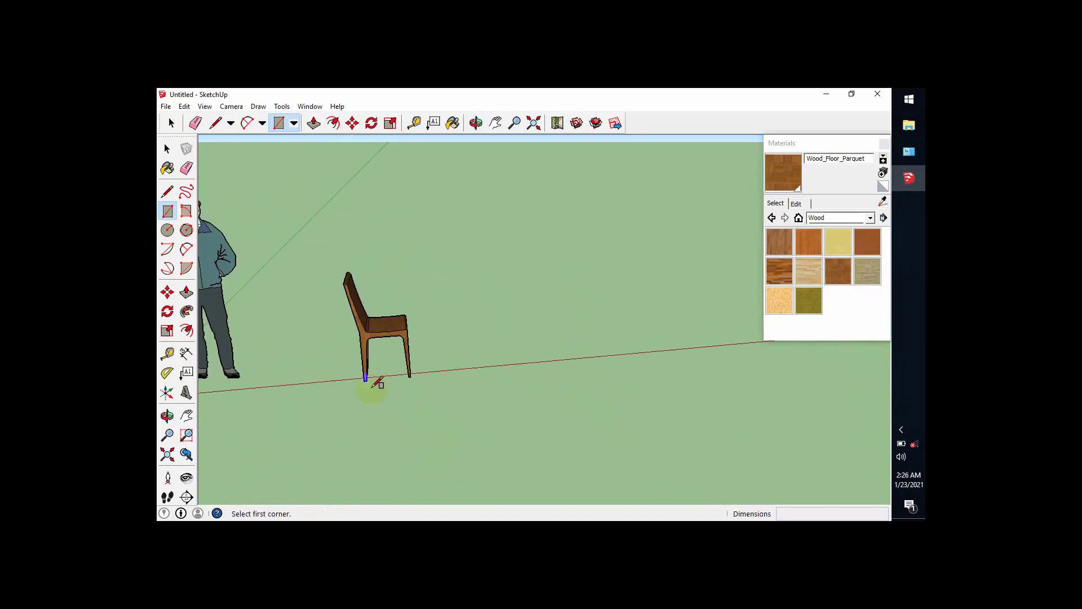
middle_drag(458, 424, 512, 354)
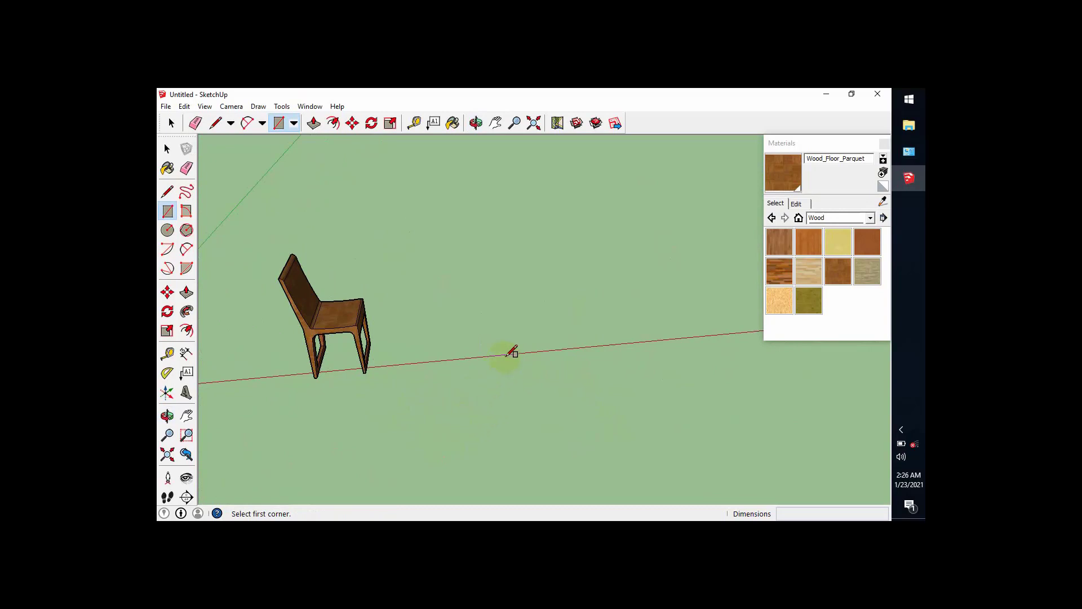
click(507, 355)
click(593, 239)
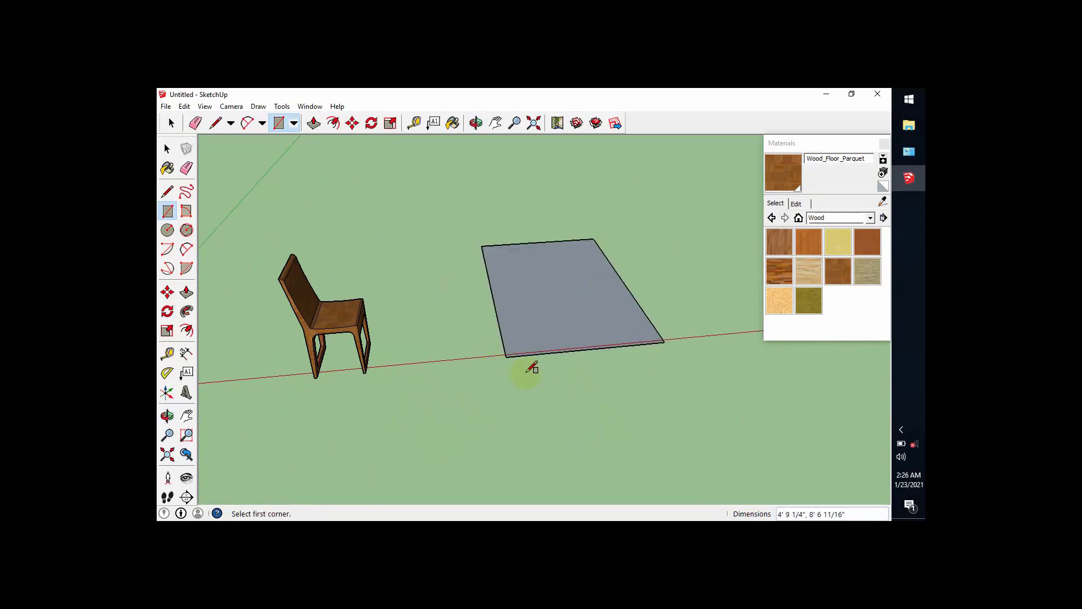
middle_drag(532, 368, 305, 283)
- Draw a 1.5' line from the rectangle's near edge into the face, parallel to the green axis
click(166, 149)
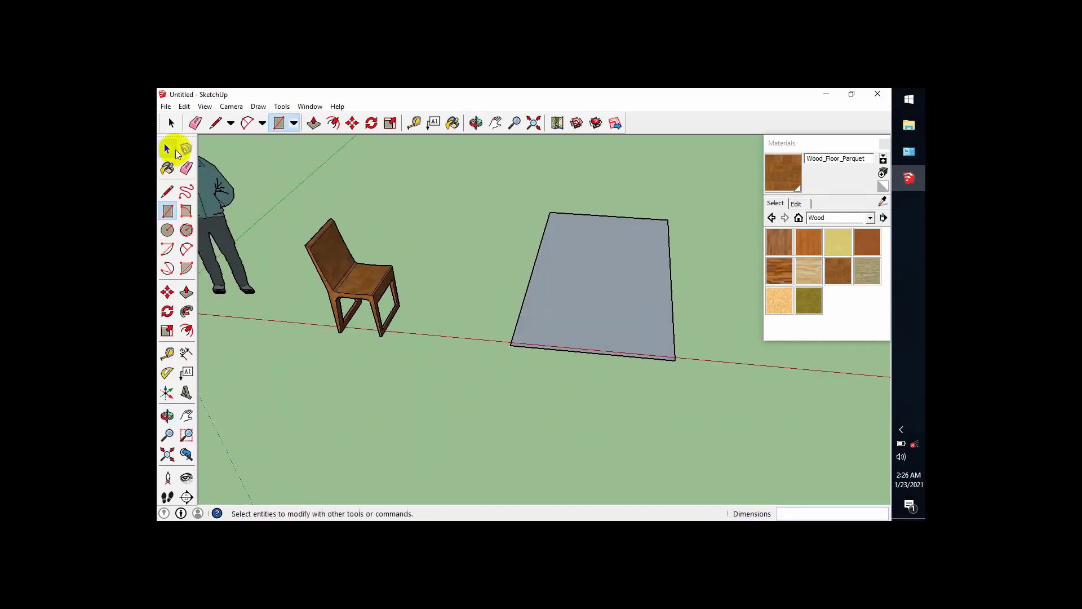
click(219, 125)
scroll(558, 345, up, 2)
scroll(483, 403, down, 2)
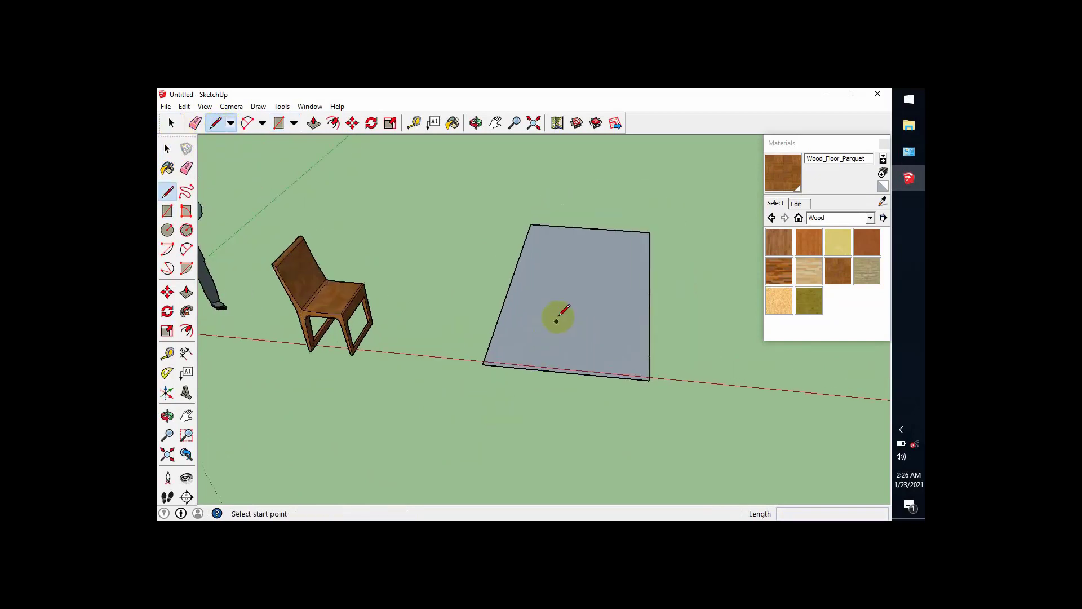
scroll(551, 326, up, 4)
middle_drag(525, 355, 549, 401)
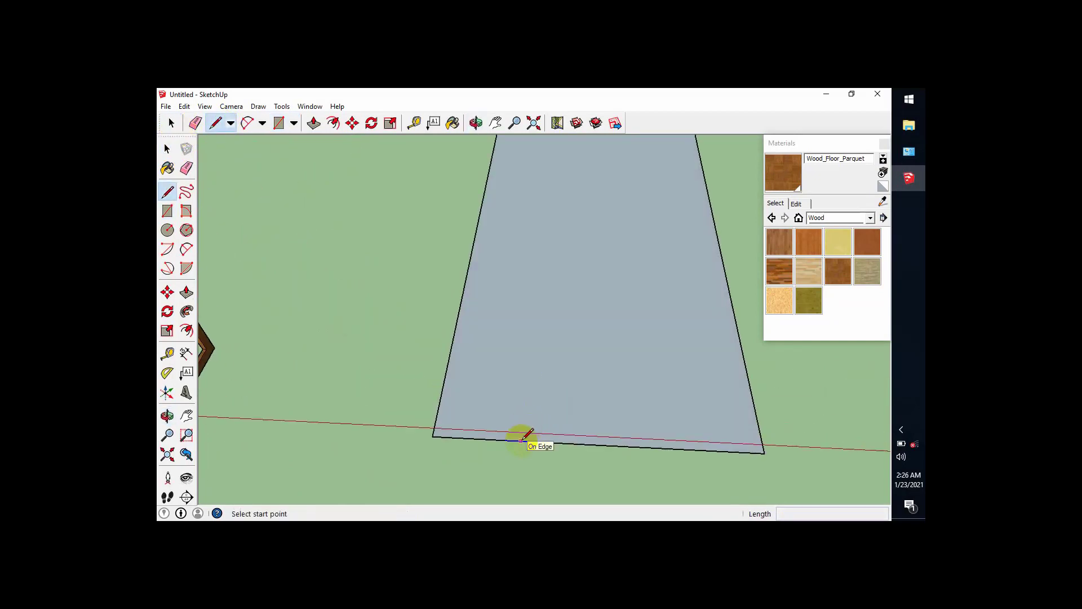
click(521, 440)
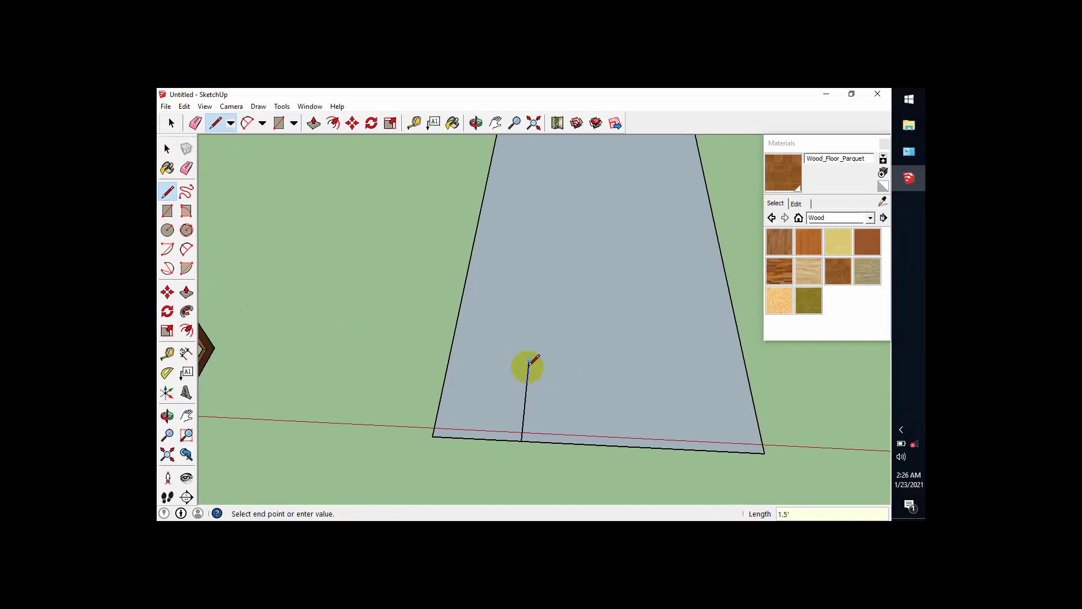
key(Return)
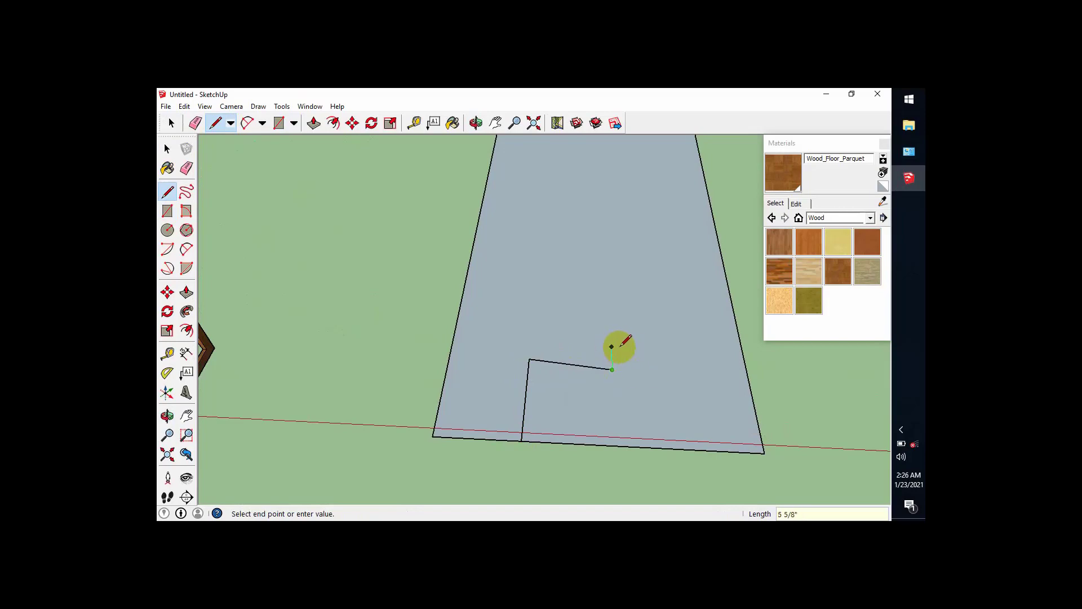
- Erase the slanted line that starts at the inner end of the 1.5' line
key(space)
click(590, 383)
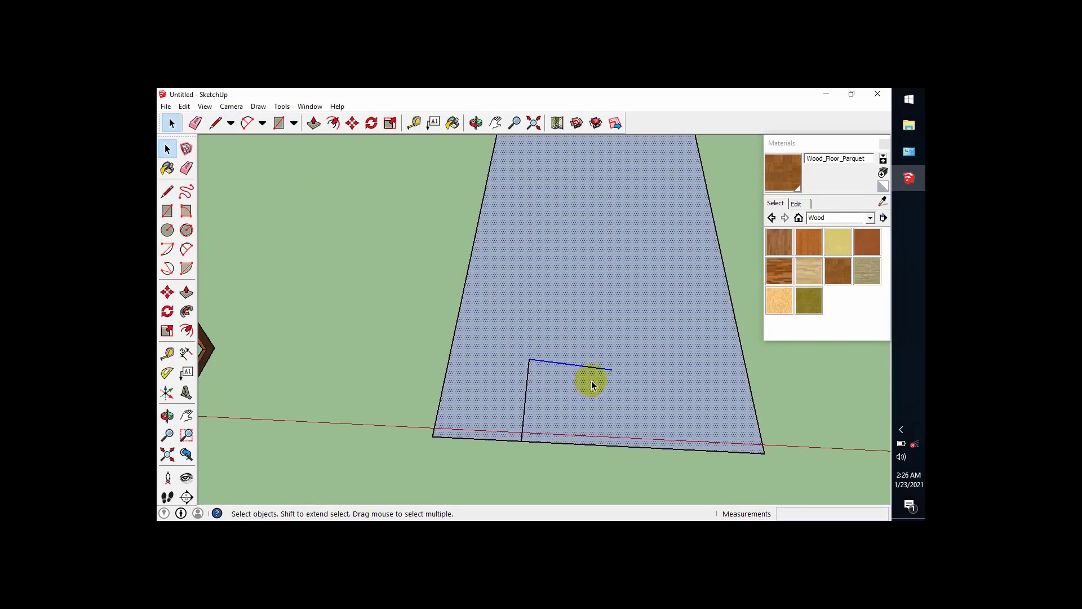
key(e)
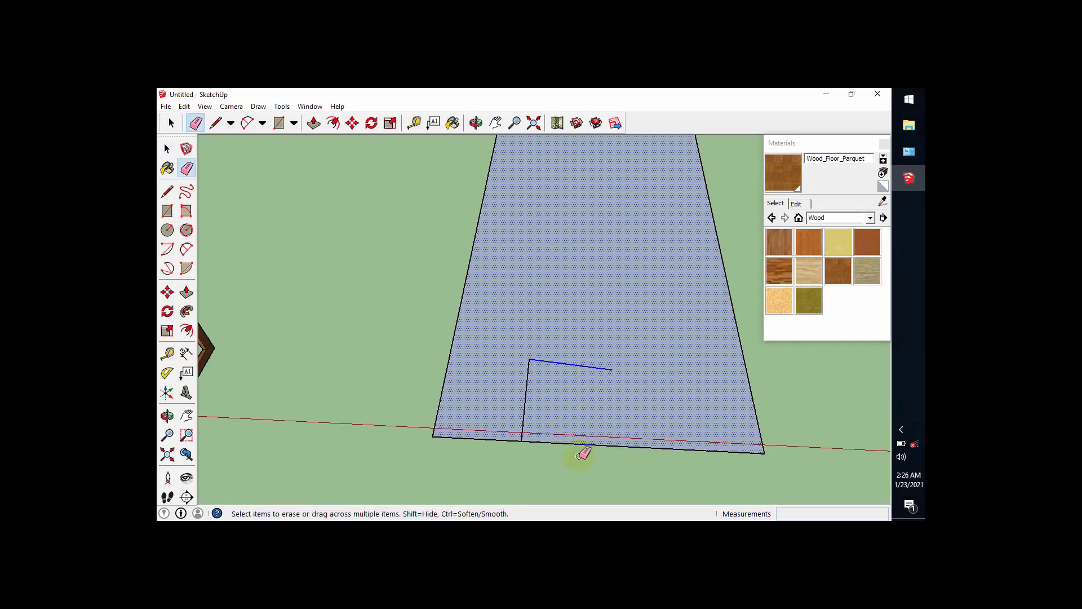
key(space)
click(570, 476)
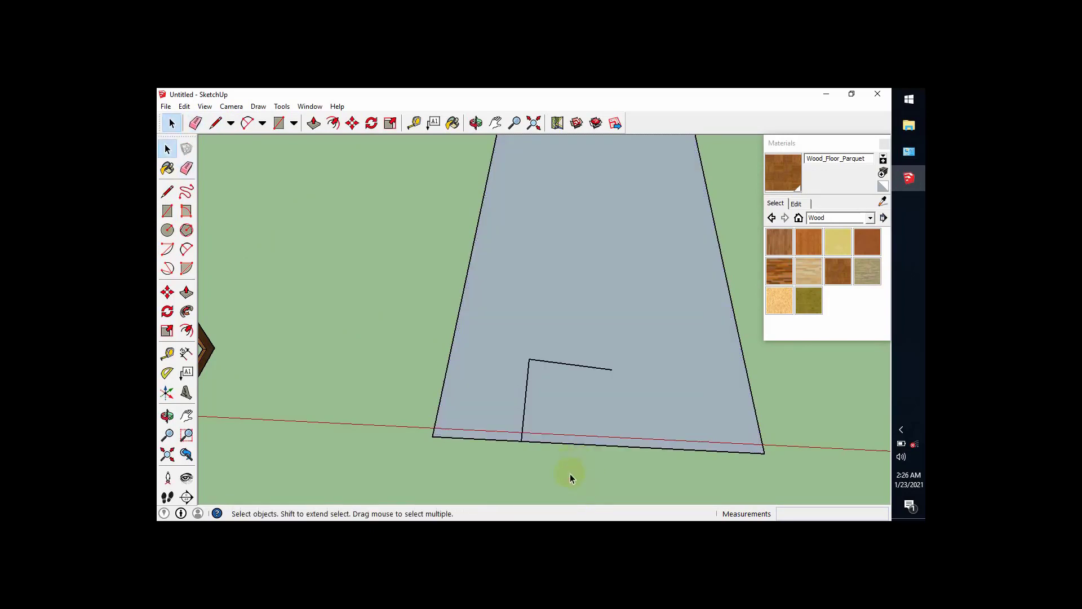
key(e)
click(589, 367)
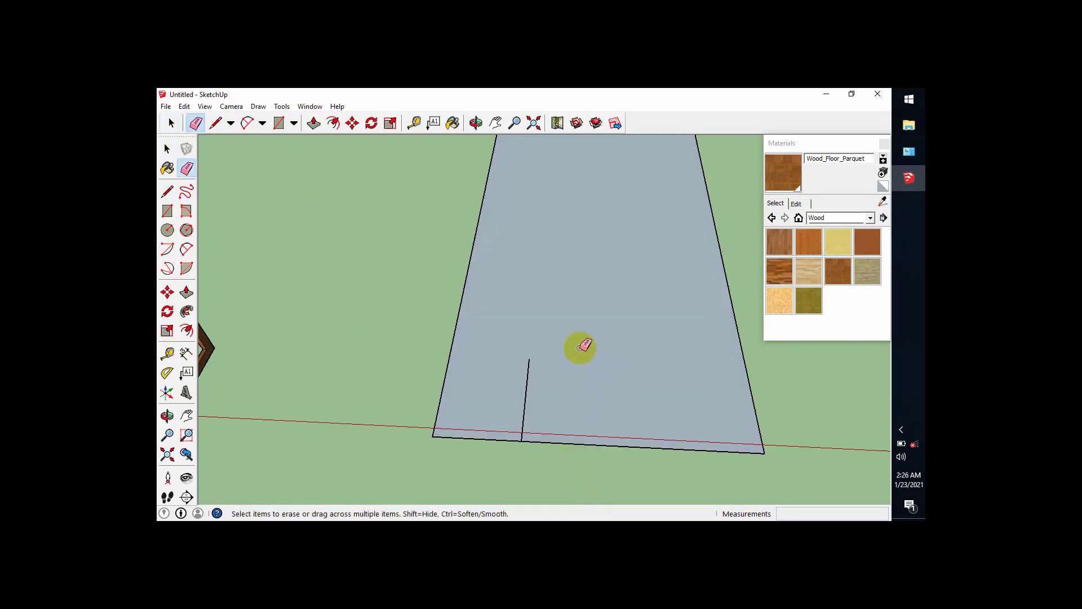
- Draw a line parallel to the red axis from the 1.5' line's inner end, and close the outline down to the rectangle's near edge
key(l)
click(528, 359)
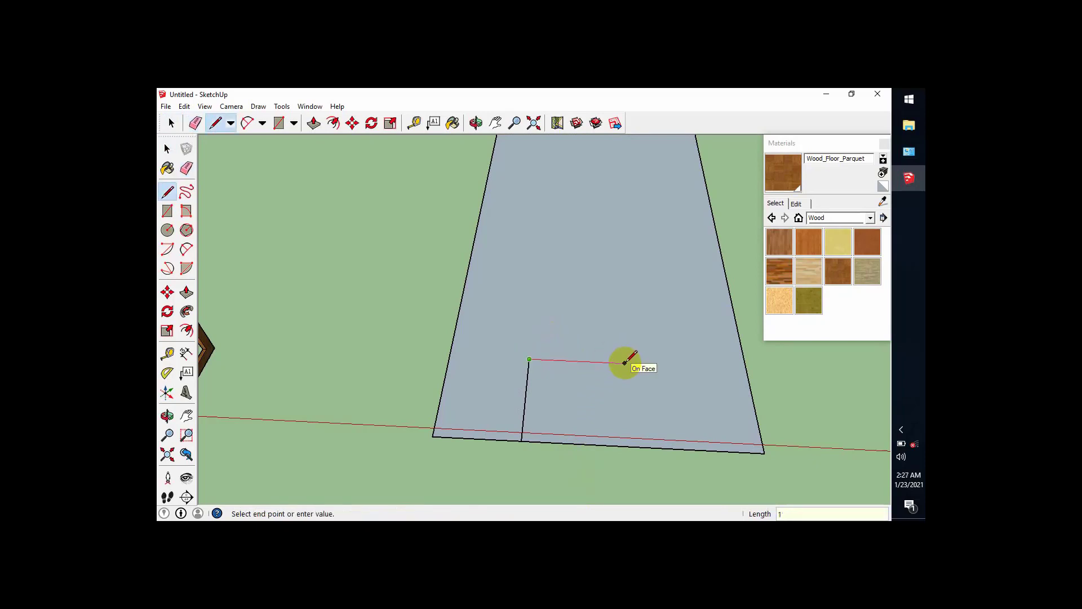
click(612, 363)
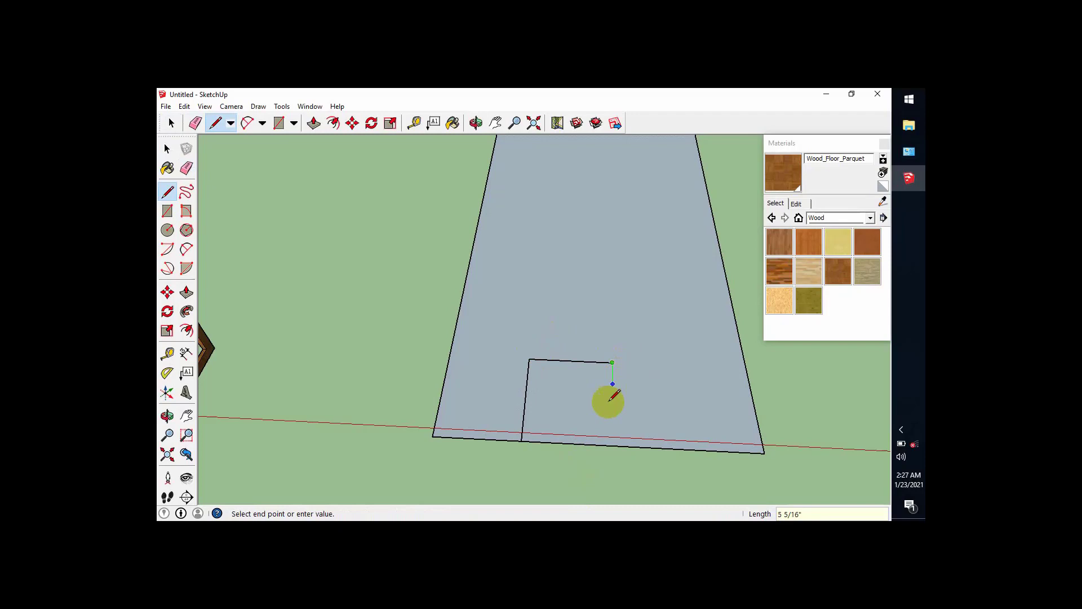
click(616, 447)
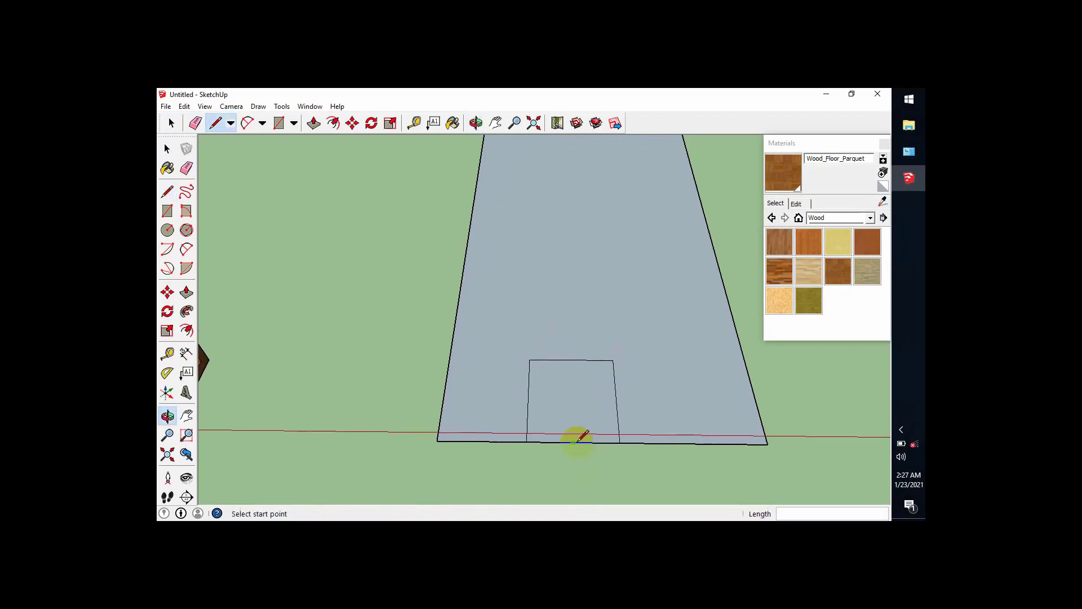
scroll(551, 431, up, 3)
scroll(511, 442, up, 2)
click(501, 443)
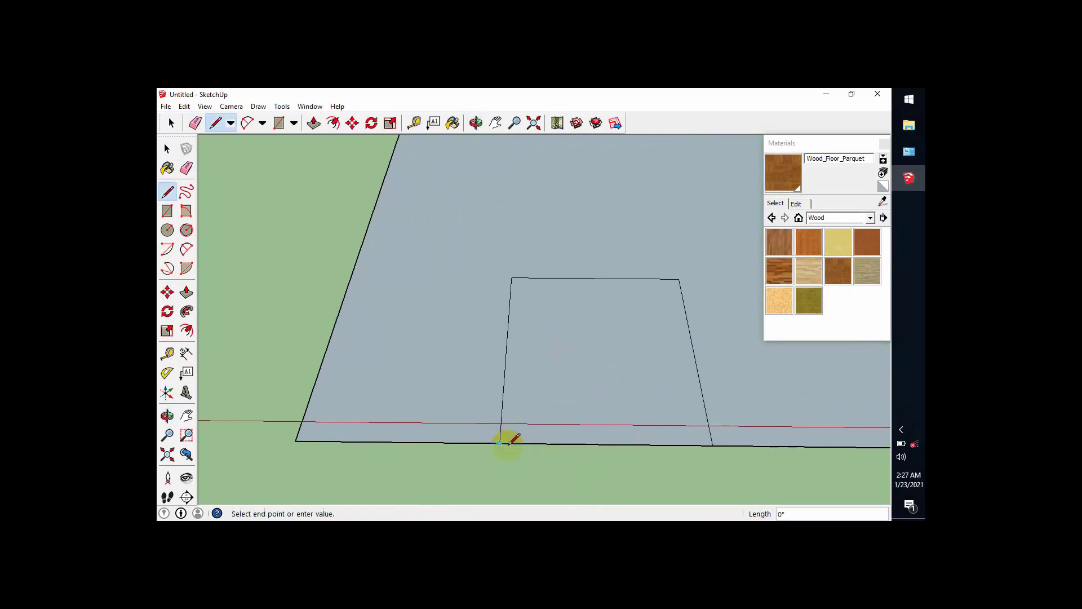
key(Escape)
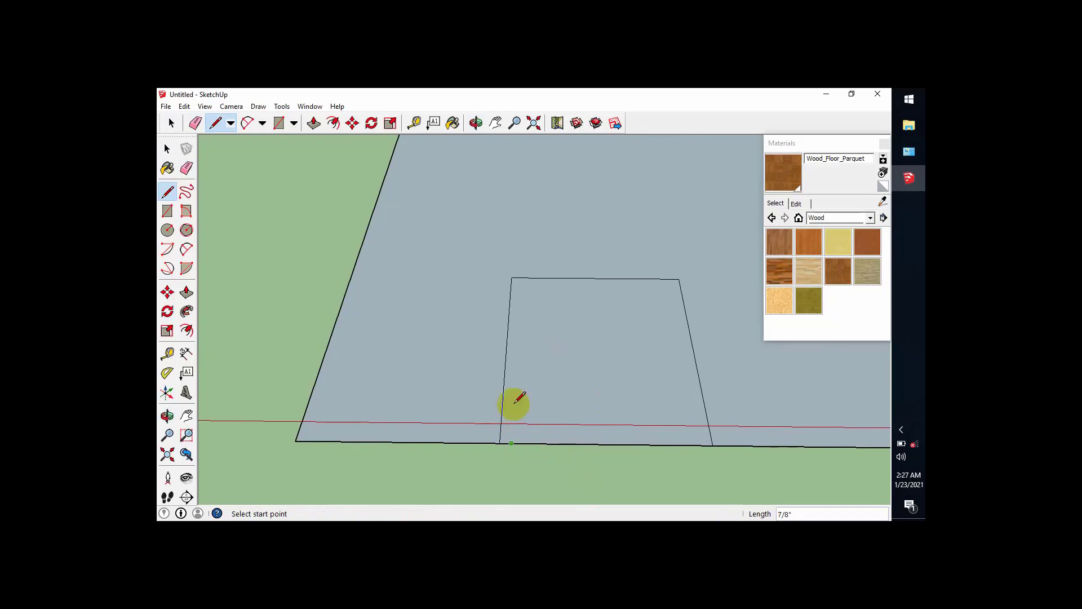
- Draw an inner side line about 1' 5" long from the rectangle's near edge, just inside the outline's 1.5' side
scroll(534, 294, up, 1)
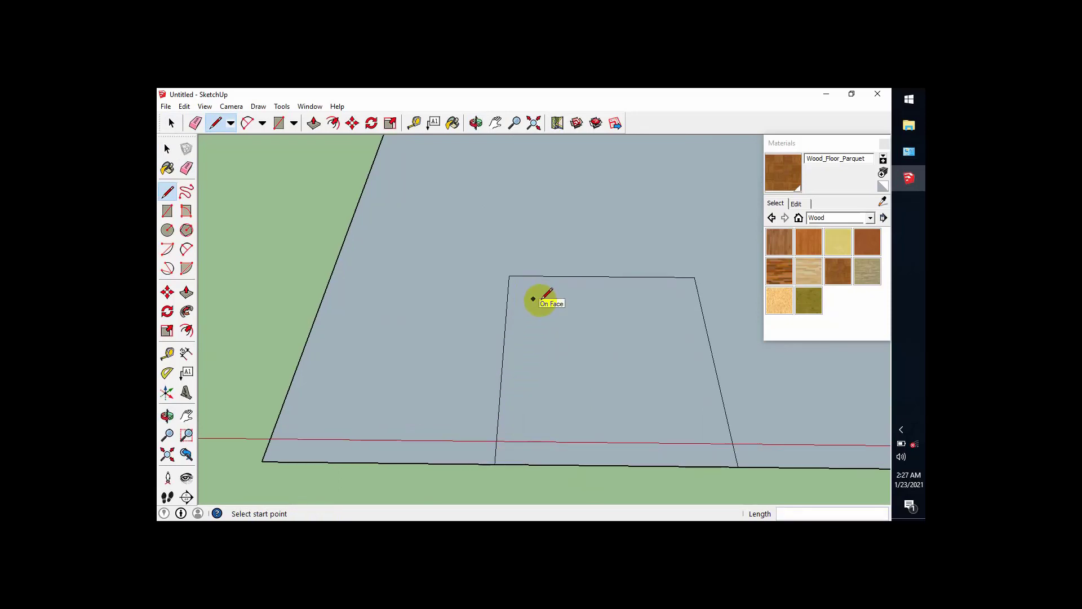
scroll(496, 463, up, 1)
click(503, 463)
scroll(512, 442, down, 1)
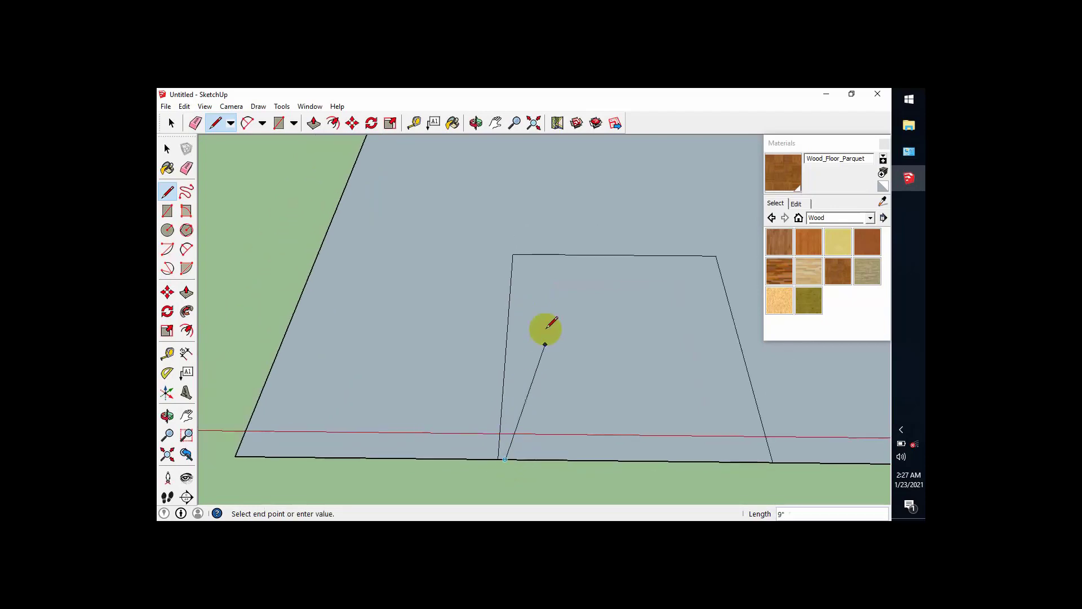
scroll(530, 279, up, 1)
scroll(525, 283, up, 2)
middle_drag(547, 307, 544, 328)
scroll(544, 323, down, 3)
scroll(521, 287, up, 1)
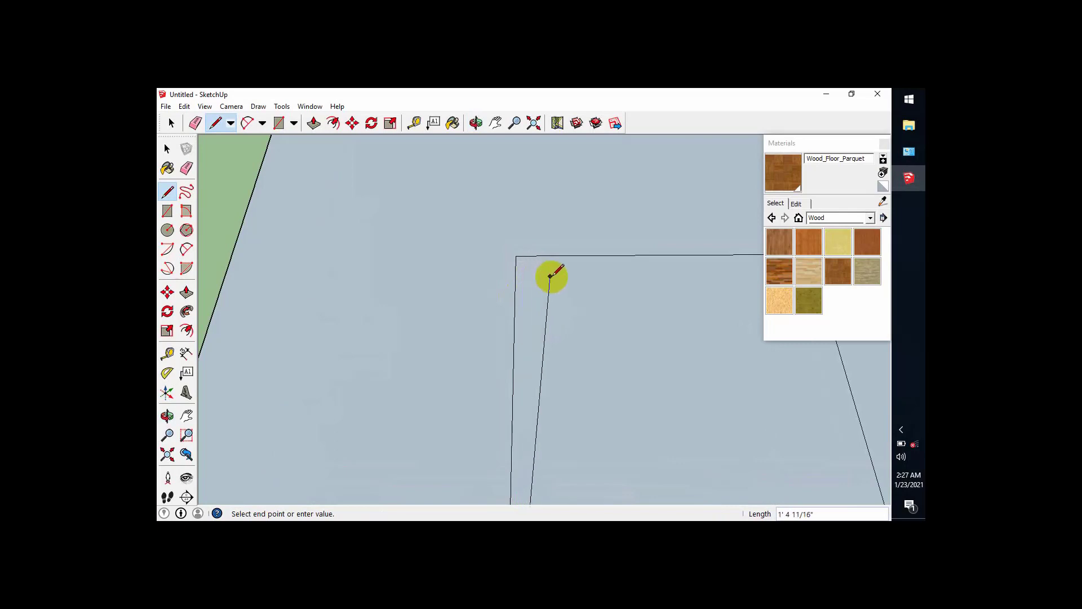
scroll(541, 273, up, 1)
scroll(533, 273, up, 3)
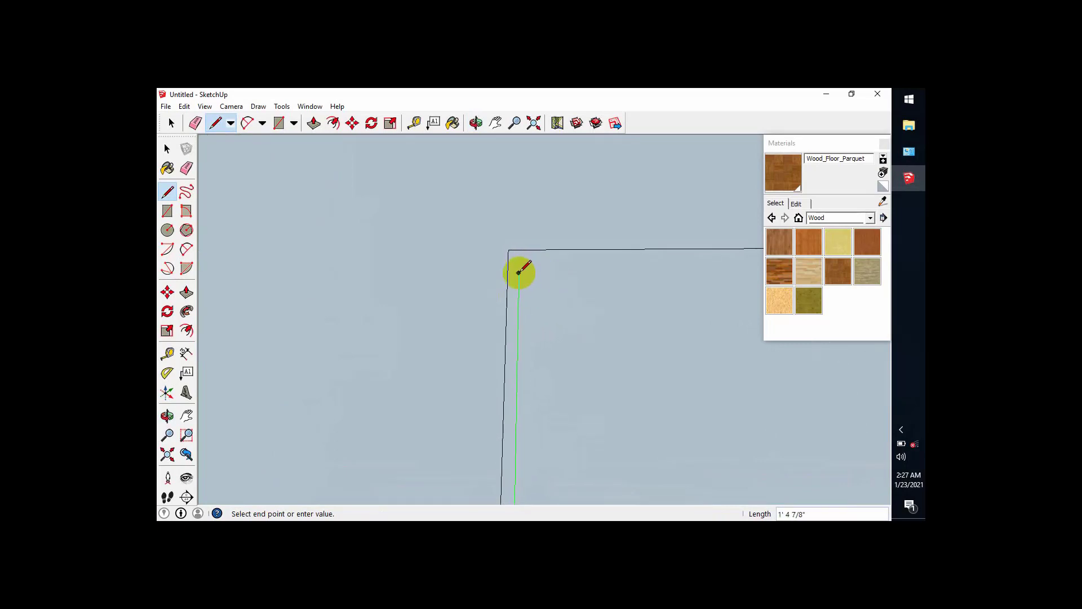
scroll(532, 263, up, 1)
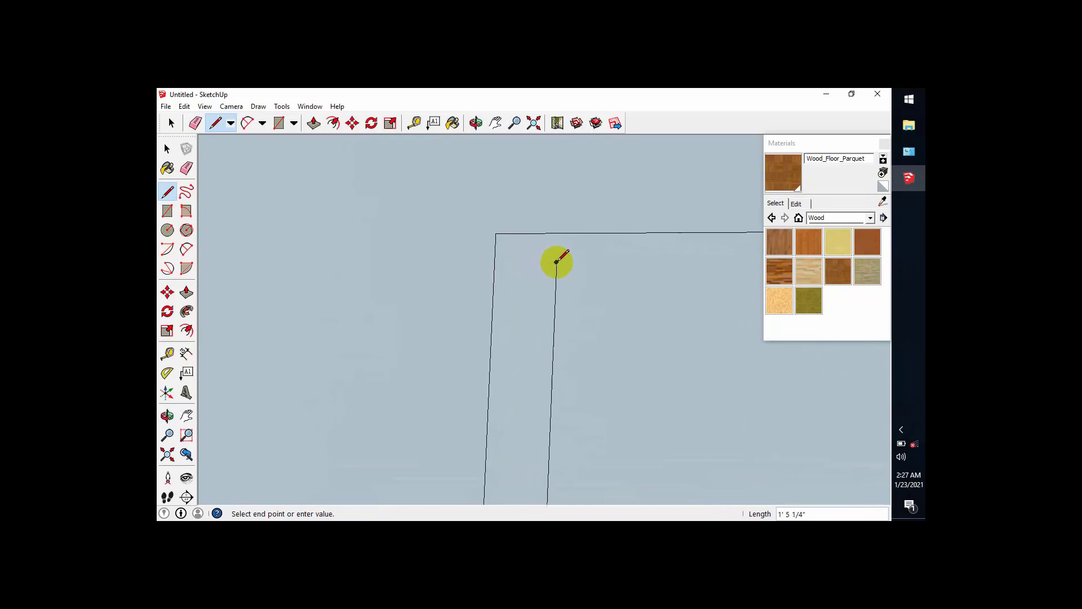
scroll(550, 278, down, 2)
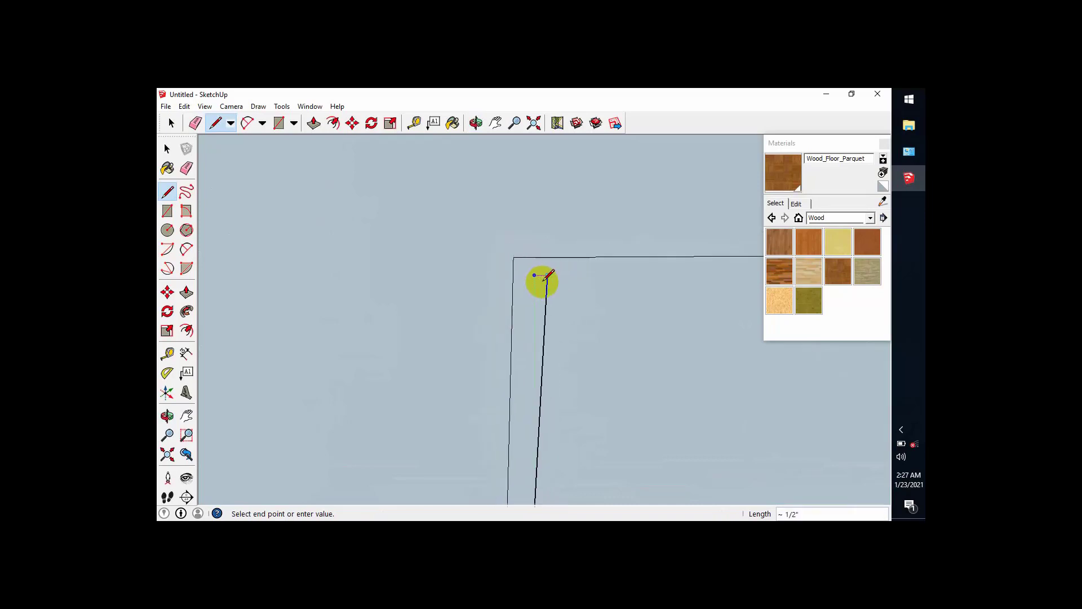
click(546, 279)
- Draw an inner line about 1' 1" long along the red direction, just inside the outline's far side
scroll(550, 281, down, 2)
scroll(637, 287, up, 1)
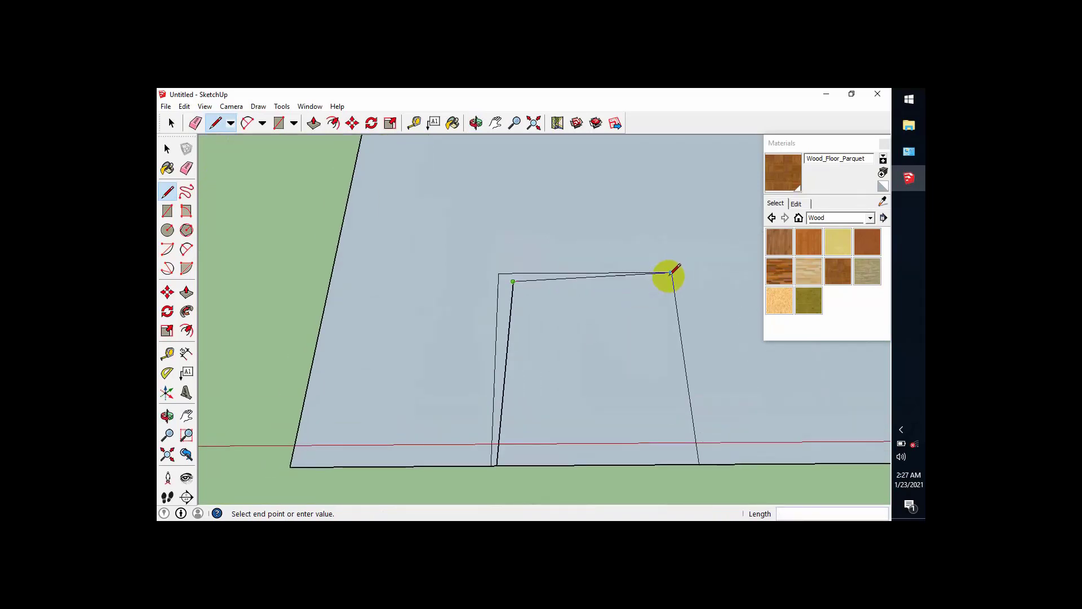
scroll(665, 277, up, 1)
scroll(657, 280, up, 1)
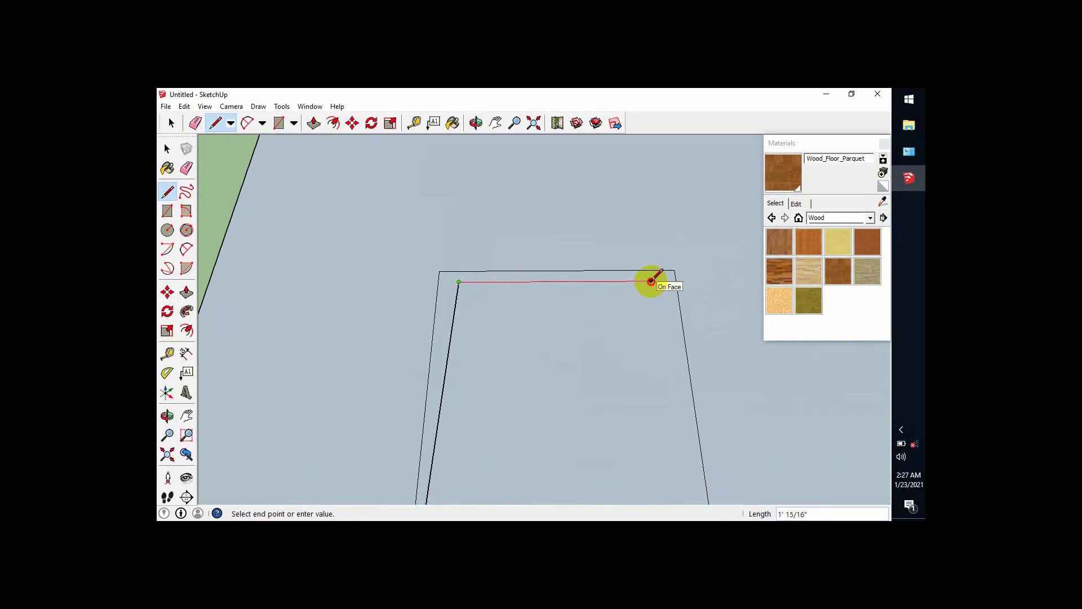
click(651, 281)
- Complete the inner outline with a side line about 1' 5" long down to the rectangle's near edge
scroll(645, 289, down, 2)
scroll(669, 437, up, 1)
scroll(678, 437, up, 1)
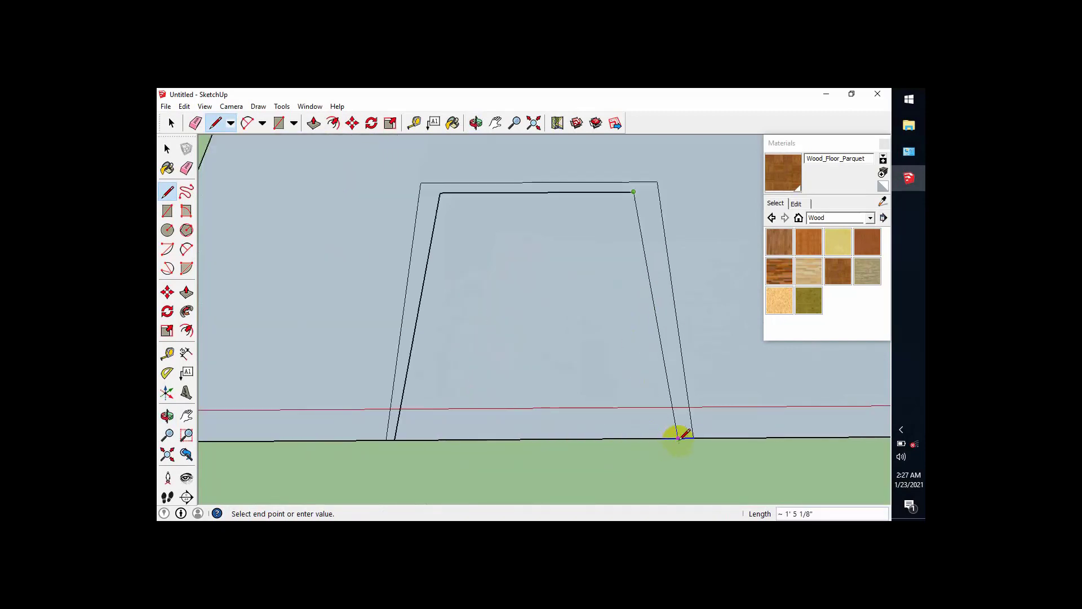
click(678, 438)
scroll(682, 438, up, 3)
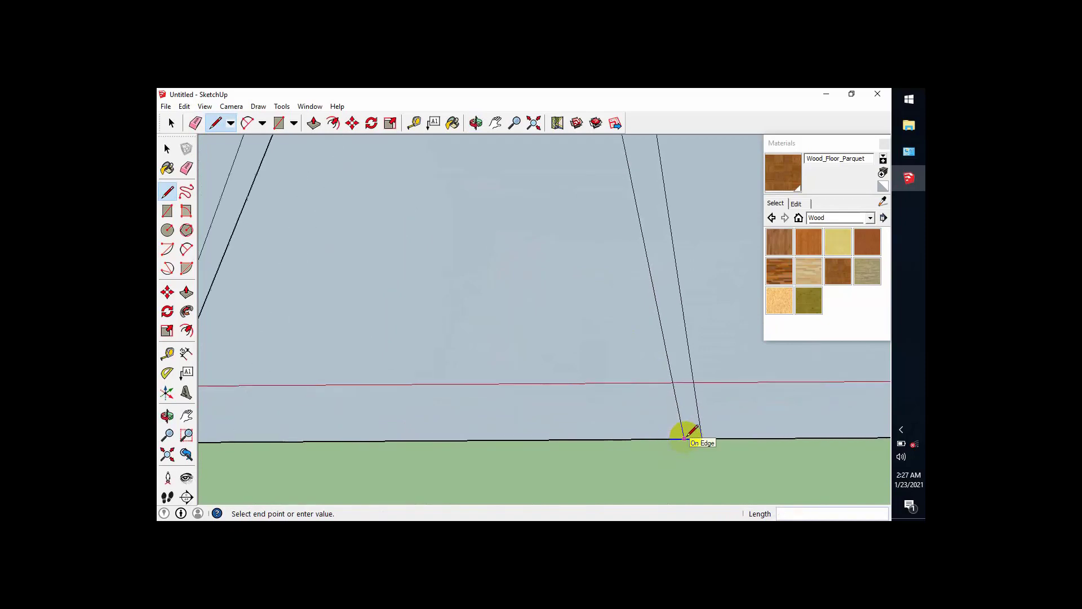
click(686, 438)
click(701, 437)
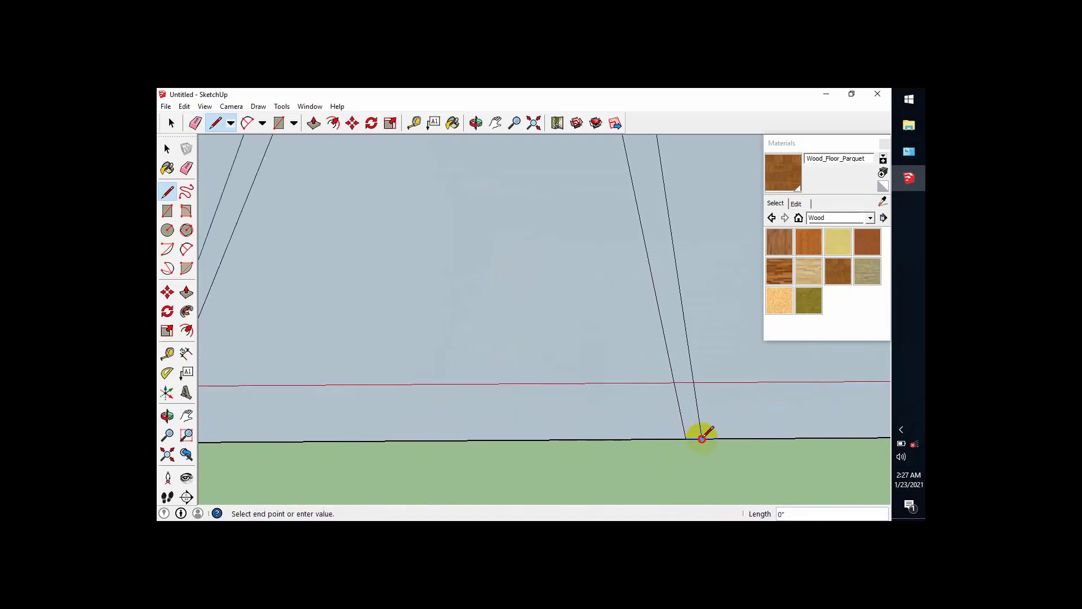
- Draw a slanted backrest line about 1' 7" long from the leg frame's rear upper corner, leaning away from the seat
scroll(677, 399, down, 3)
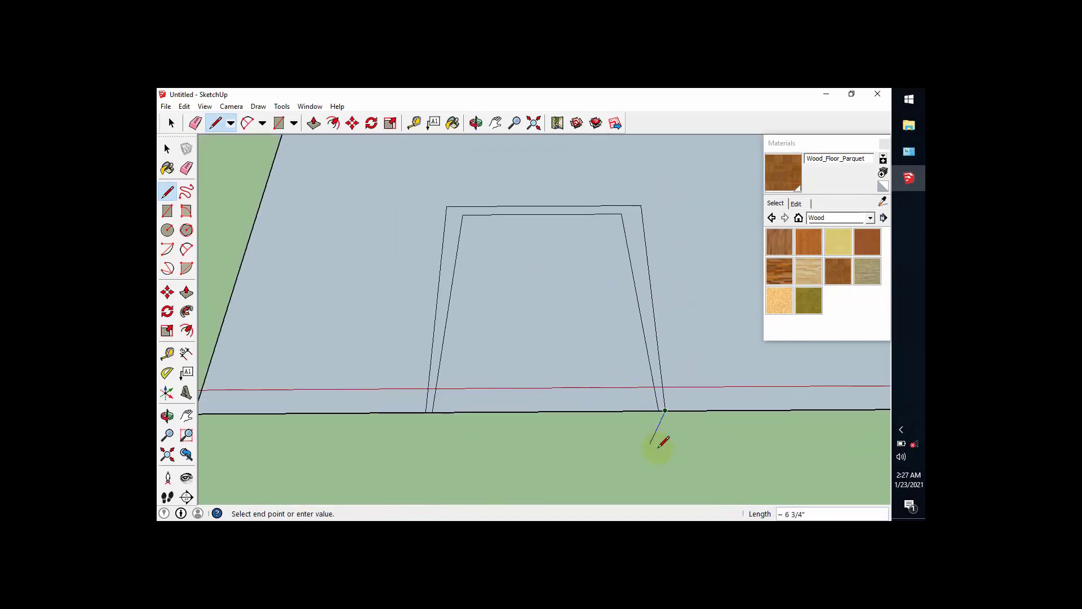
key(space)
scroll(609, 379, down, 2)
middle_drag(595, 393, 595, 403)
scroll(595, 405, down, 2)
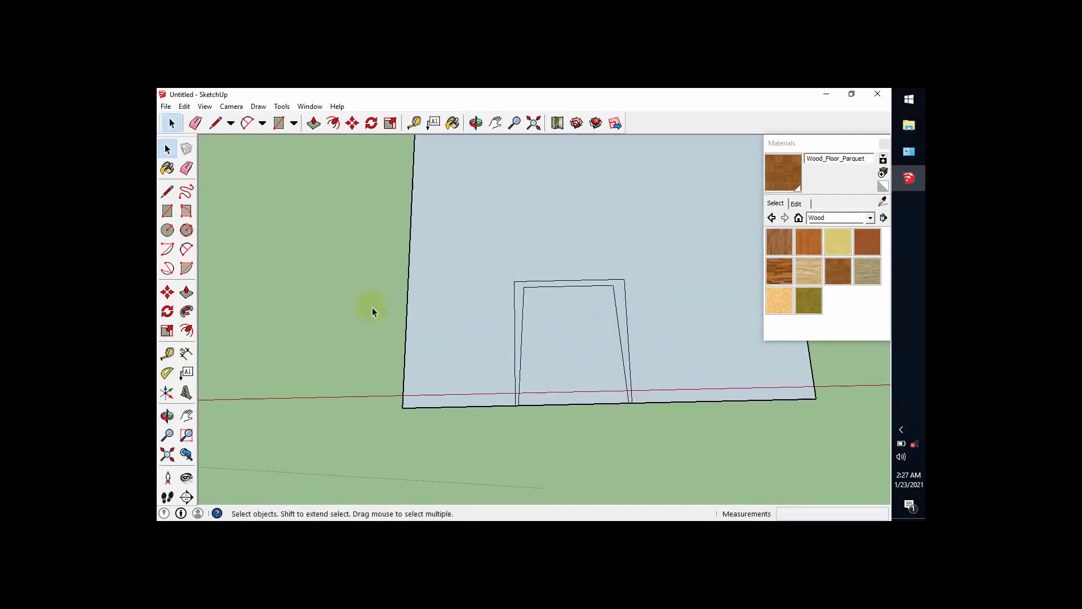
middle_drag(540, 294, 561, 312)
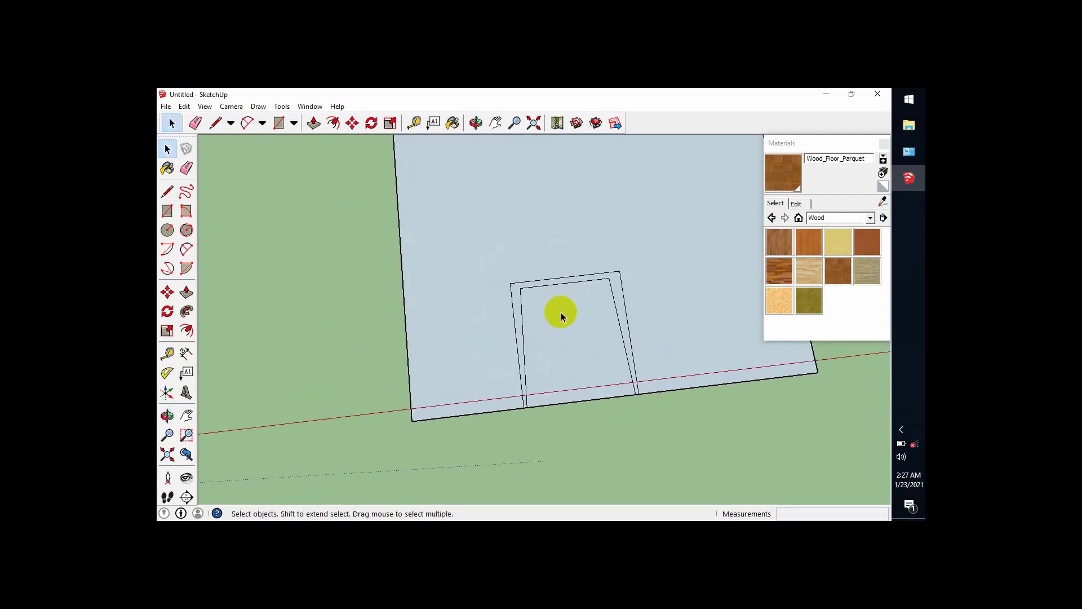
key(l)
click(510, 282)
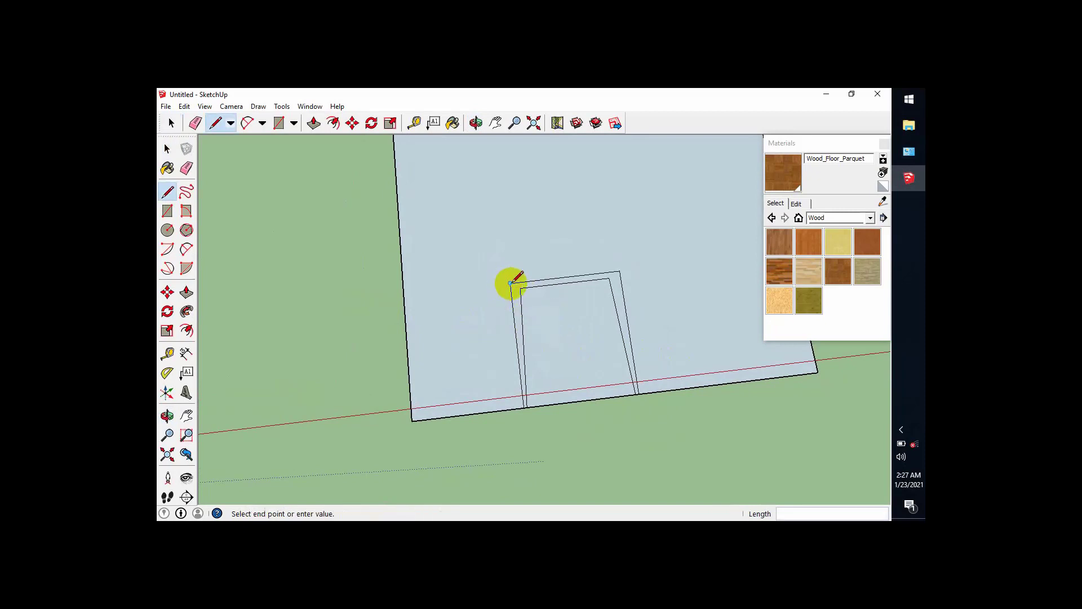
middle_drag(513, 283, 469, 198)
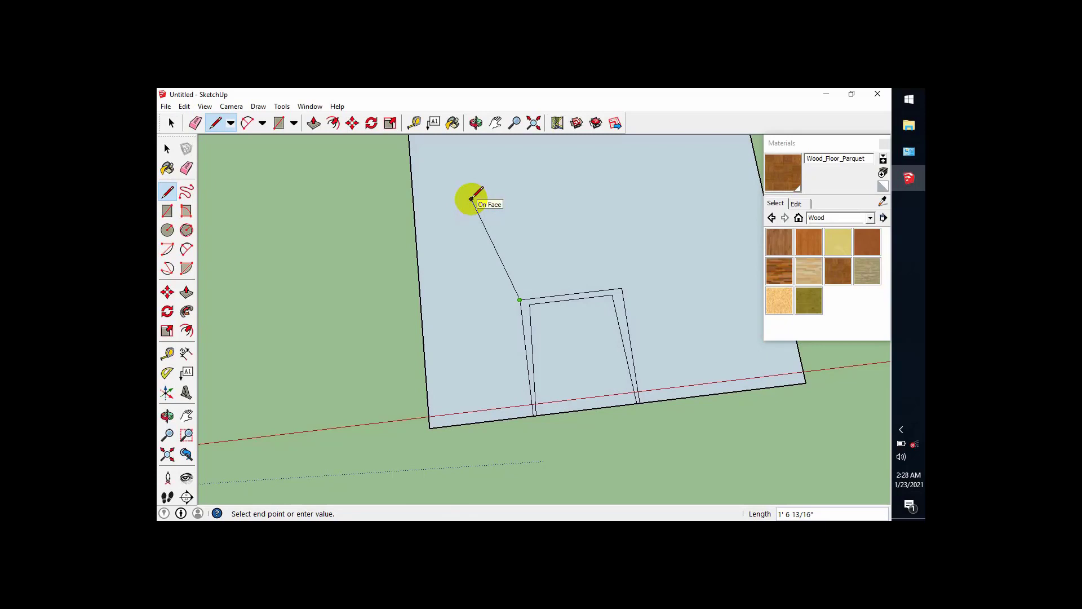
click(471, 198)
- Add a backrest top line about 7/8" long and close the backrest with a slanted line about 1' 7" long down to the seat's upper line
scroll(472, 199, up, 1)
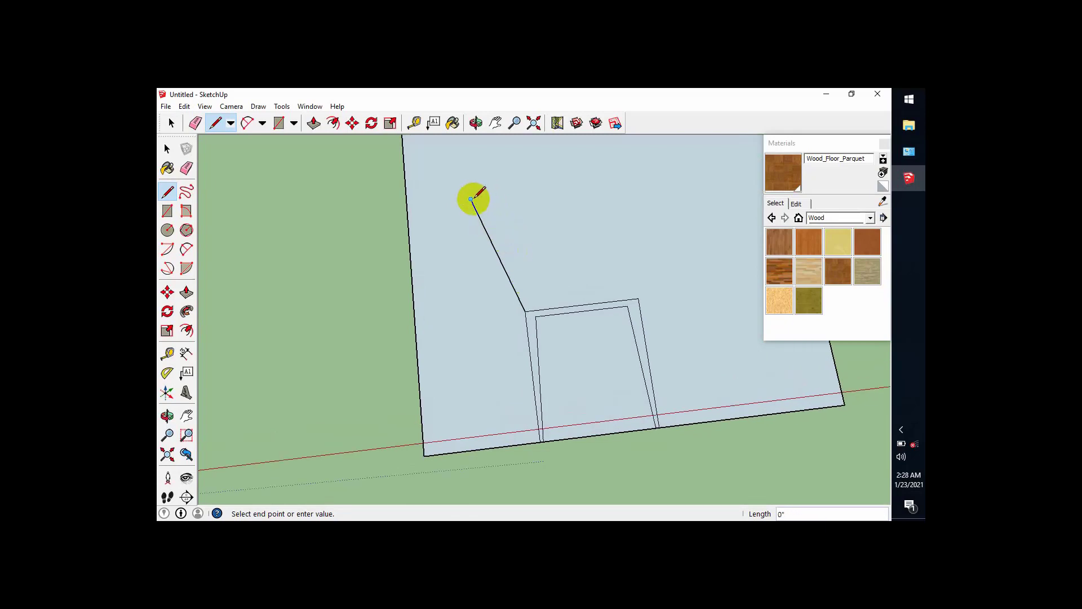
scroll(471, 198, up, 1)
scroll(471, 199, up, 5)
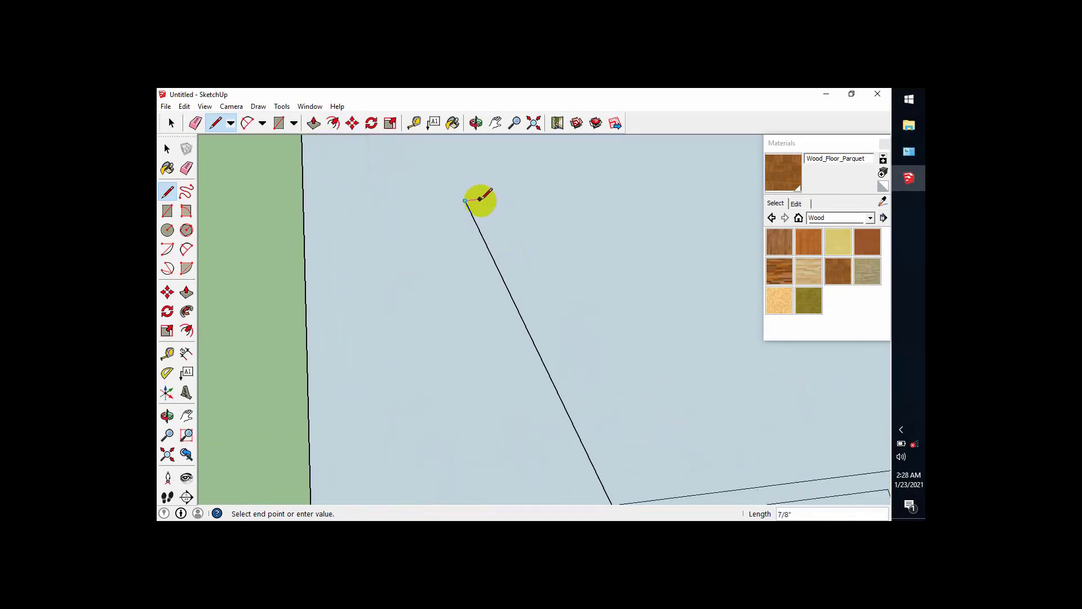
click(479, 197)
scroll(524, 296, down, 2)
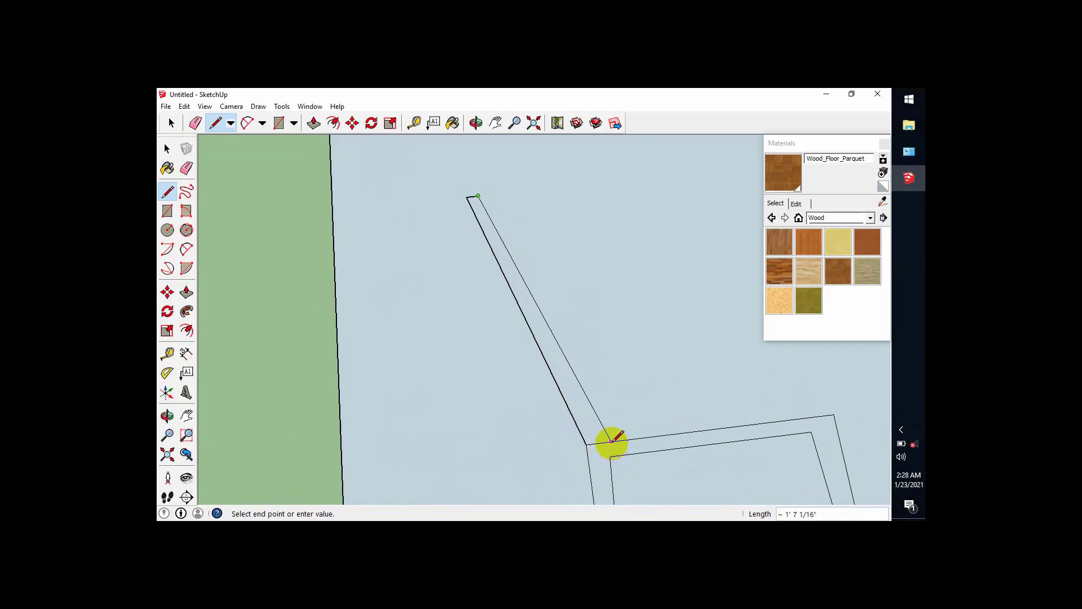
middle_drag(597, 338, 617, 383)
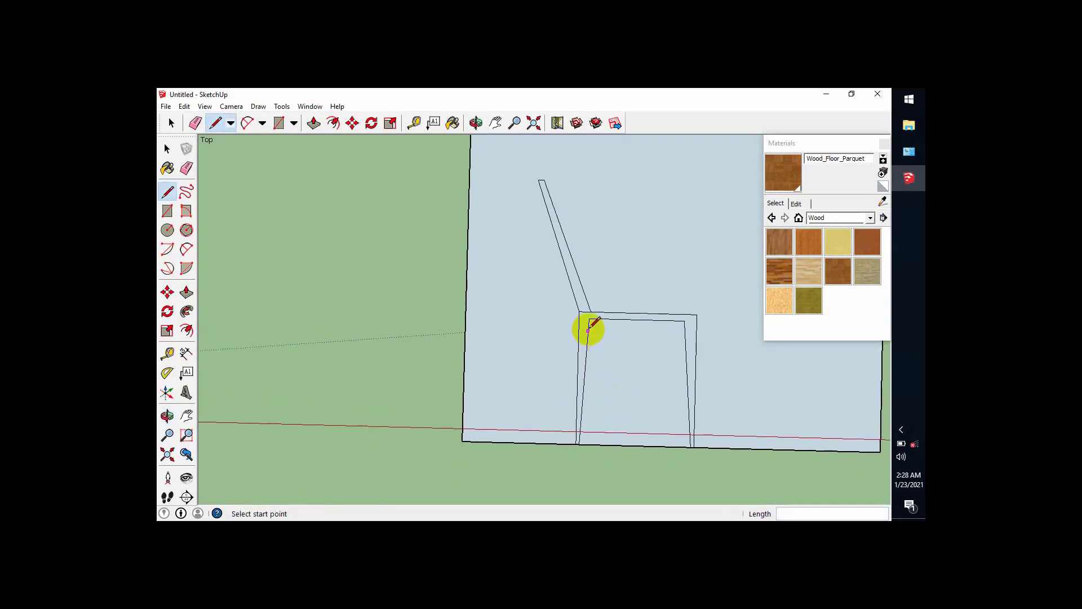
- Erase the short seat line segment between the two backrest lines so the backrest and leg frame form one profile
key(e)
scroll(586, 324, up, 3)
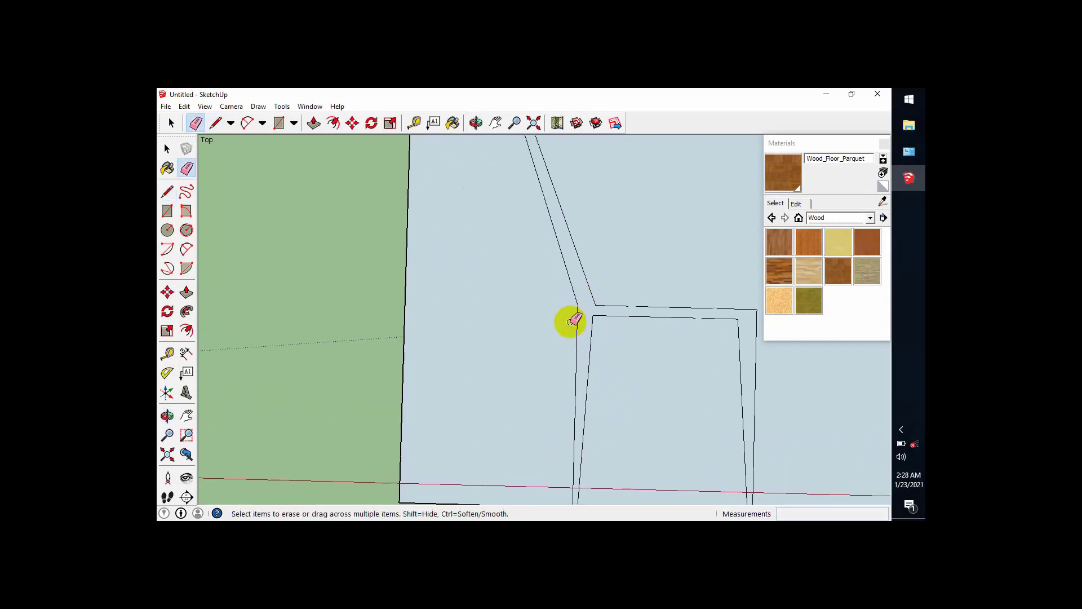
scroll(614, 347, down, 5)
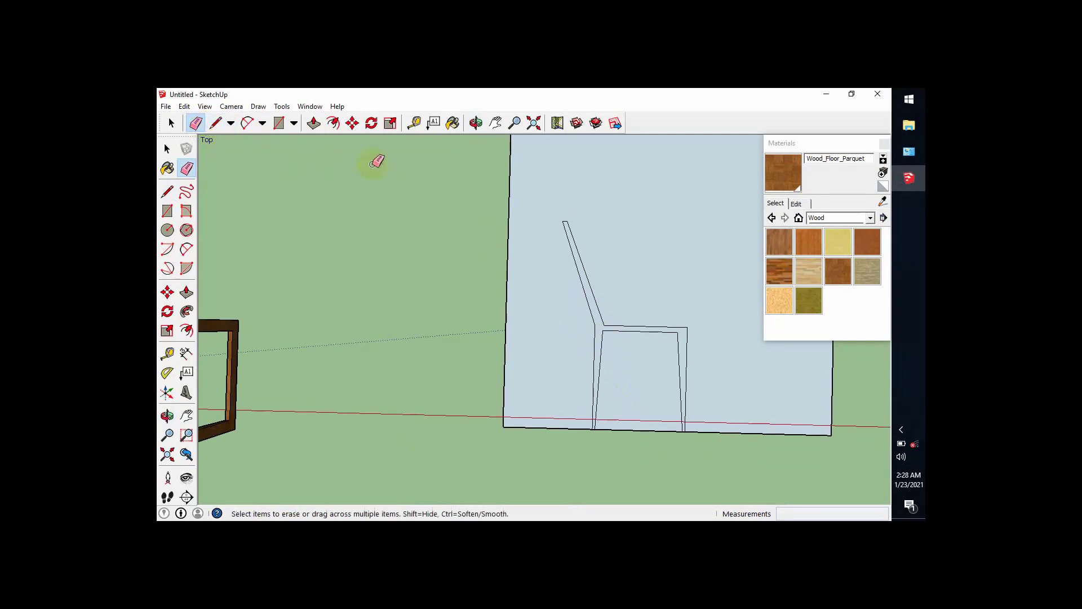
click(171, 123)
scroll(567, 220, down, 2)
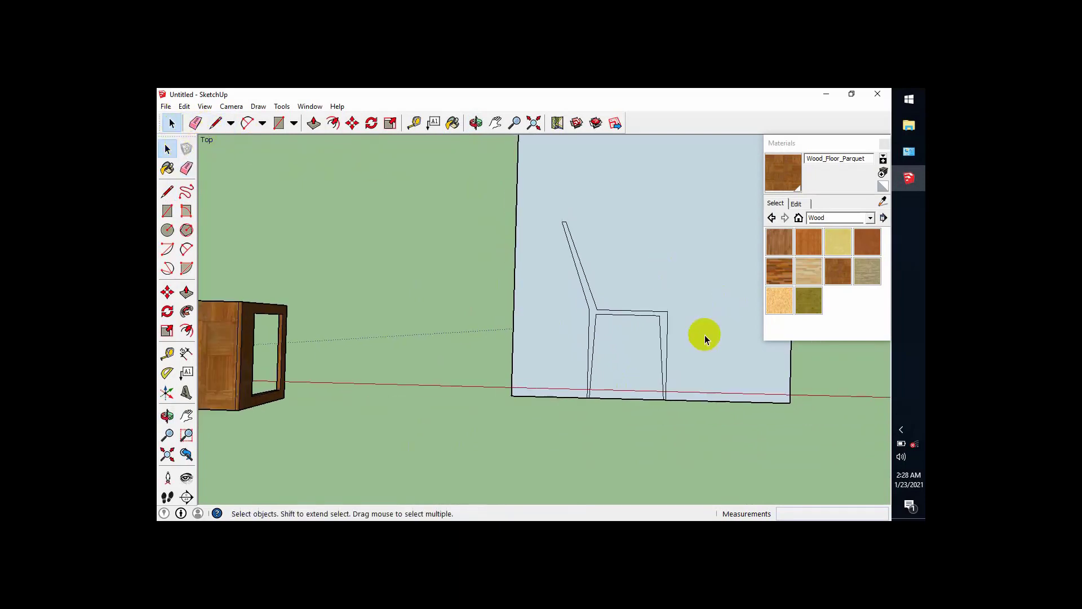
- Round the inner corner between the rear leg and seat with a tangent arc about 1 5/16" across
scroll(675, 355, up, 2)
scroll(674, 357, up, 1)
scroll(648, 298, up, 2)
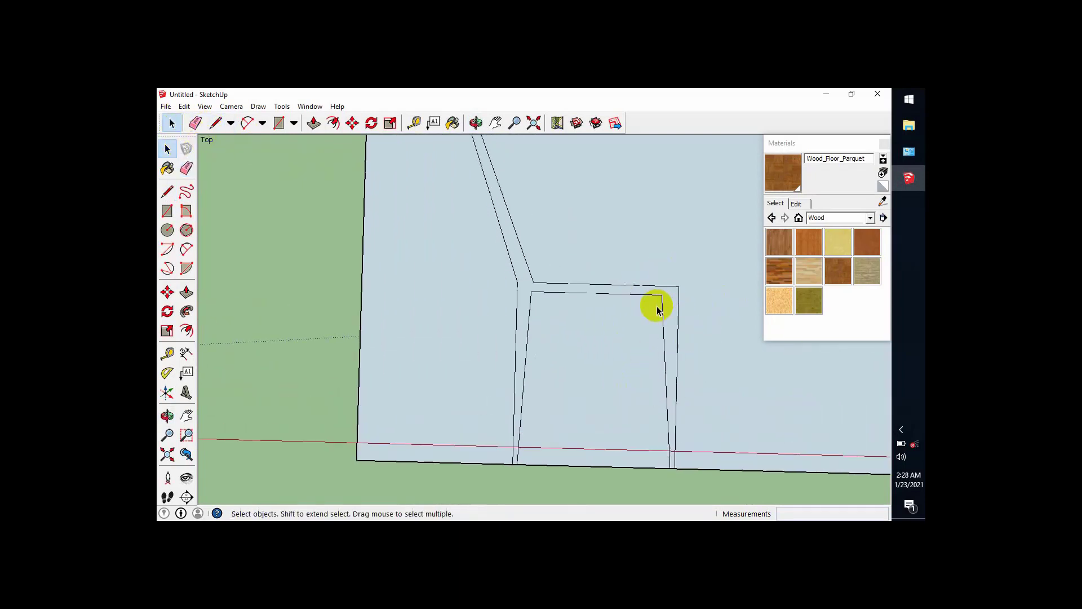
key(a)
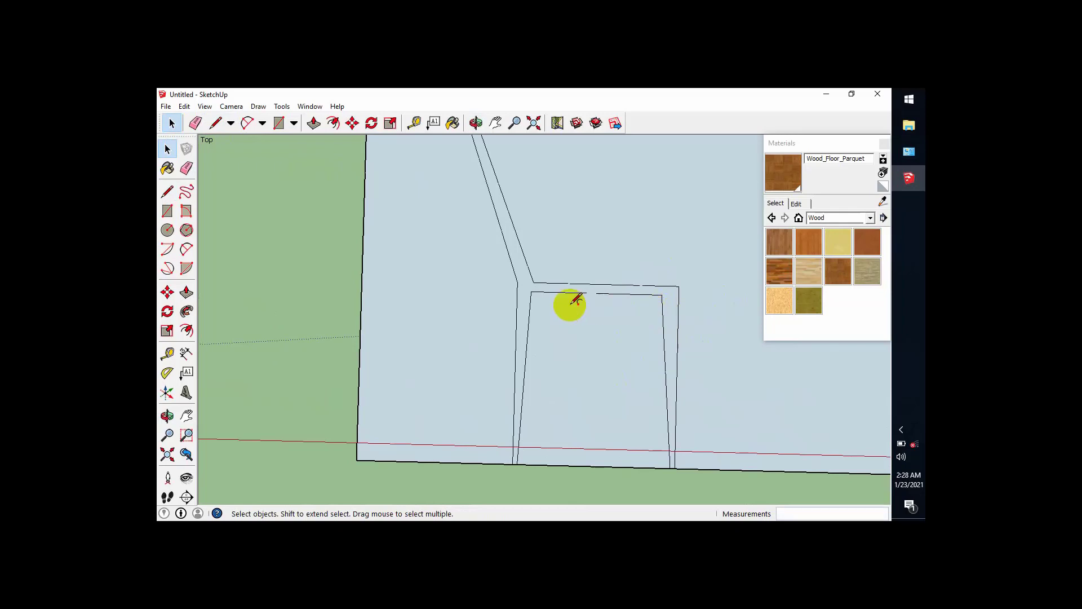
scroll(541, 301, up, 2)
click(541, 321)
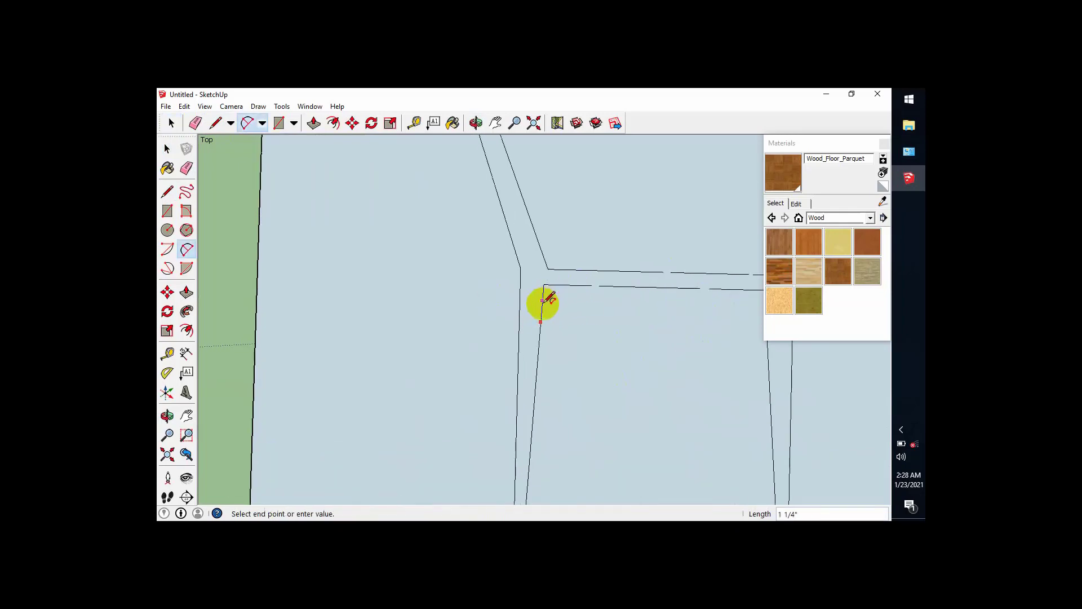
key(Escape)
scroll(536, 302, up, 2)
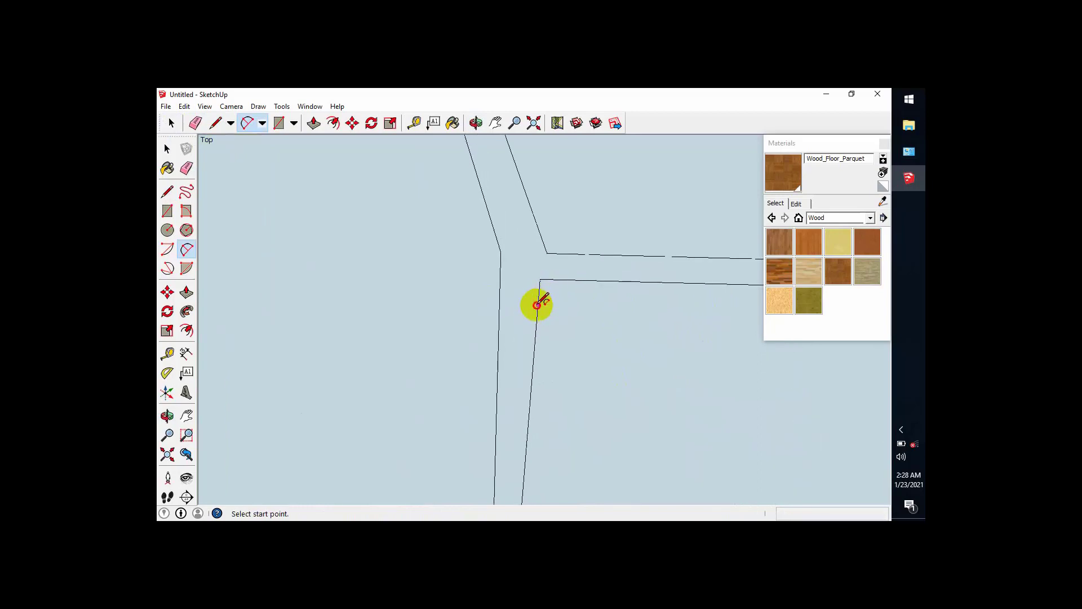
click(537, 305)
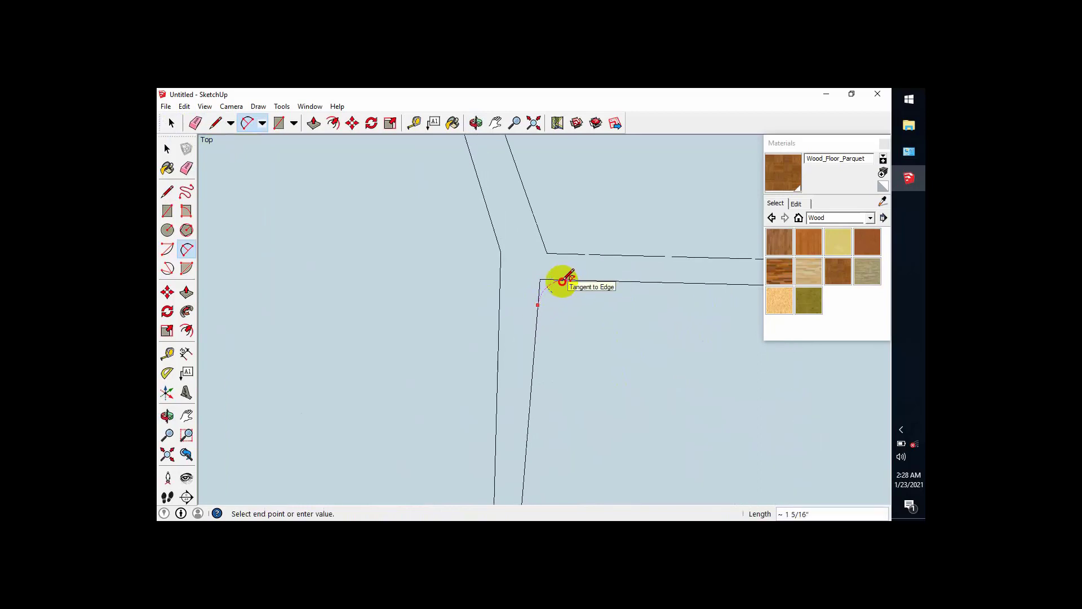
click(562, 280)
scroll(510, 307, down, 3)
- Round the inner corner between the seat and front leg with a tangent arc about 1 3/8" across
scroll(700, 316, up, 2)
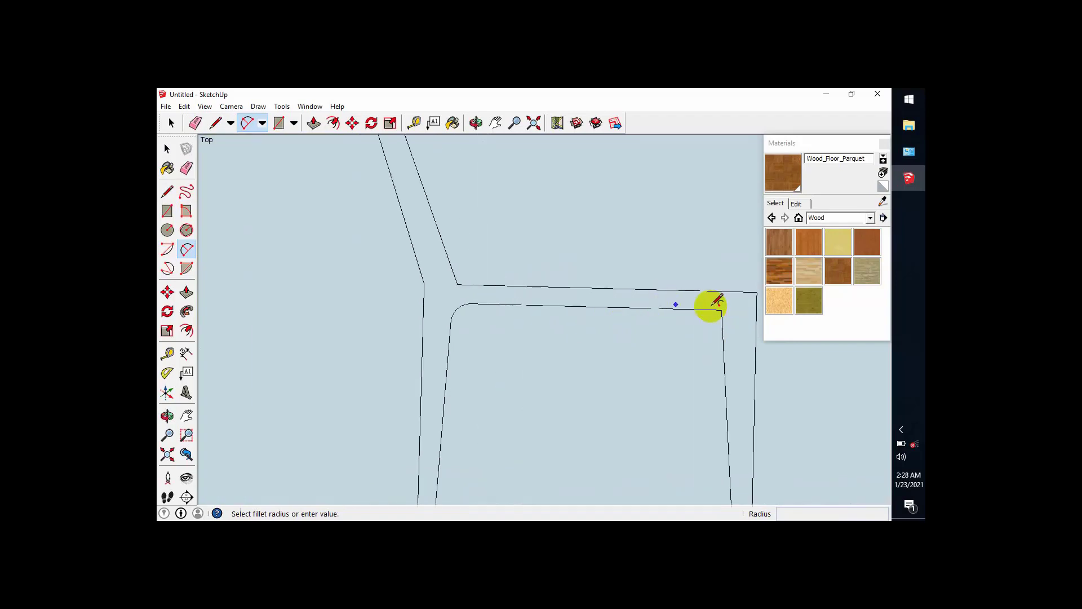
scroll(711, 307, up, 2)
click(697, 310)
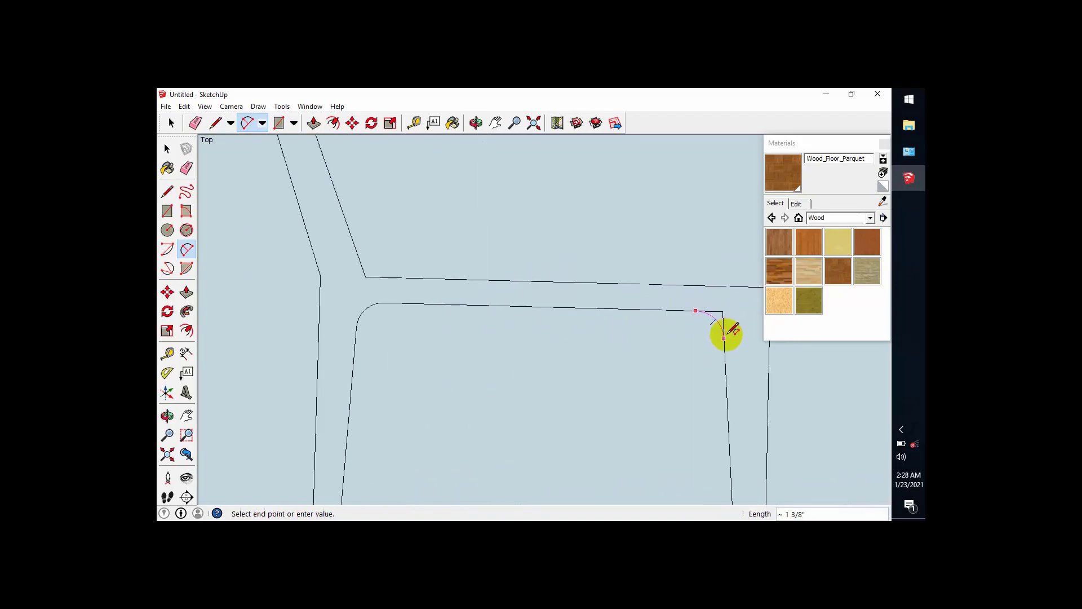
click(725, 337)
scroll(522, 297, down, 3)
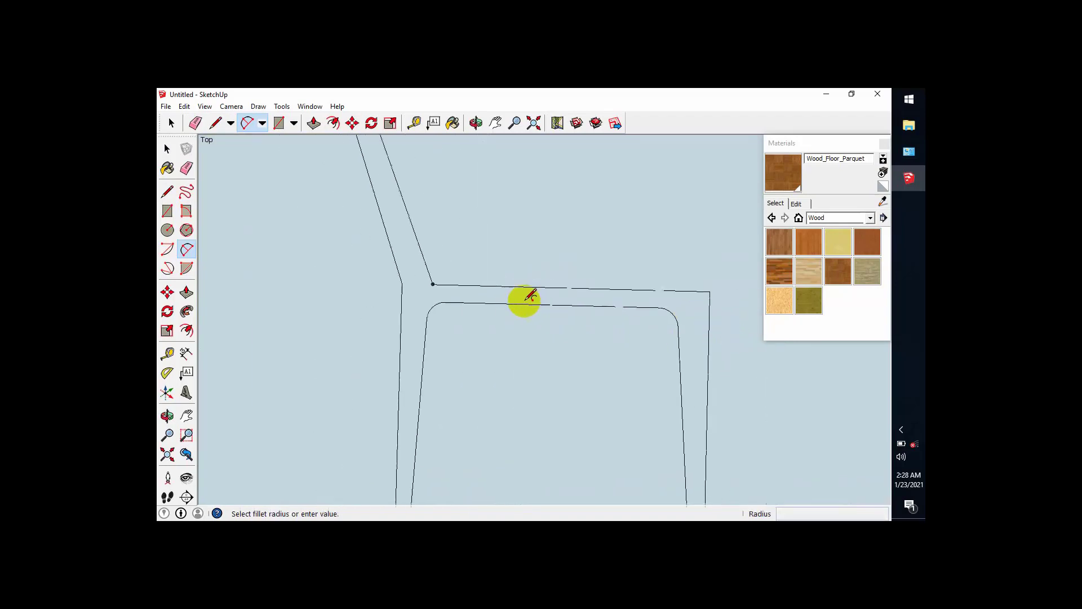
- Round the outer front corner of the seat with a tangent arc
scroll(696, 295, up, 2)
click(690, 288)
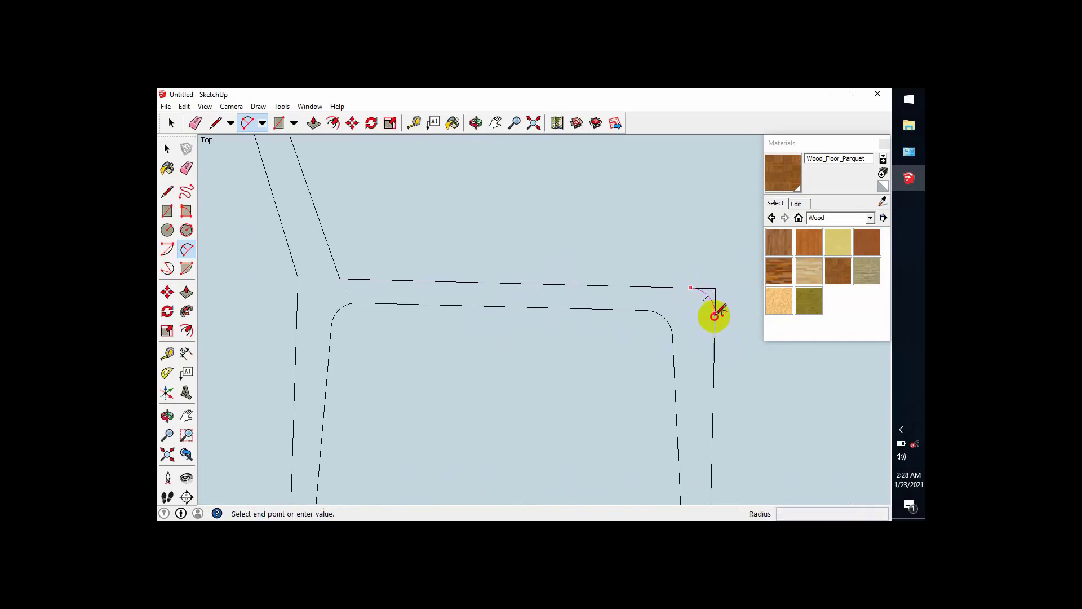
click(714, 313)
scroll(665, 289, down, 3)
- Round the corner where the backrest meets the seat's upper line with a tangent arc about 1 9/16" across
scroll(517, 284, up, 3)
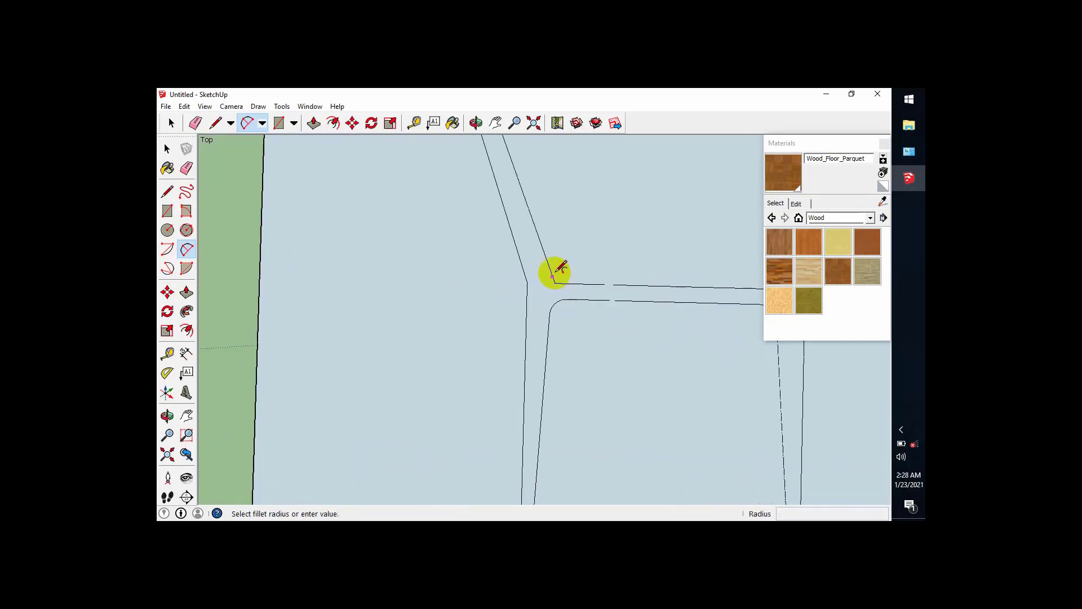
click(548, 265)
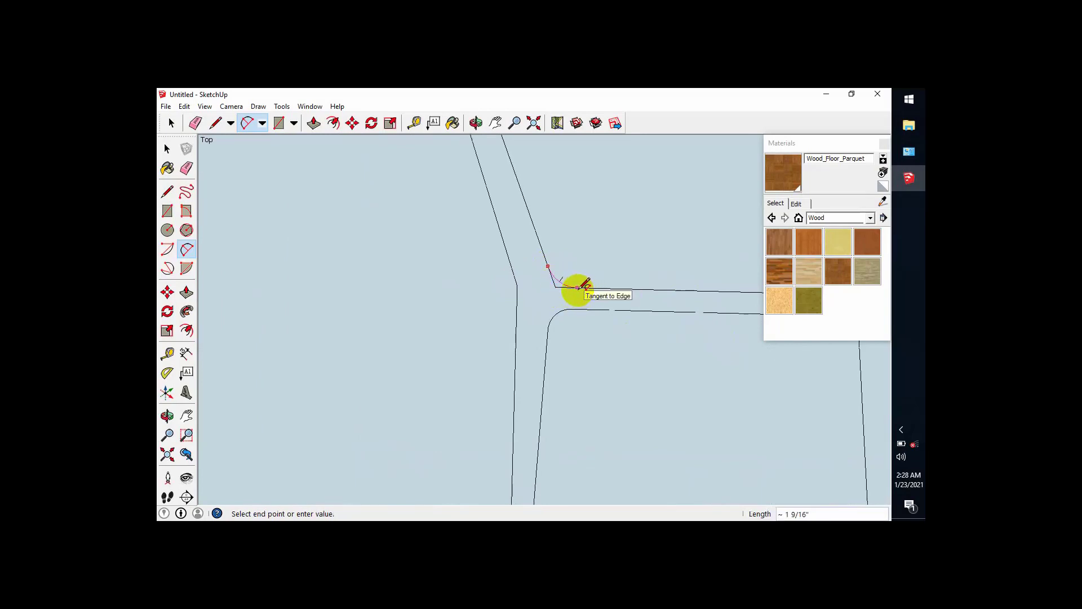
click(577, 288)
scroll(558, 296, down, 3)
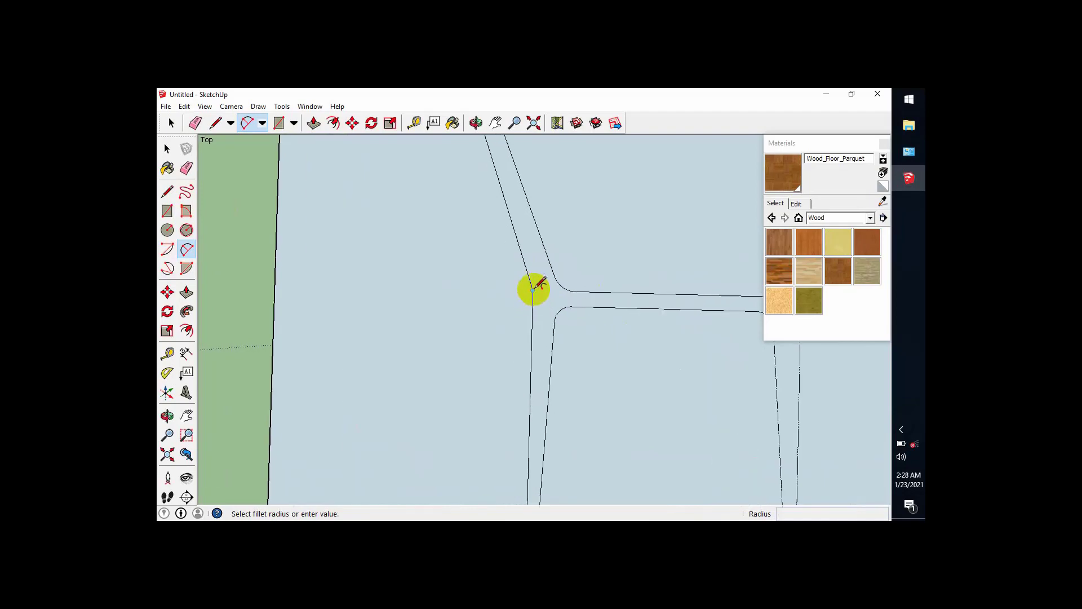
- Draw an arc about 3 5/16" across over the rear bend between backrest and leg, bulging slightly into the profile
scroll(526, 276, up, 1)
click(523, 258)
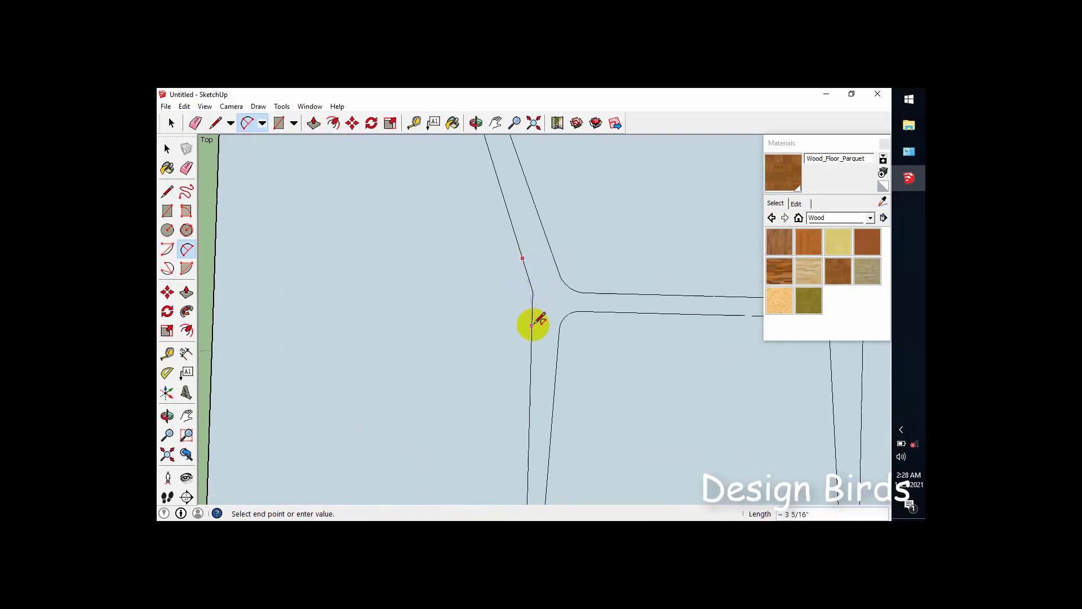
click(531, 326)
scroll(541, 298, up, 1)
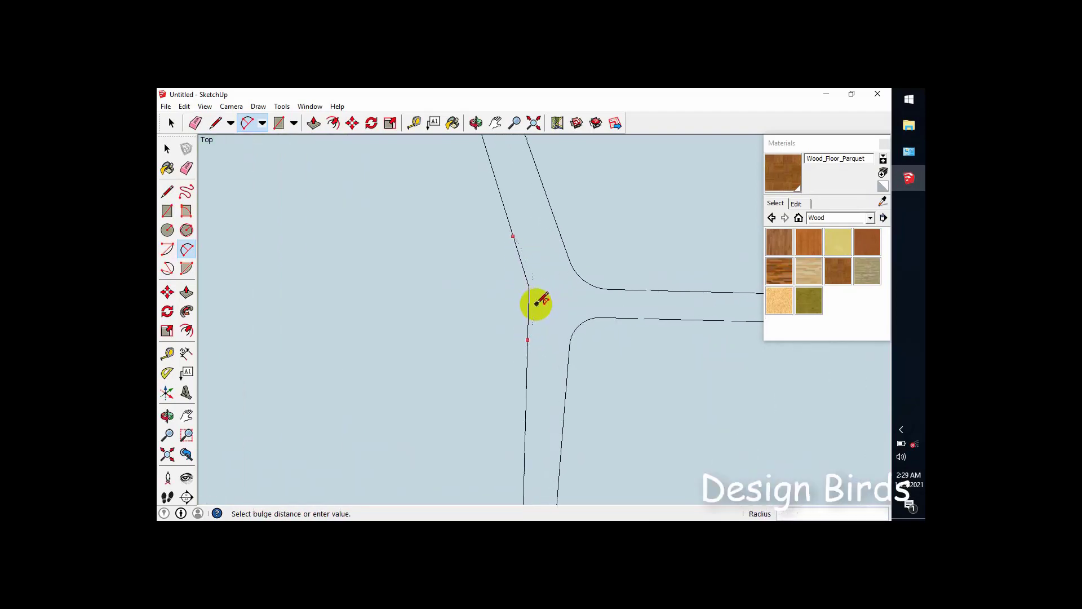
scroll(535, 303, up, 2)
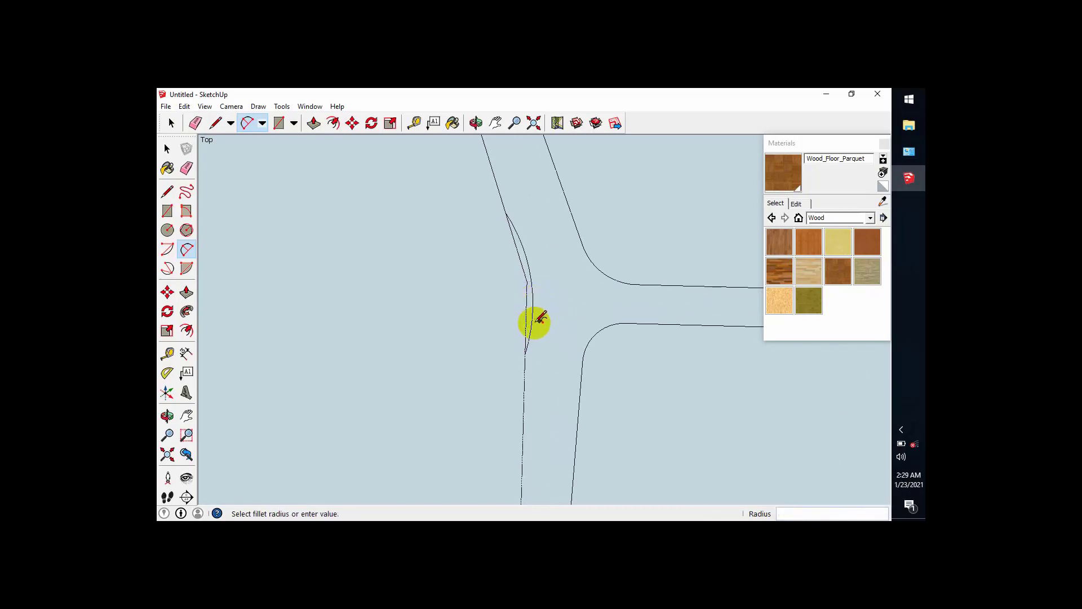
click(527, 309)
- Erase the old straight edges behind the new arc at the rear bend
key(e)
scroll(528, 286, up, 1)
scroll(528, 286, up, 1)
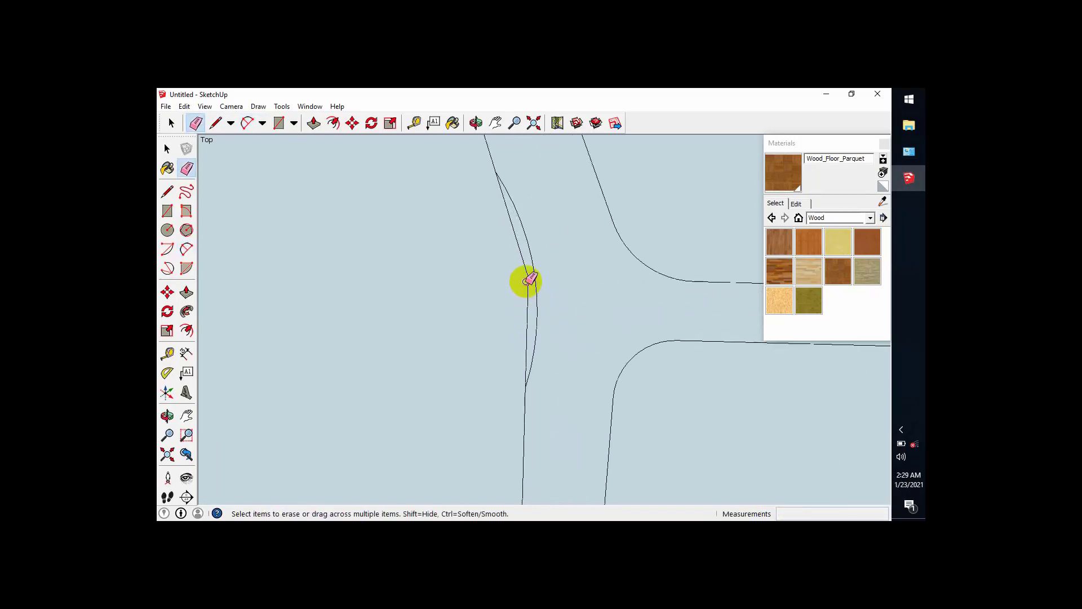
click(526, 281)
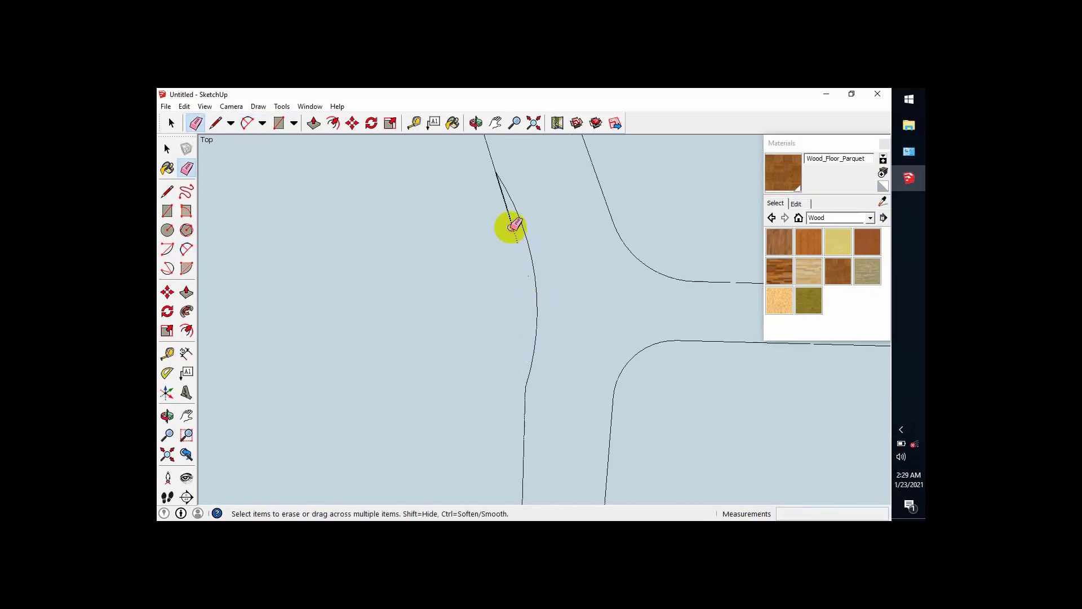
scroll(606, 277, down, 4)
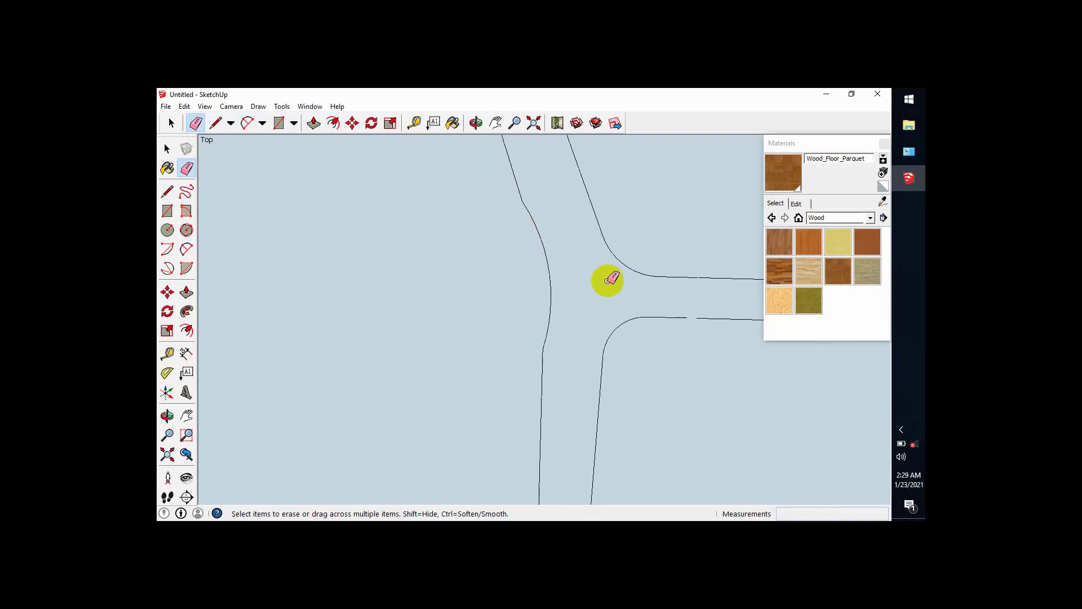
middle_drag(569, 318, 609, 409)
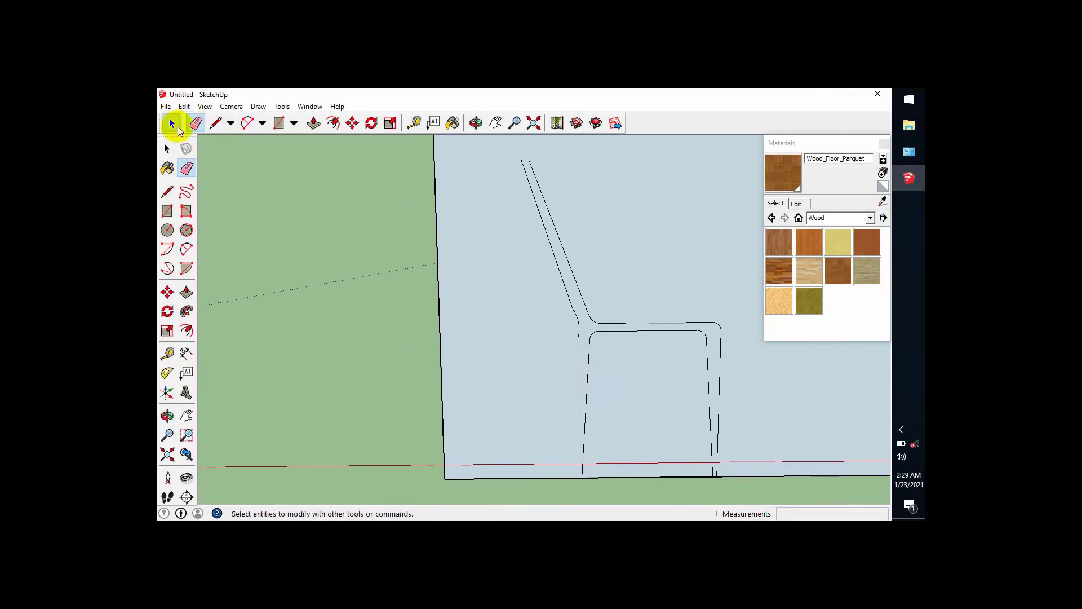
click(171, 123)
scroll(376, 286, down, 1)
scroll(377, 288, down, 1)
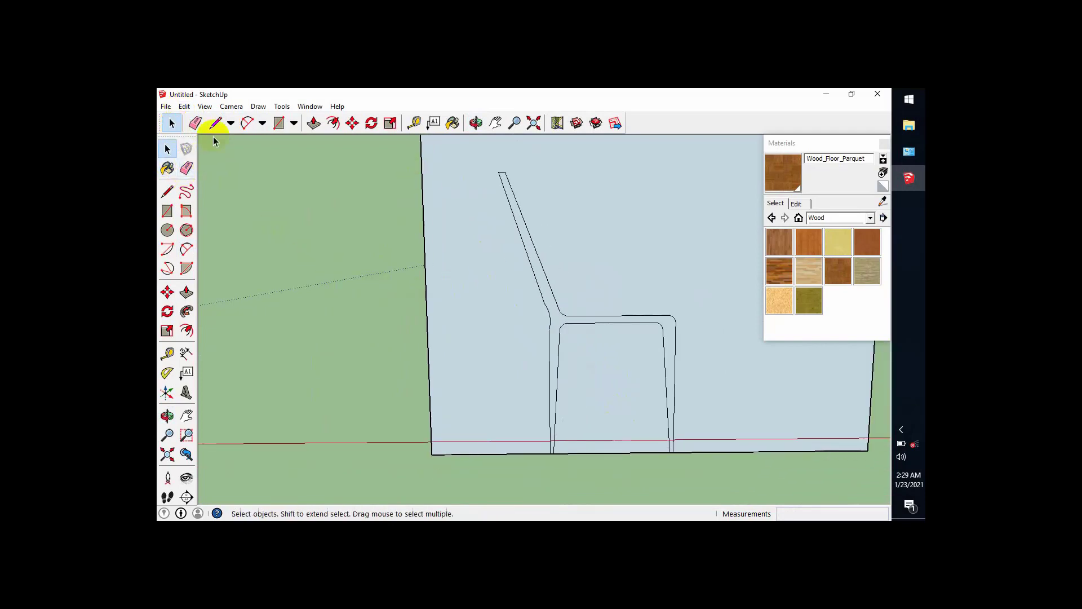
- Draw an arc along the backrest's front line, bulging about 3/16" into the profile
click(246, 123)
scroll(508, 170, up, 2)
click(509, 170)
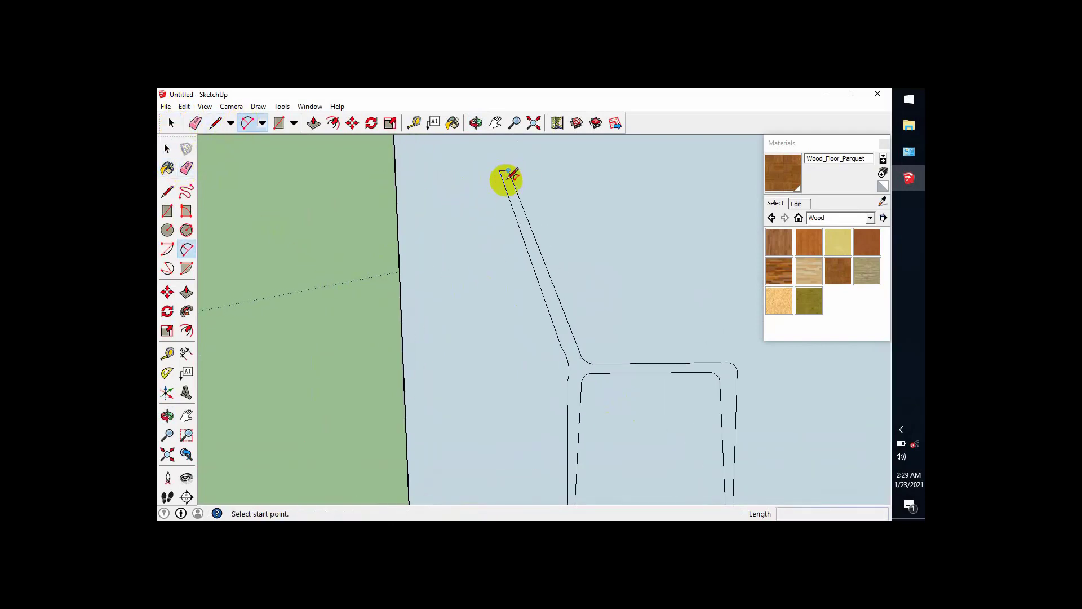
click(580, 353)
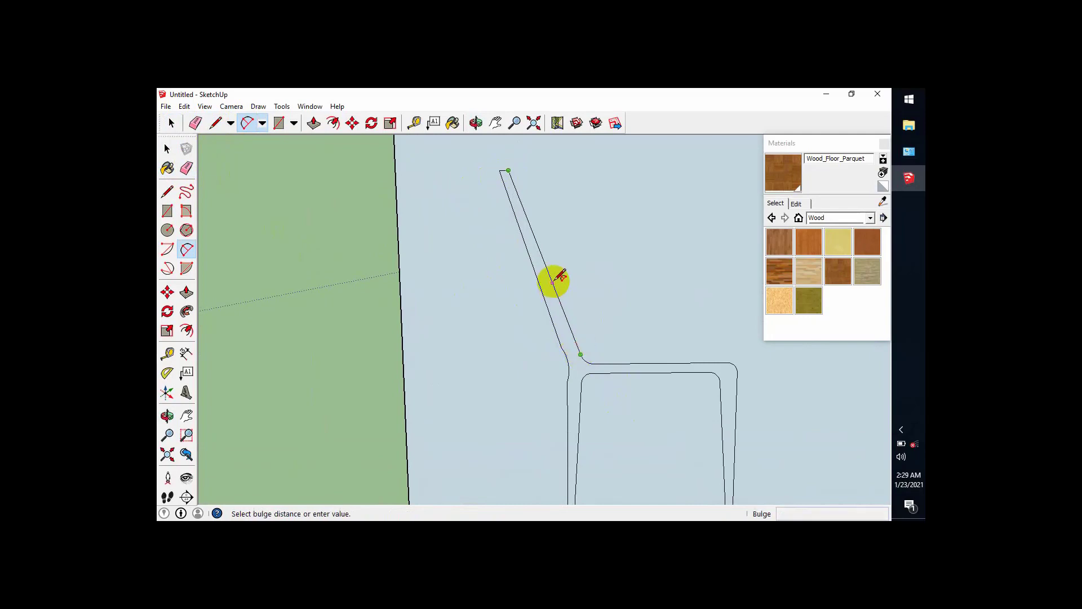
scroll(547, 275, up, 2)
scroll(532, 263, up, 2)
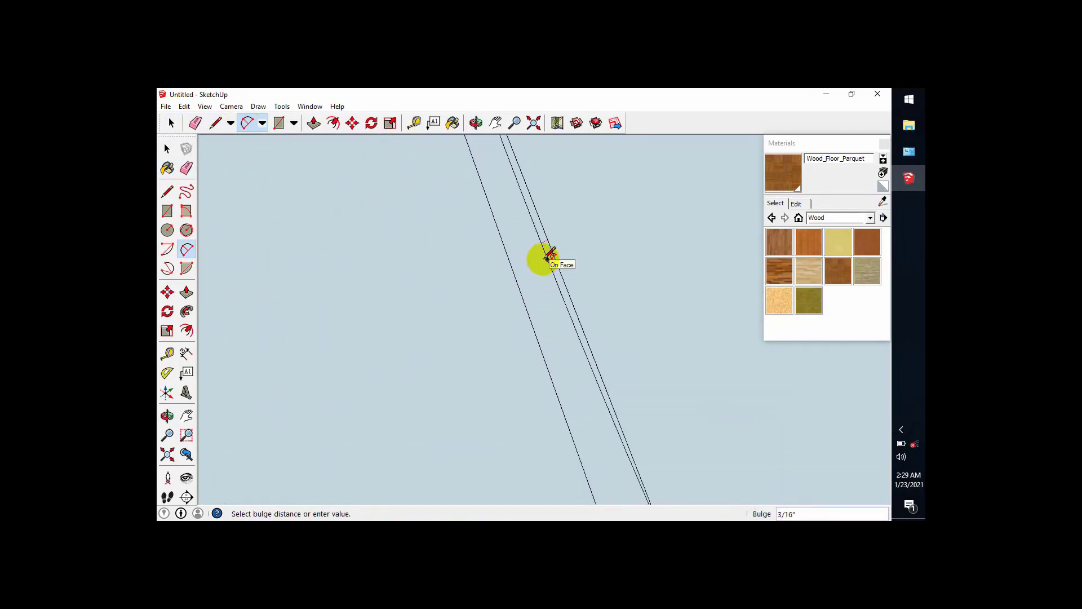
click(546, 258)
scroll(507, 295, down, 2)
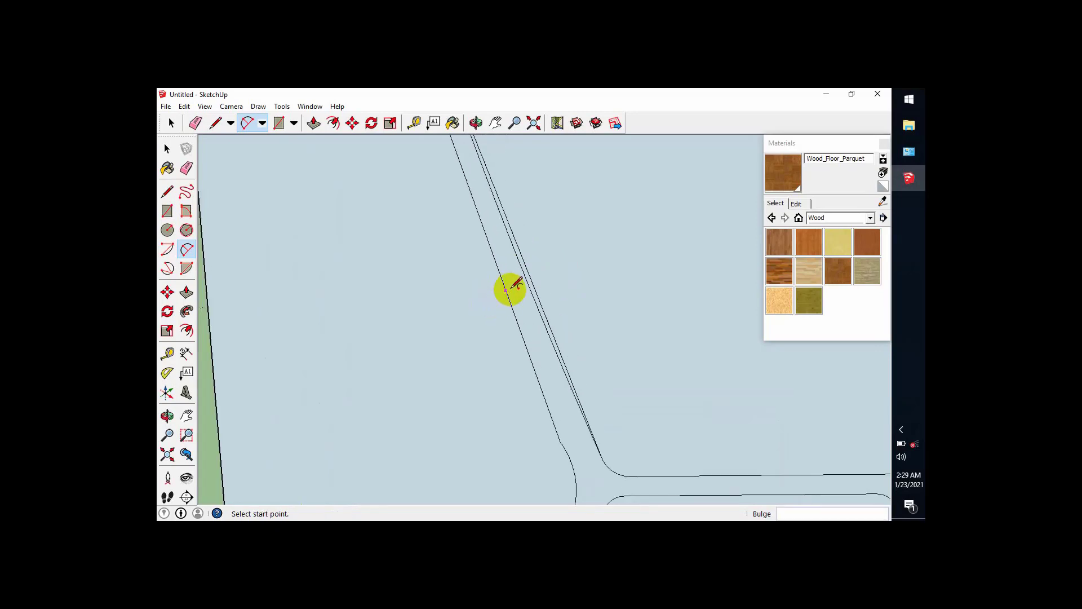
- Erase the old straight edge in front of the backrest's new arc
key(e)
scroll(531, 268, up, 2)
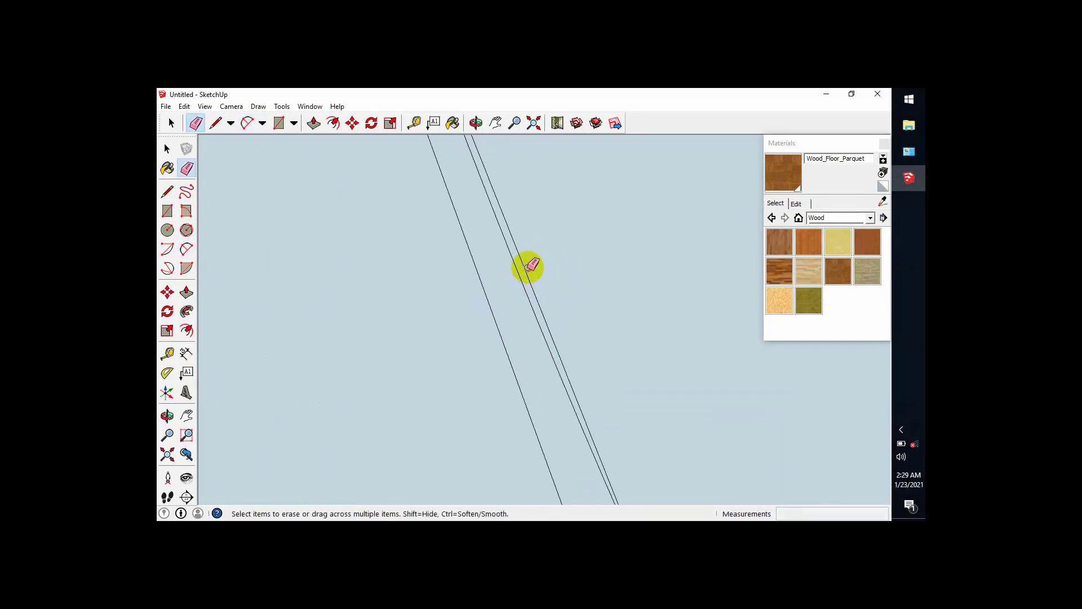
scroll(546, 273, down, 4)
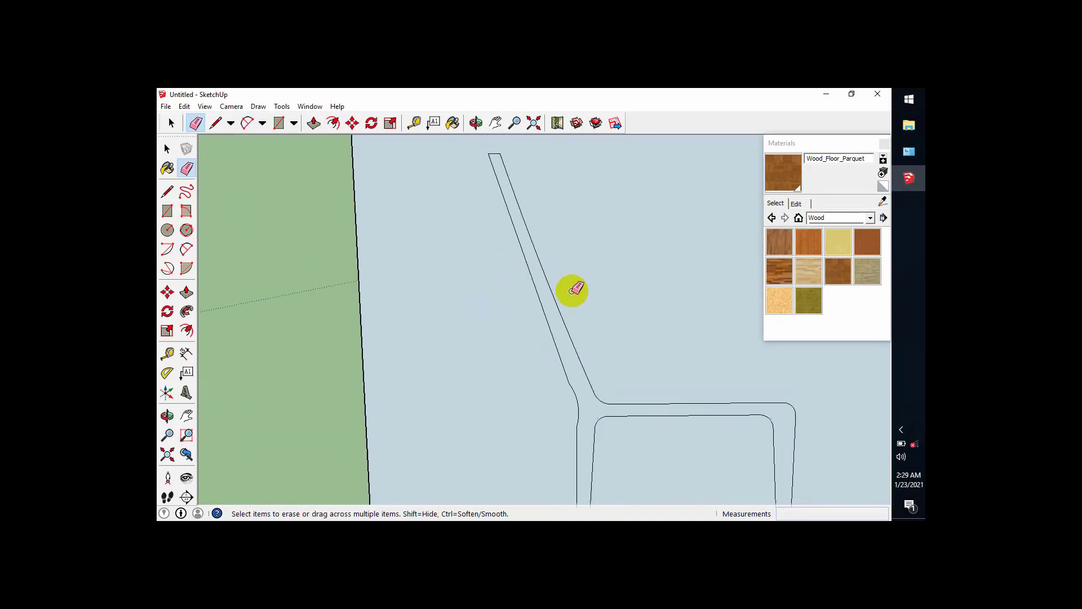
scroll(615, 399, down, 1)
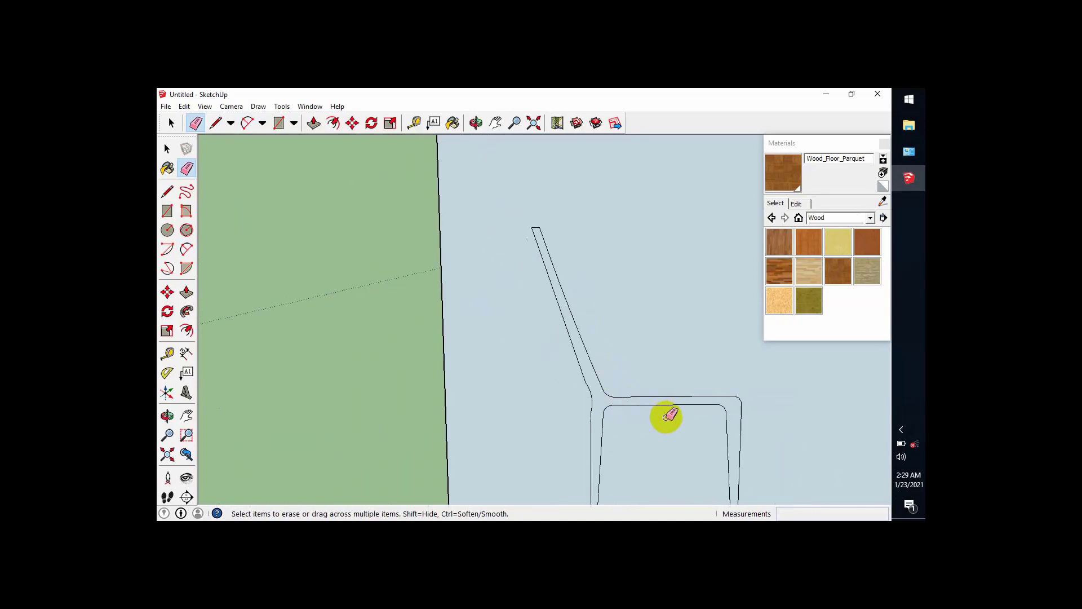
- Draw an arc along the seat's upper line between its two rounded corners, dipping about 1/8" into the profile
scroll(667, 416, up, 3)
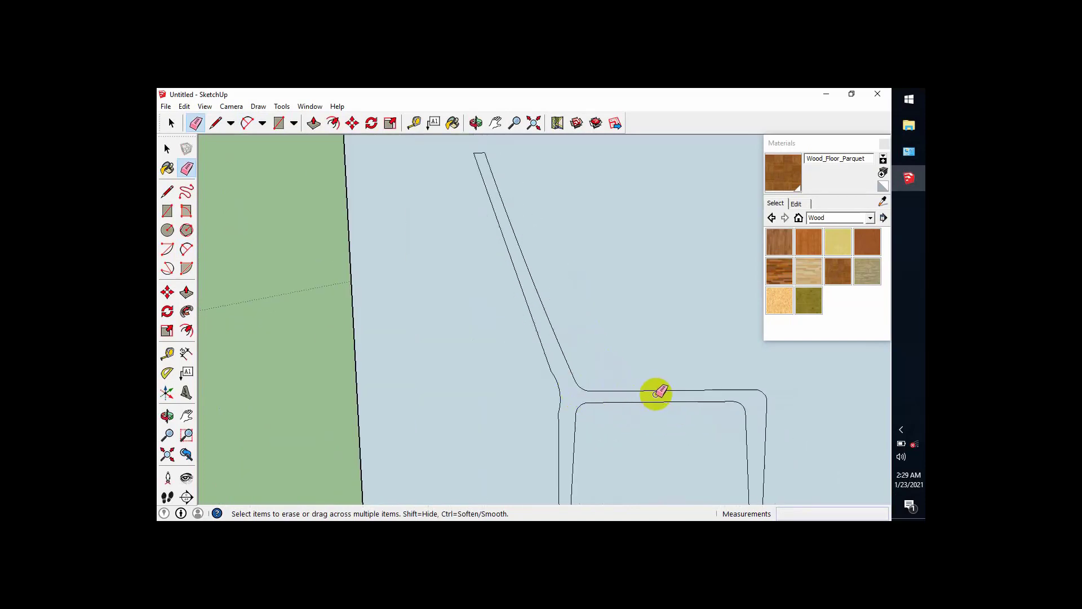
key(a)
scroll(605, 389, up, 2)
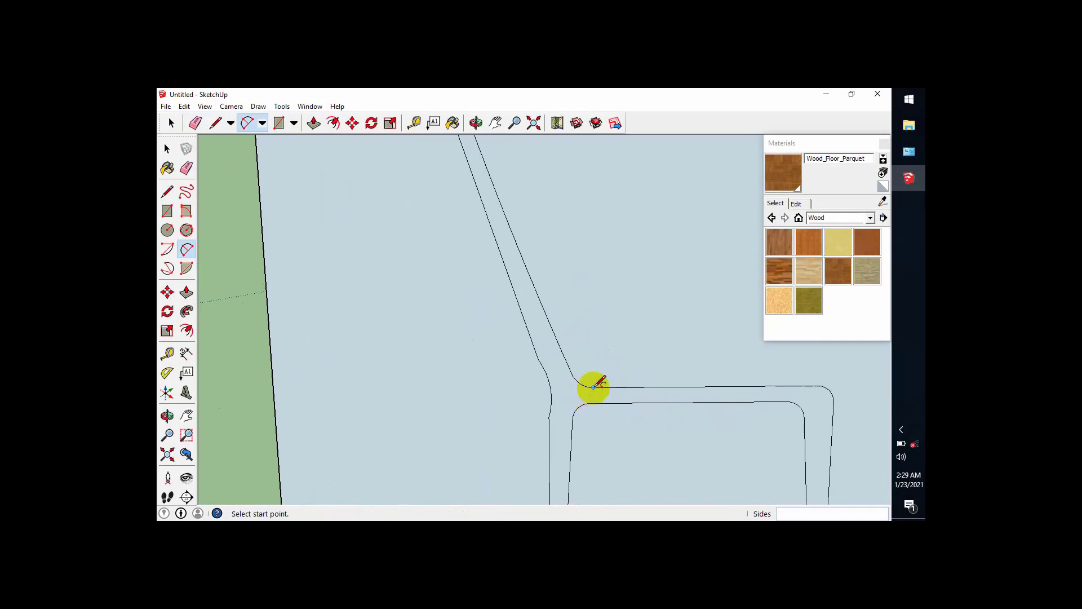
click(594, 387)
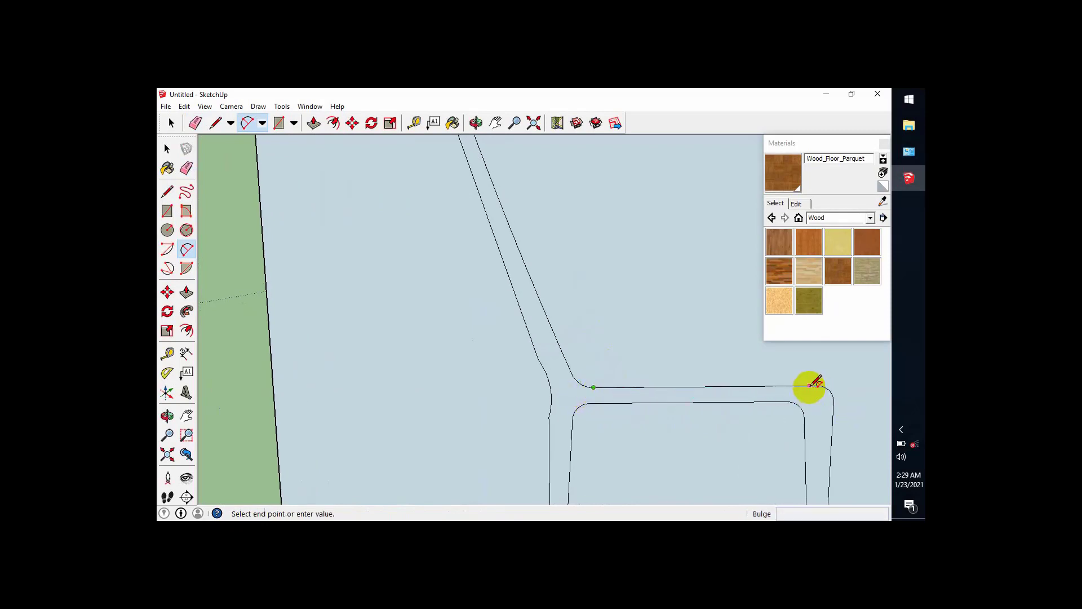
click(810, 386)
scroll(722, 386, up, 3)
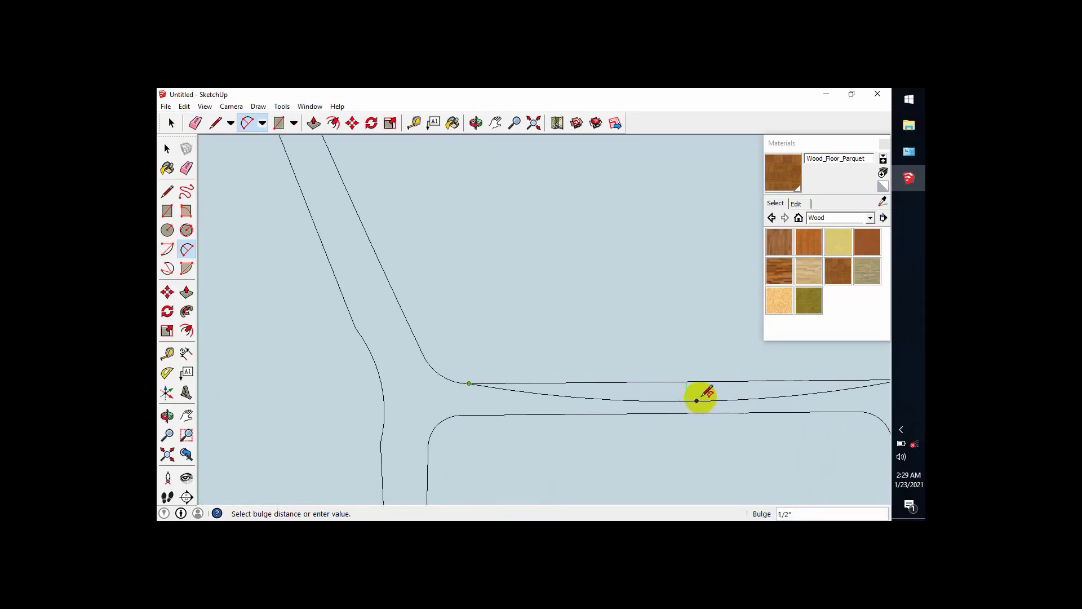
scroll(697, 400, up, 5)
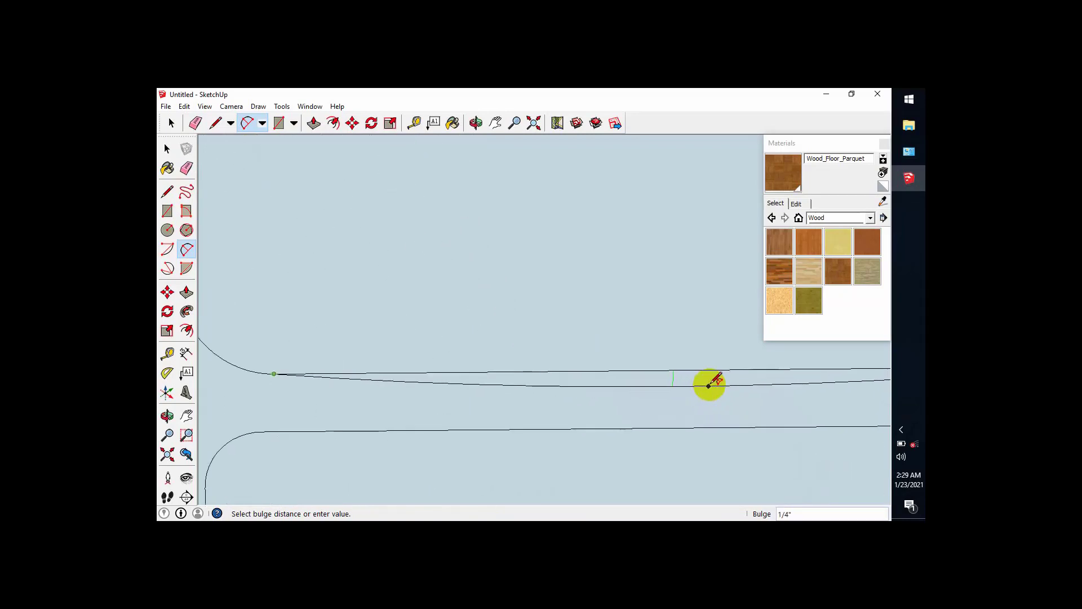
scroll(709, 380, up, 2)
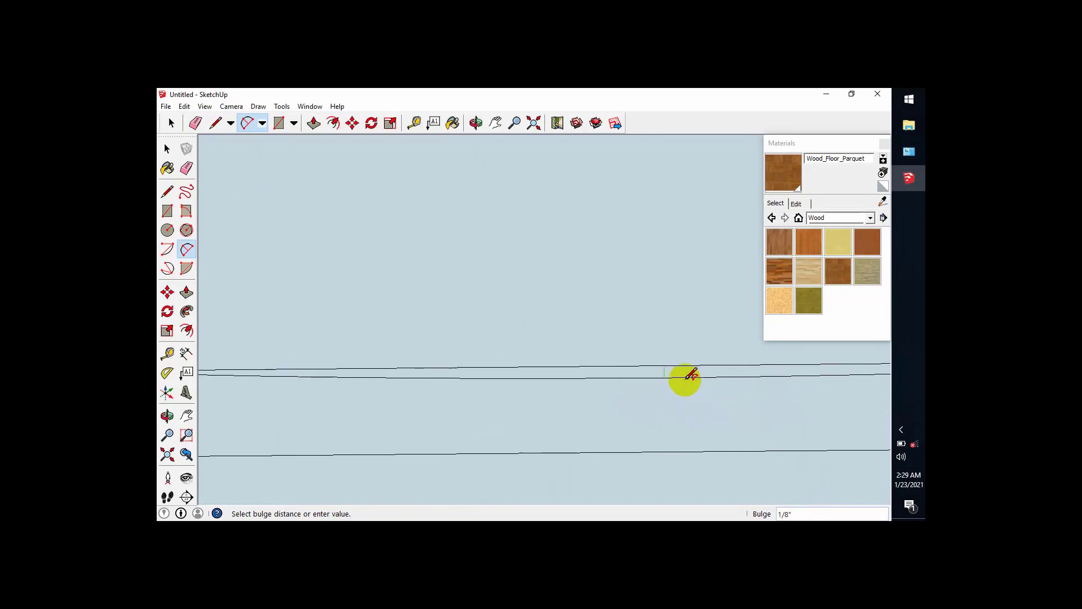
click(633, 396)
scroll(630, 399, down, 2)
- Erase the old straight edge above the seat's new arc
key(e)
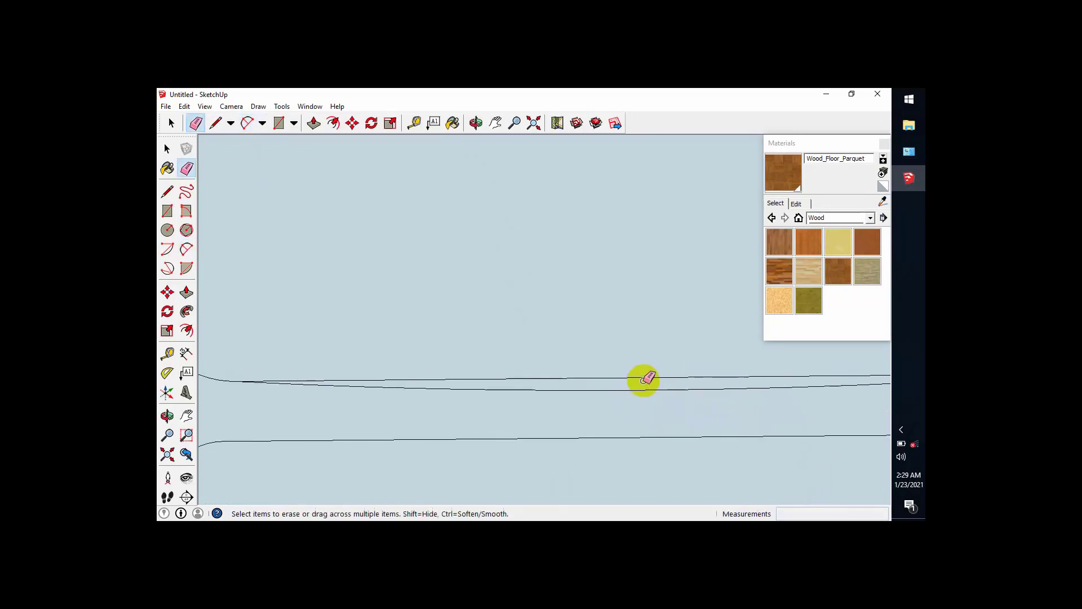
scroll(549, 336, down, 5)
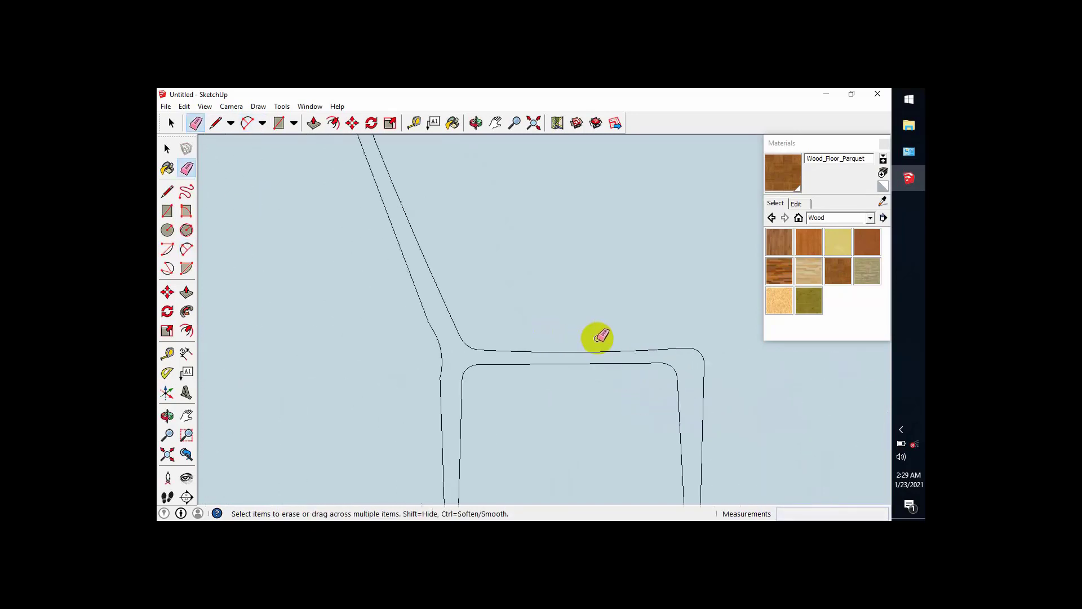
scroll(597, 332, down, 2)
- Erase the rectangle's outline around the chair profile and between its legs, leaving only the chair-shaped face
mouse_move(592, 324)
middle_down()
mouse_move(585, 382)
mouse_move(566, 329)
mouse_move(653, 321)
mouse_move(502, 365)
mouse_move(582, 355)
mouse_move(498, 325)
mouse_move(616, 394)
mouse_move(591, 428)
middle_up()
key(e)
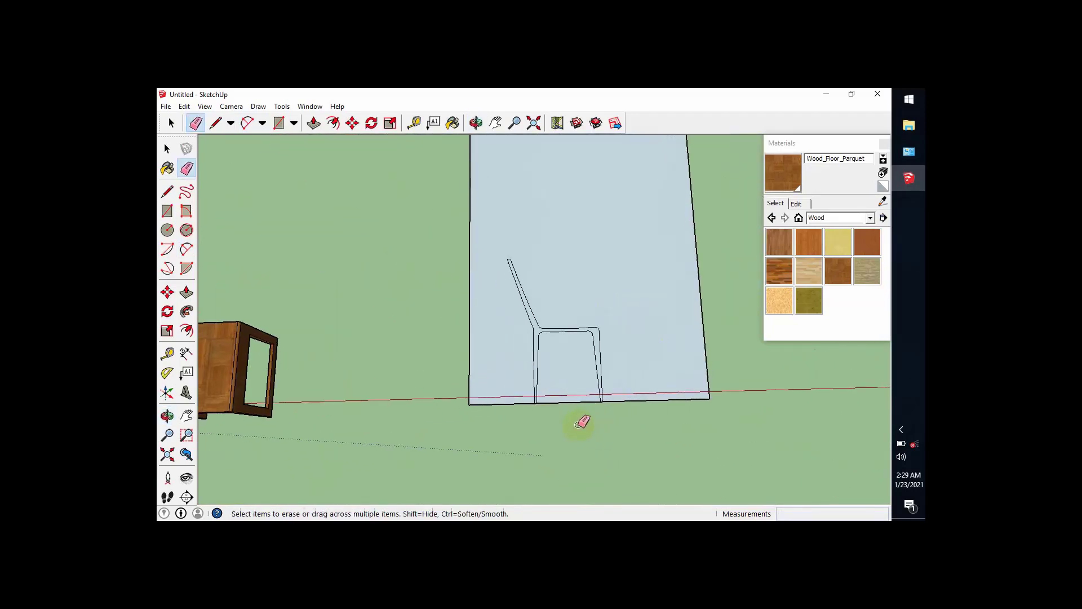
scroll(573, 399, up, 2)
click(570, 401)
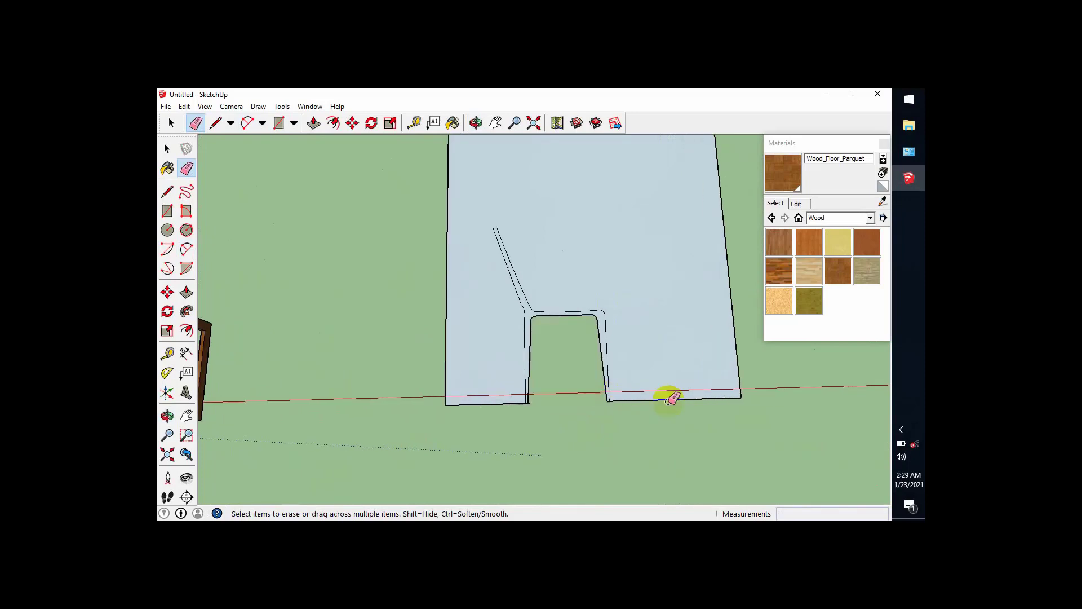
drag(747, 377, 743, 376)
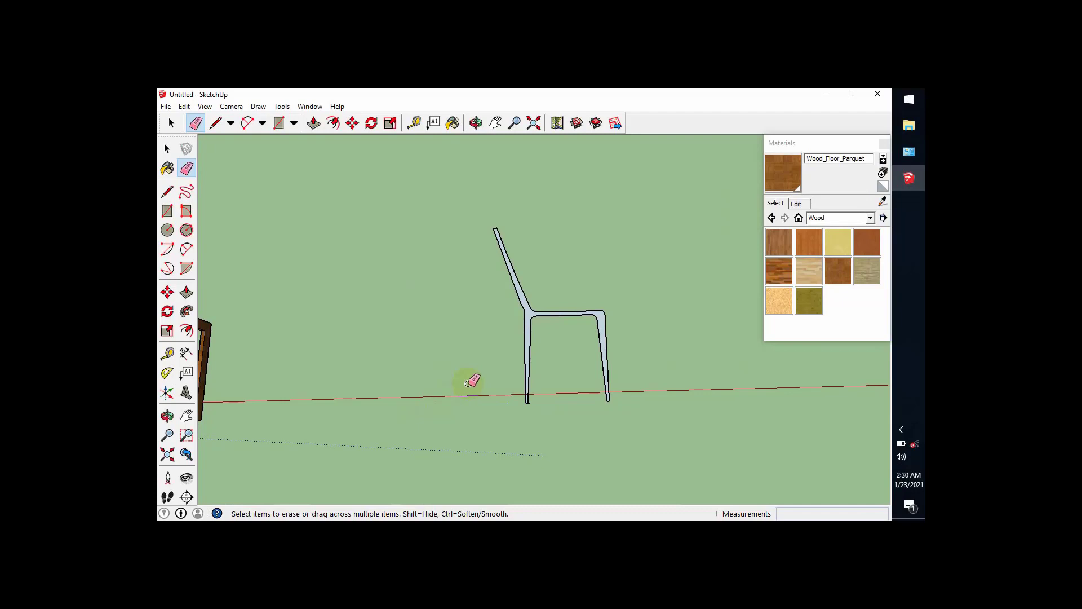
- Erase the leftover edge stubs at the foot of the rear leg
middle_drag(576, 357, 534, 421)
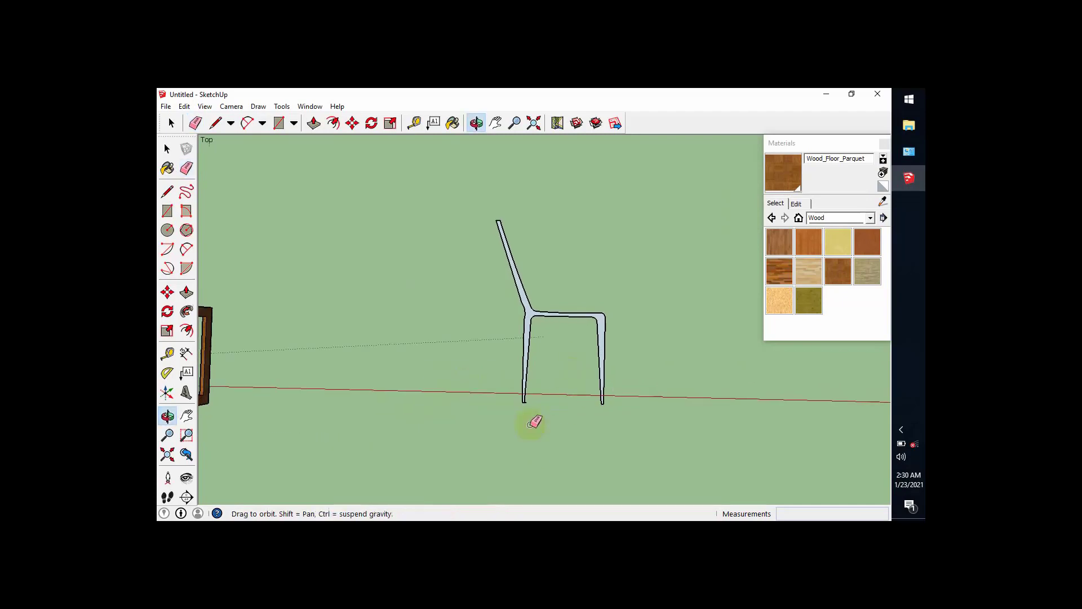
scroll(533, 420, up, 2)
scroll(519, 389, up, 4)
drag(517, 398, 519, 408)
scroll(521, 405, up, 6)
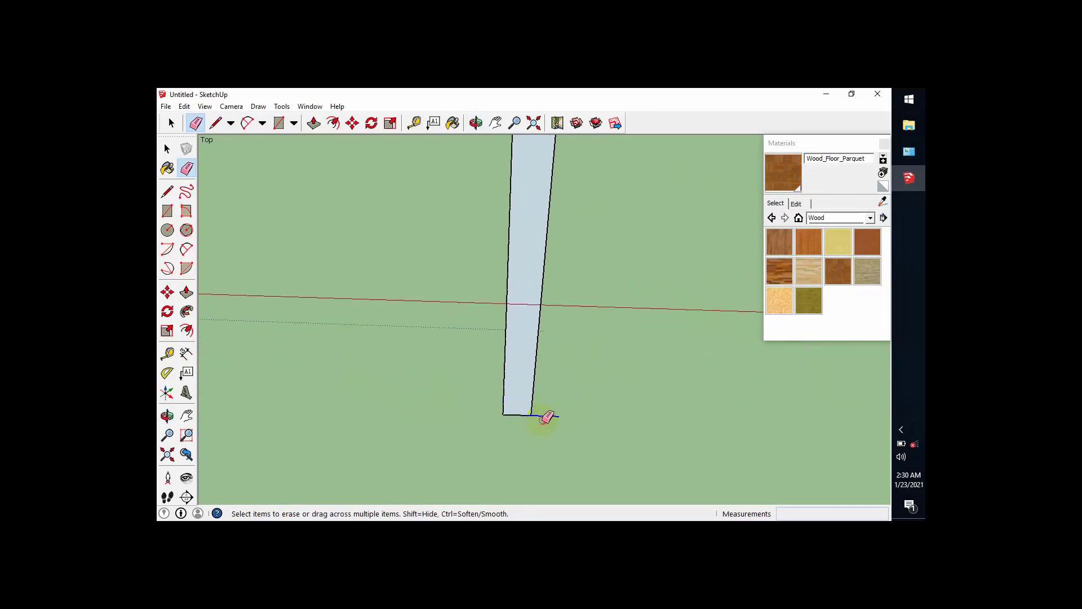
scroll(516, 370, down, 5)
scroll(521, 372, down, 2)
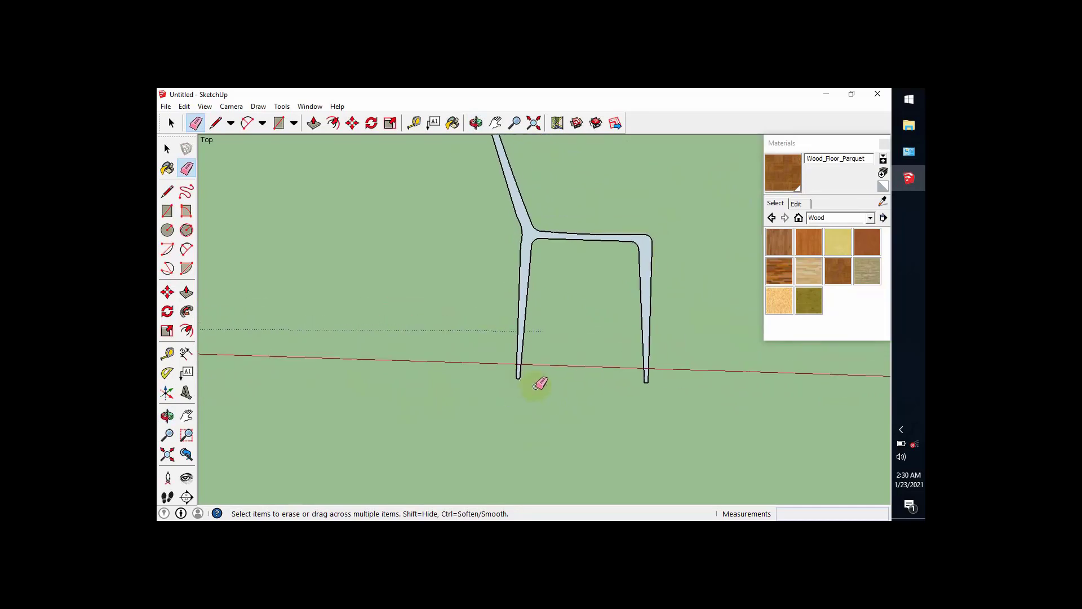
- Extrude the chair's side profile face to a width of 1' 2" with Push/Pull
middle_drag(539, 379, 611, 300)
scroll(600, 293, down, 2)
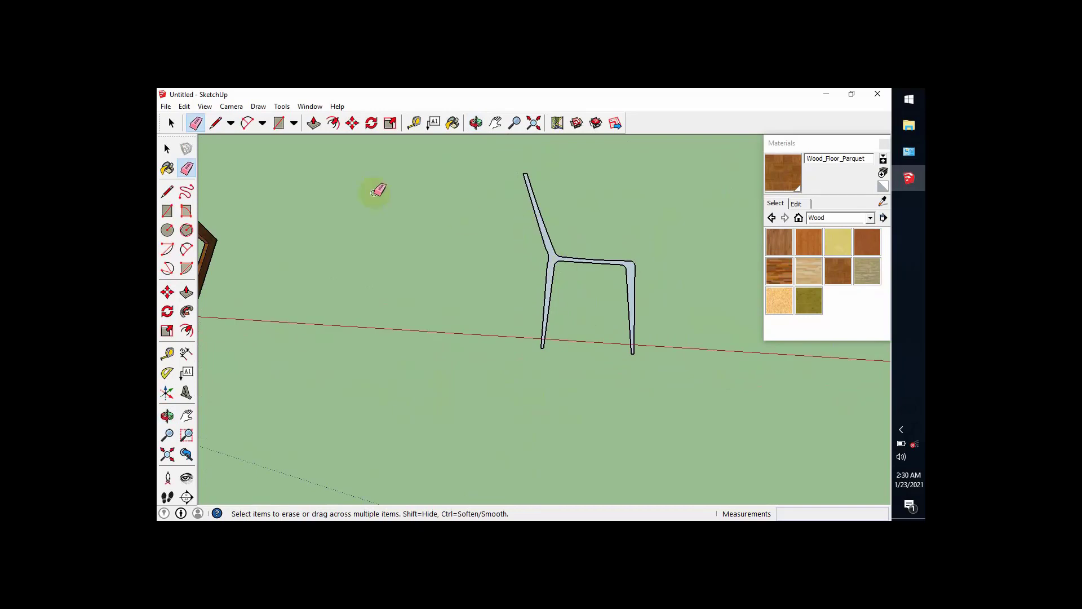
key(p)
mouse_move(633, 284)
middle_down()
mouse_move(609, 367)
mouse_move(550, 362)
mouse_move(614, 326)
mouse_move(640, 346)
middle_up()
scroll(643, 343, up, 2)
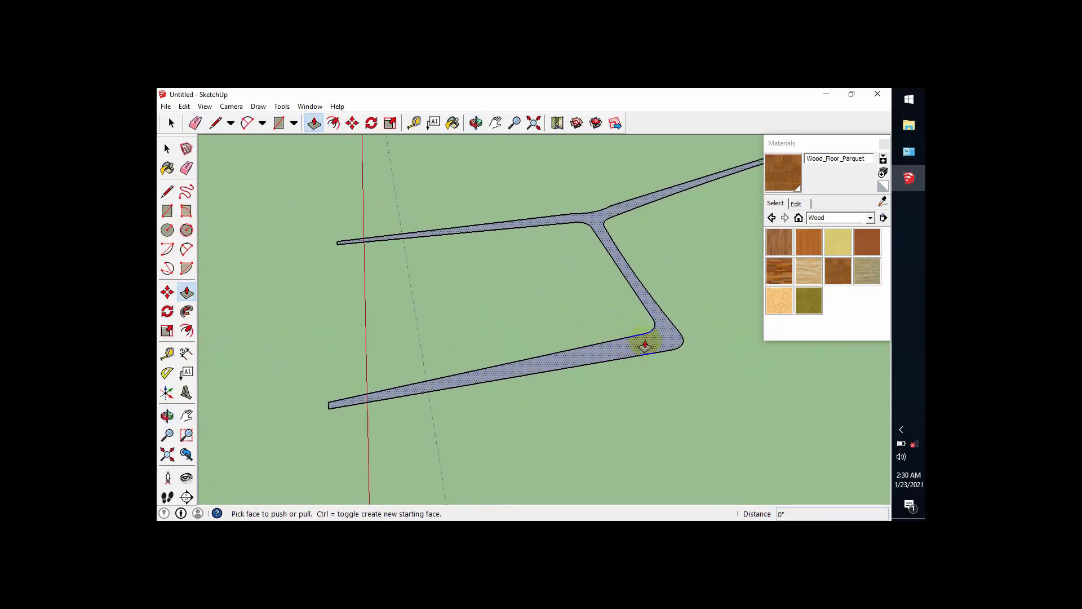
drag(645, 341, 616, 276)
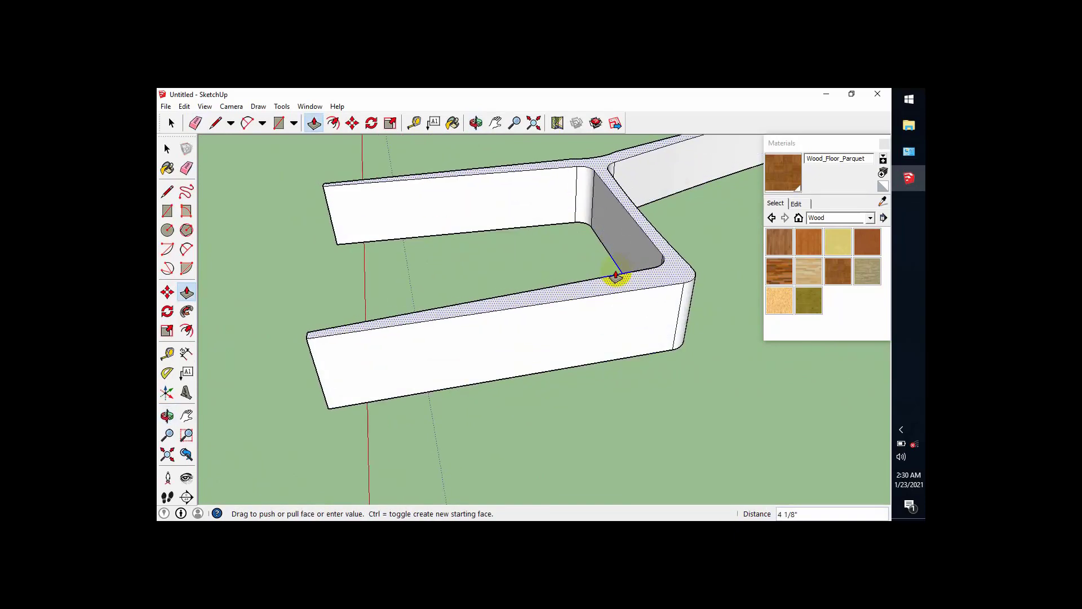
drag(616, 276, 601, 241)
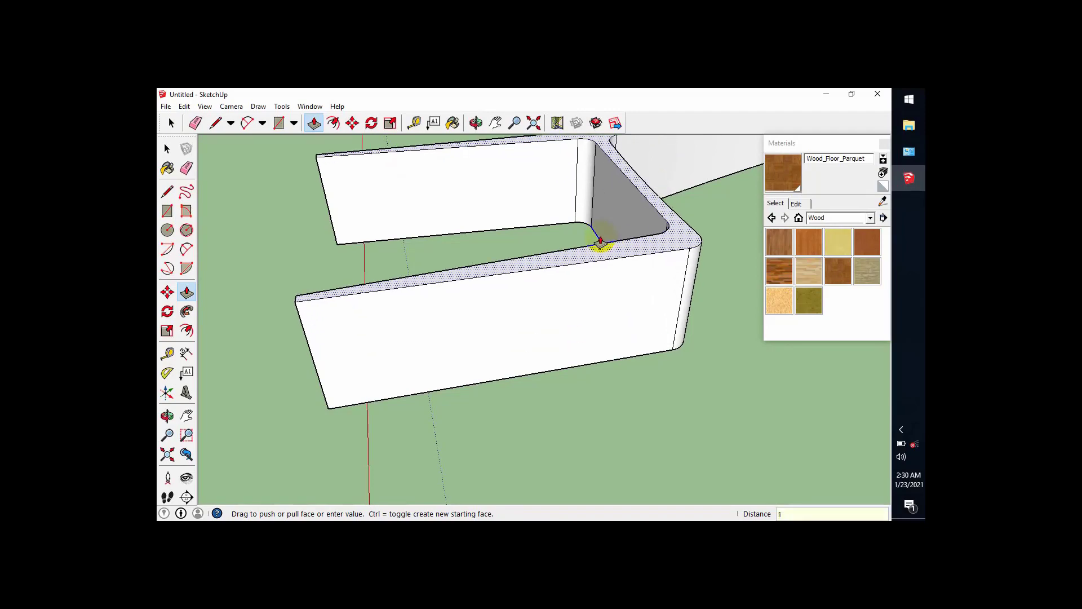
key(Return)
scroll(597, 237, down, 6)
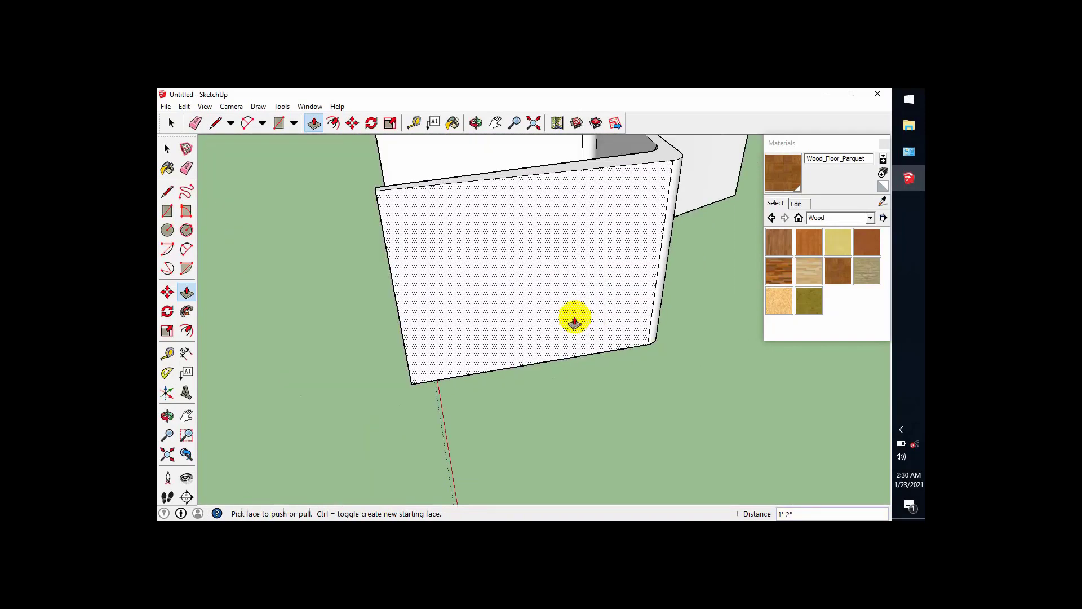
- Pull the chair's side face out by about another 2 3/8" to widen the chair
middle_drag(555, 336, 513, 270)
scroll(632, 273, up, 3)
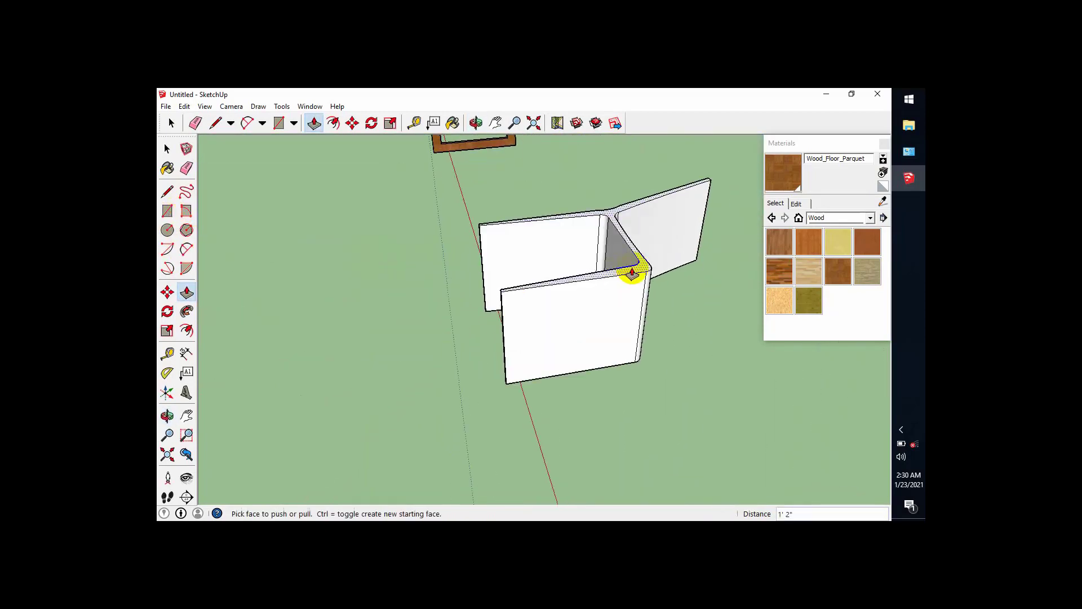
click(632, 273)
click(628, 252)
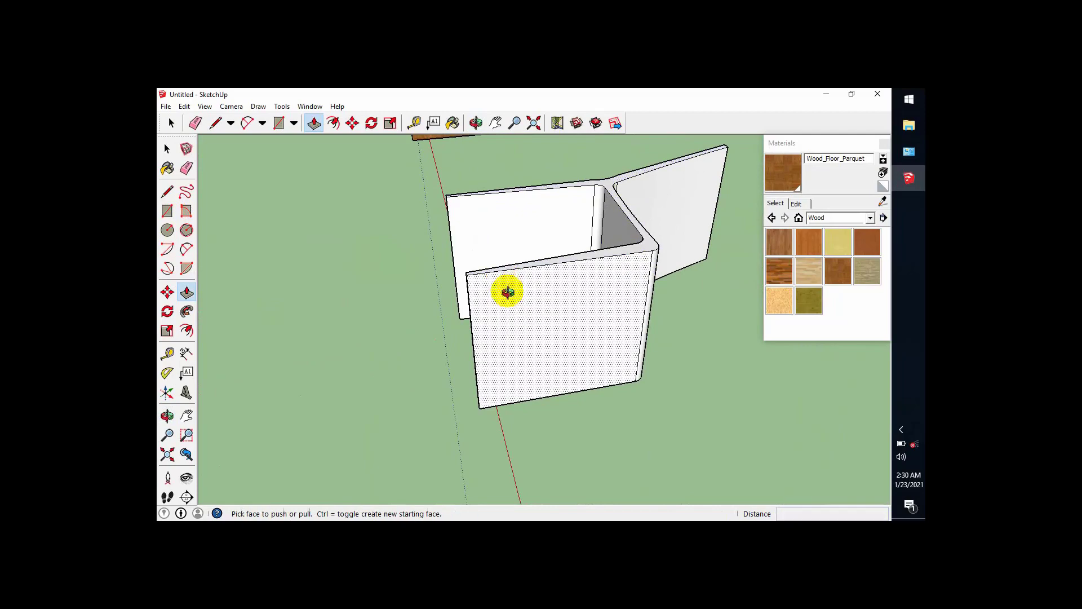
middle_drag(508, 293, 556, 304)
scroll(529, 307, down, 3)
scroll(530, 296, down, 2)
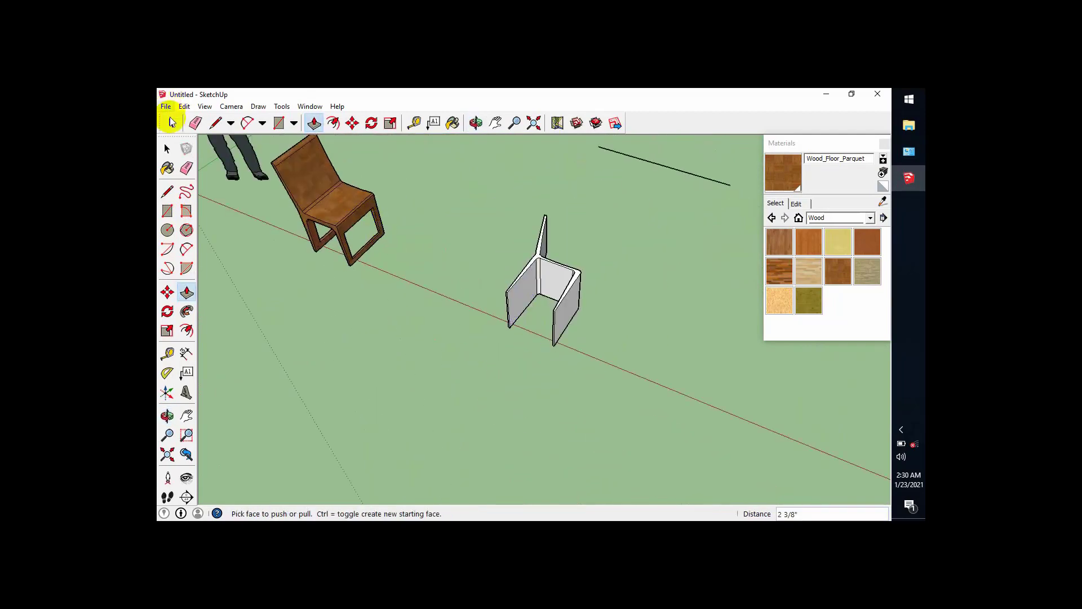
- Select the whole extruded chair and rotate it 90° about the bottom corner of its leg to stand it upright
click(172, 122)
middle_drag(434, 374, 392, 293)
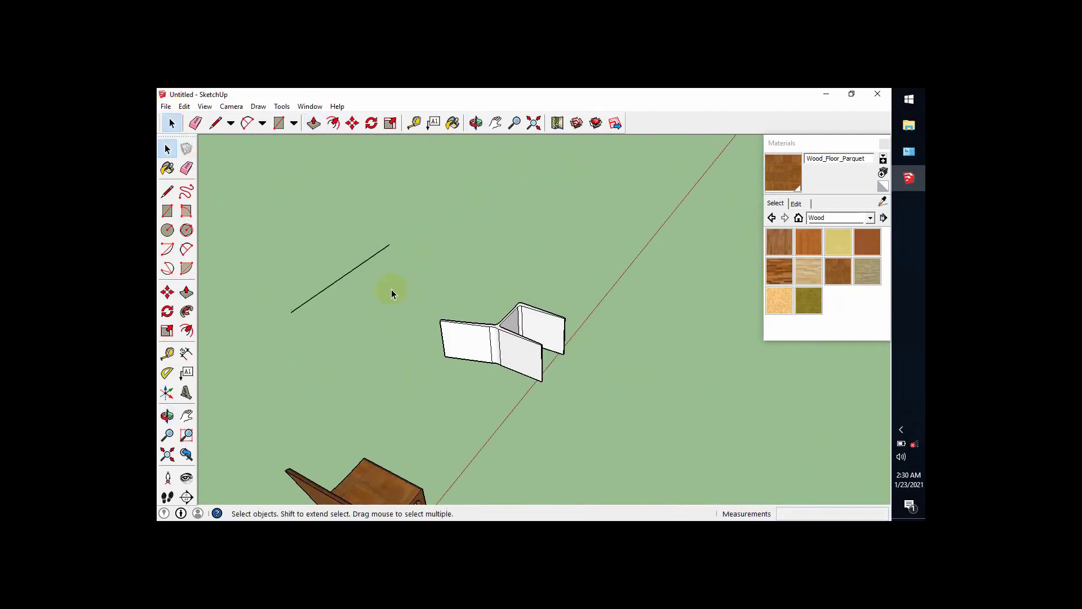
drag(580, 393, 580, 396)
middle_drag(493, 423, 445, 361)
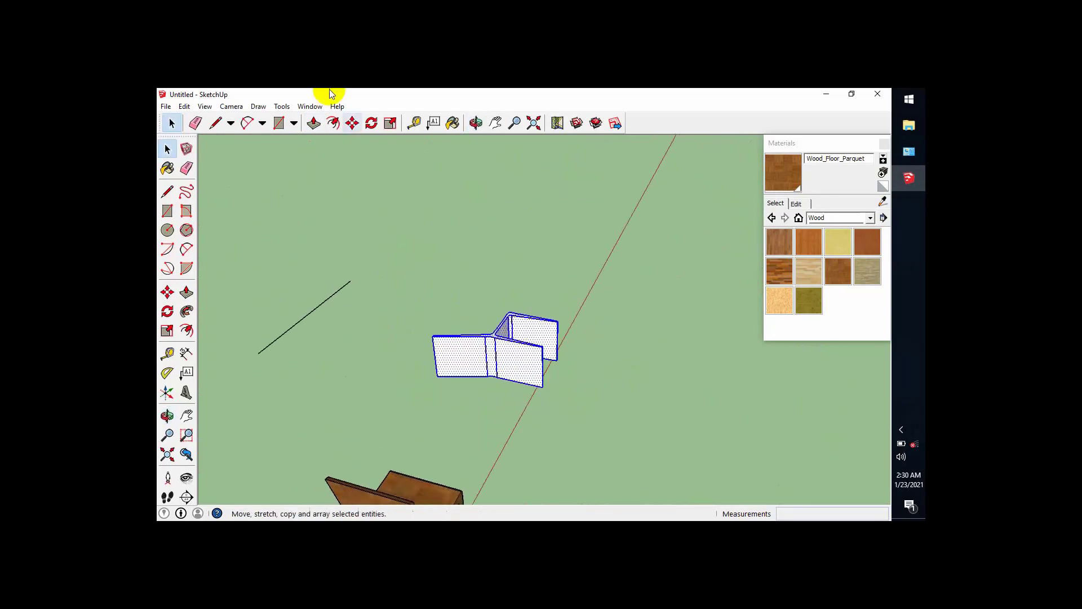
click(367, 126)
scroll(521, 386, up, 5)
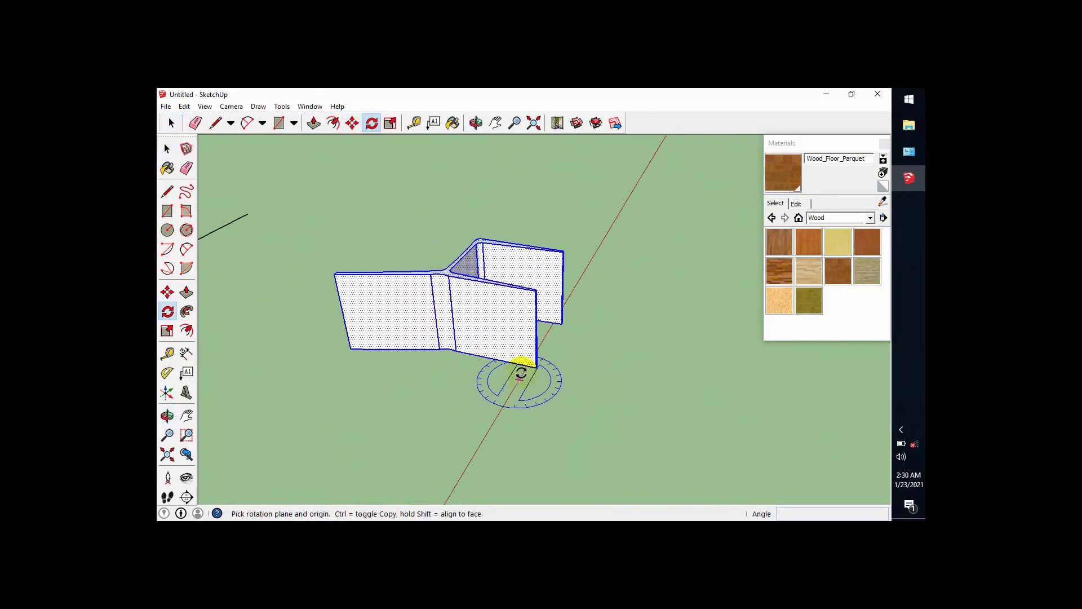
scroll(532, 364, up, 2)
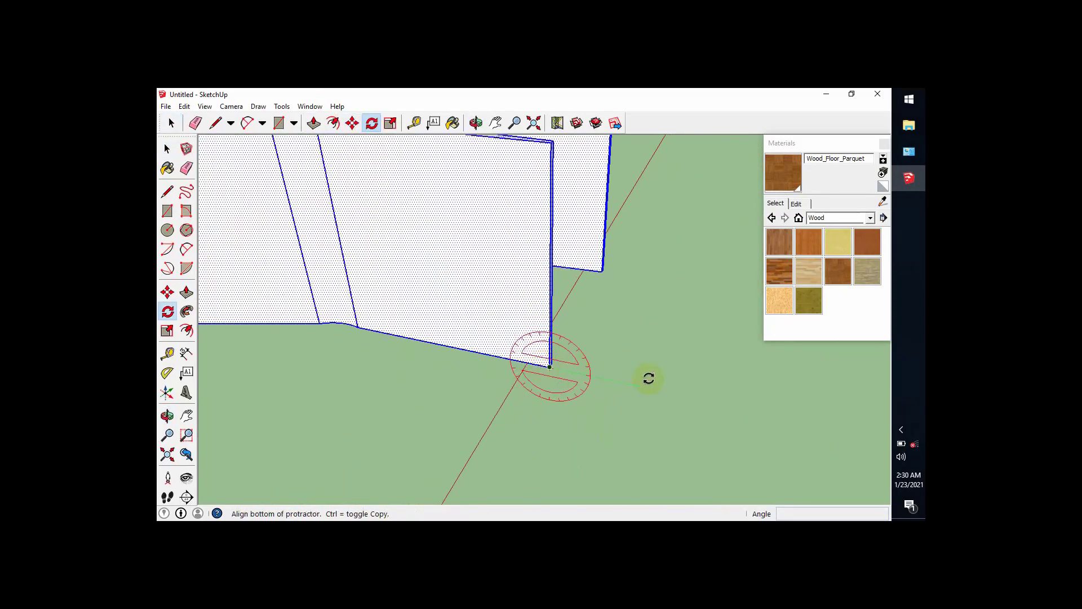
middle_drag(649, 378, 546, 447)
key(Escape)
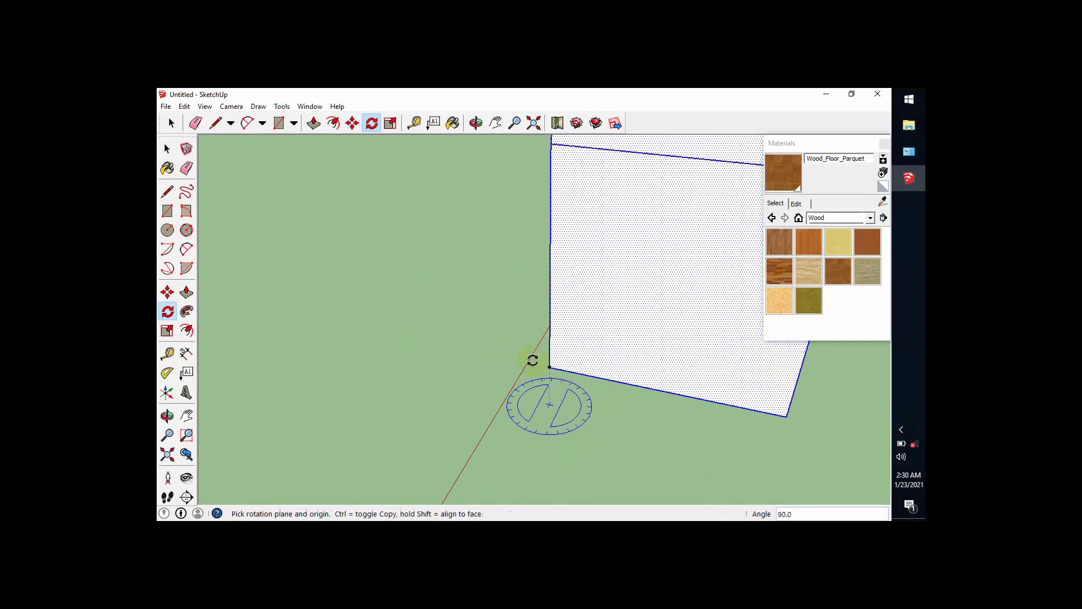
middle_drag(613, 333, 401, 340)
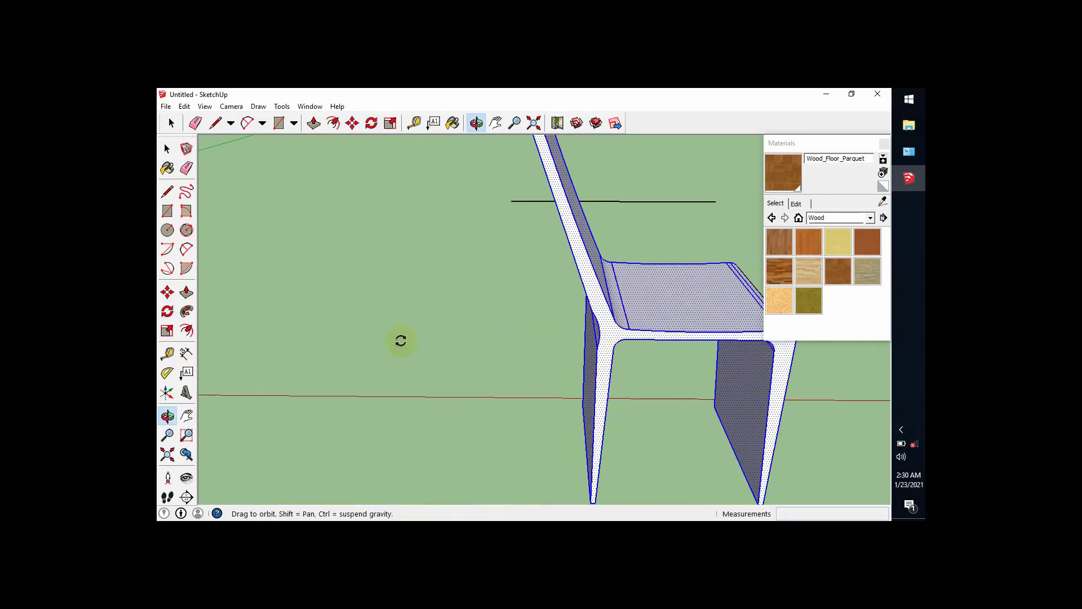
- Clear the selection of the upright chair
scroll(406, 332, down, 5)
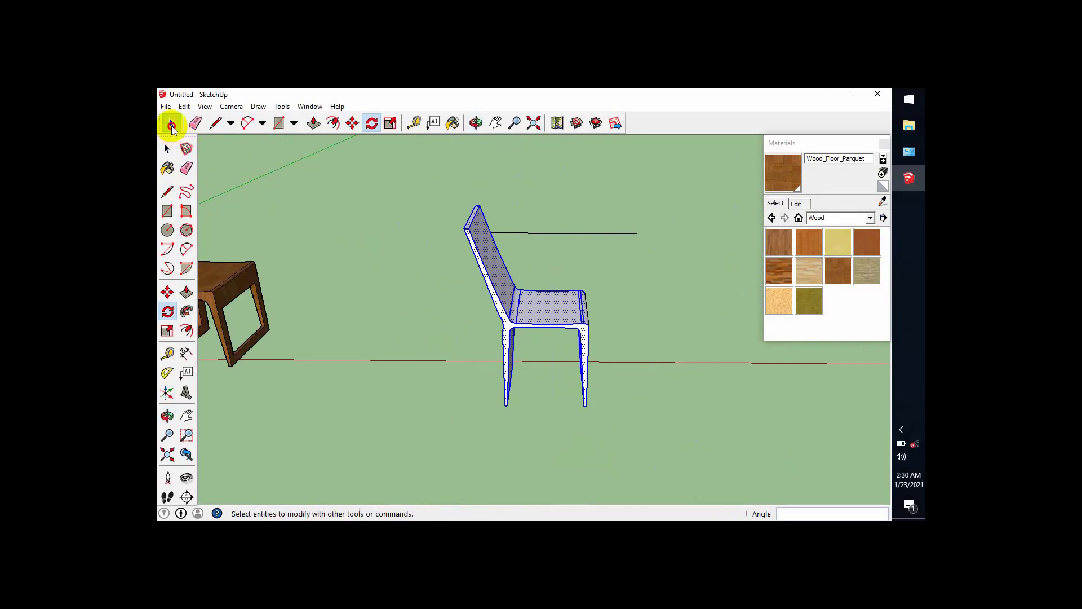
click(566, 436)
middle_drag(566, 436, 553, 336)
scroll(553, 336, up, 3)
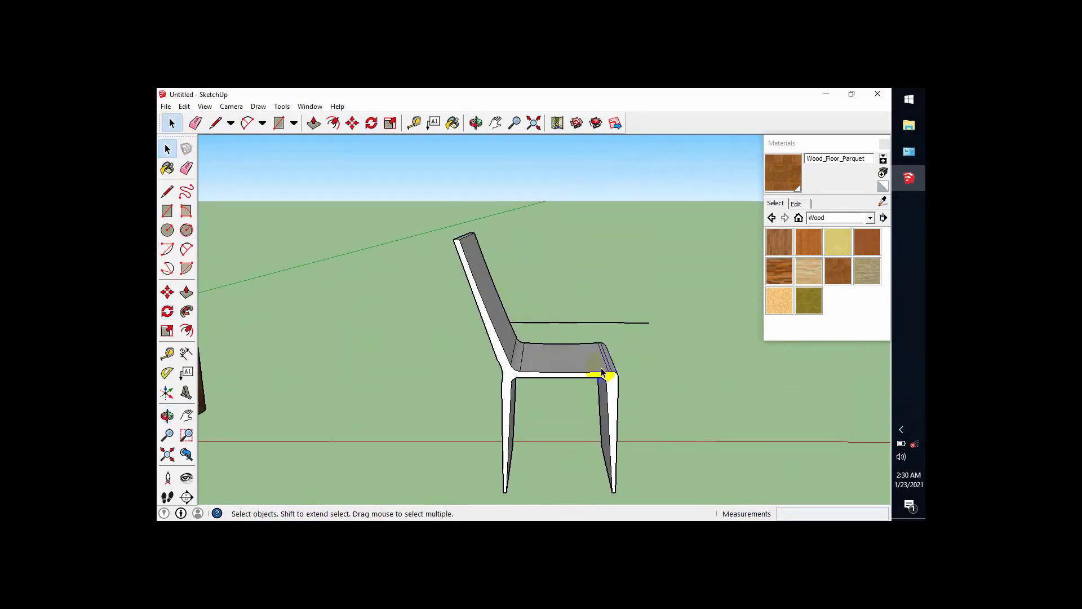
- Draw an arc with a bulge of about 3/16" across the upper corner of the backrest's side face
scroll(607, 372, up, 4)
middle_drag(614, 411, 443, 286)
scroll(628, 363, down, 5)
scroll(490, 256, up, 6)
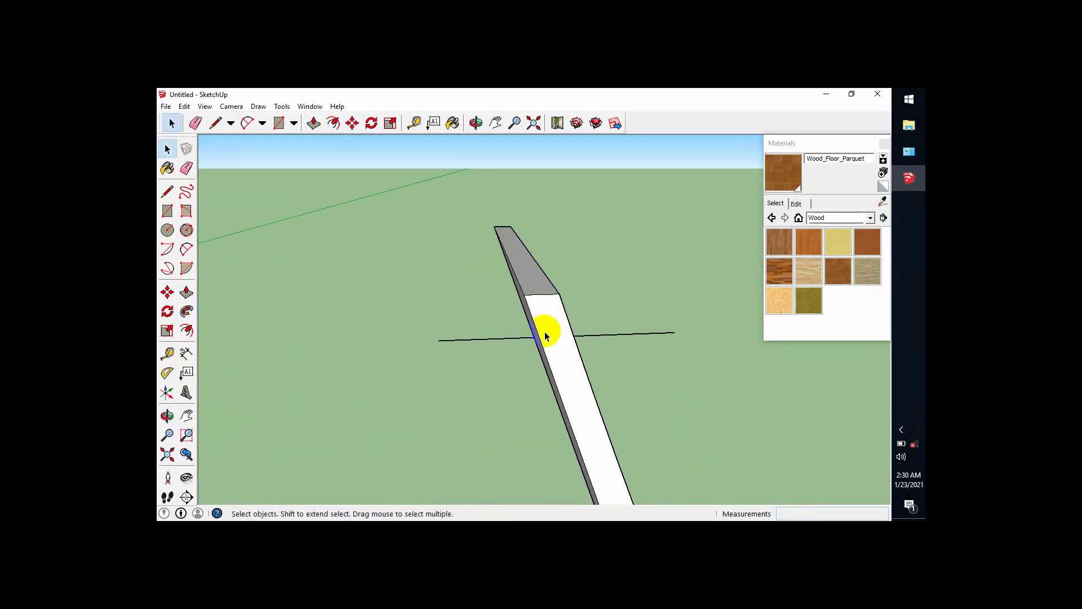
key(a)
scroll(519, 285, up, 3)
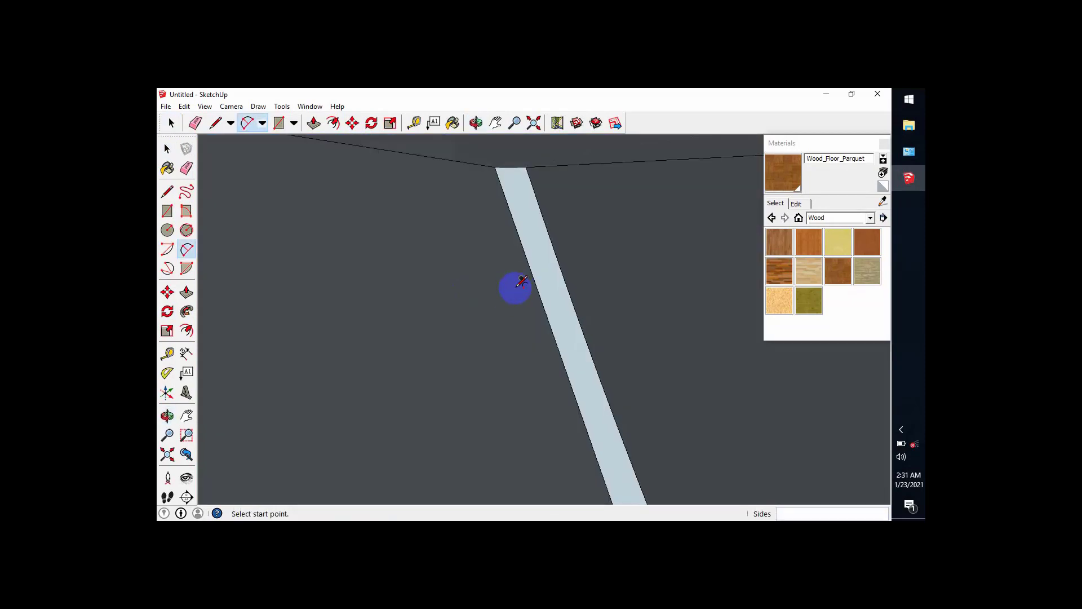
shift+middle_drag(514, 287, 516, 319)
scroll(515, 314, down, 4)
middle_drag(515, 361, 611, 420)
click(420, 378)
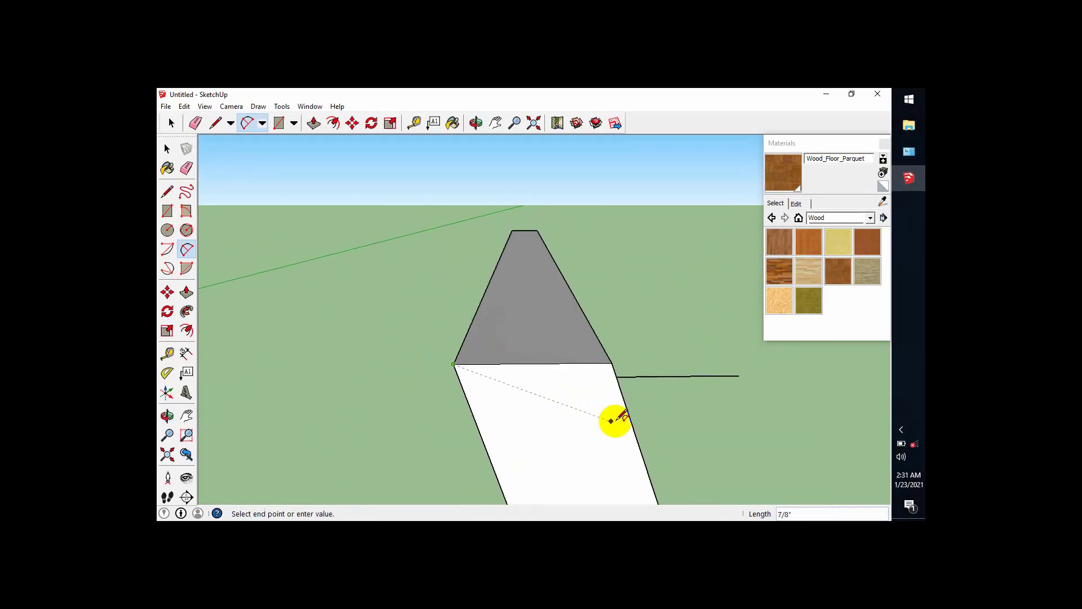
click(645, 463)
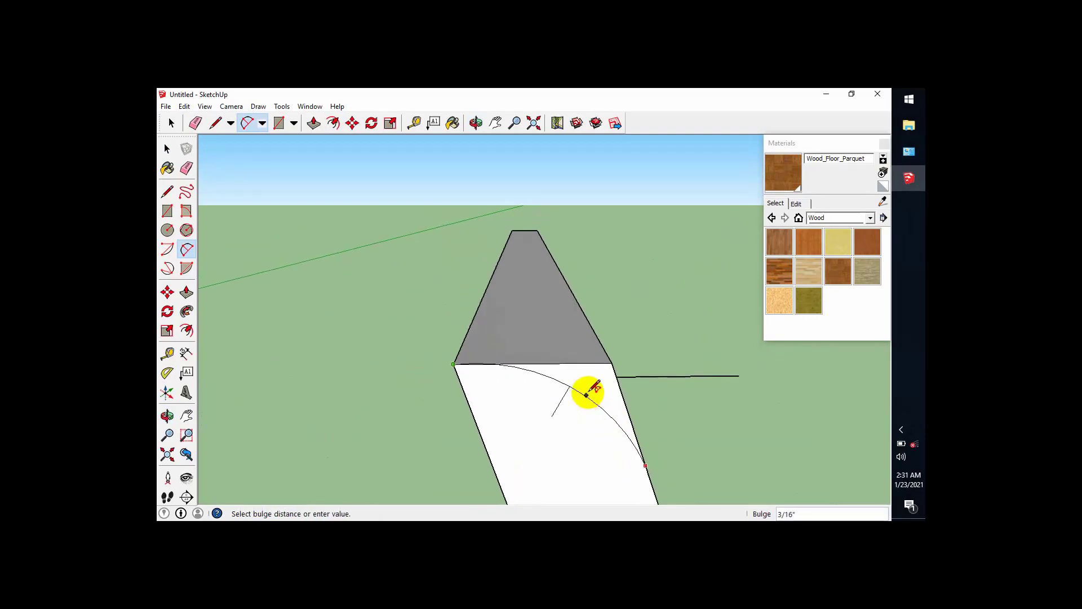
- Push the corner piece cut off by the arc back 1' 4 3/8" through the chair's width to round the backrest's upper edge
key(p)
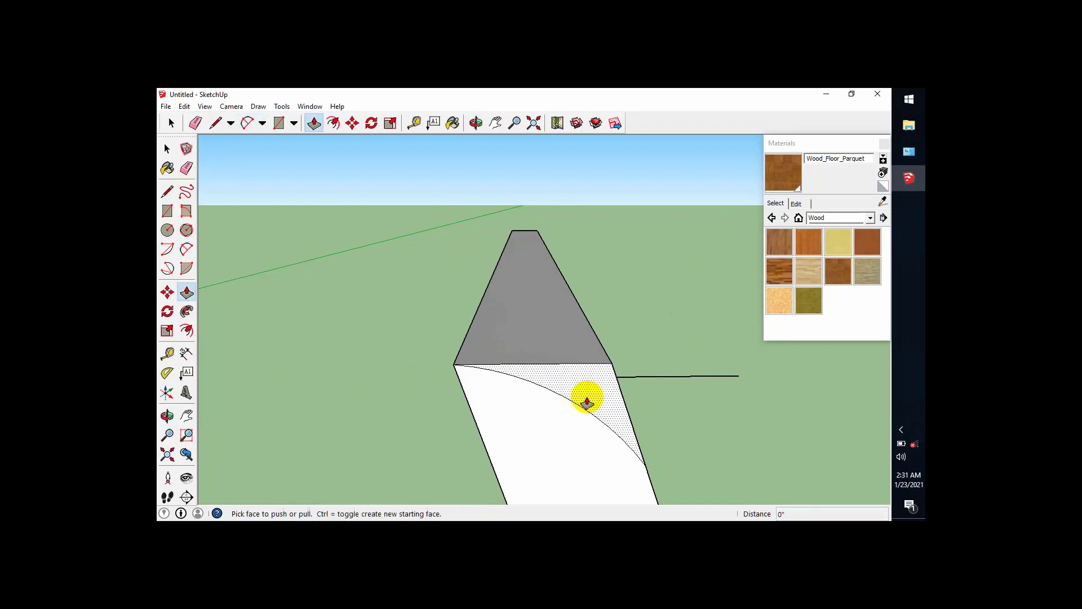
click(580, 404)
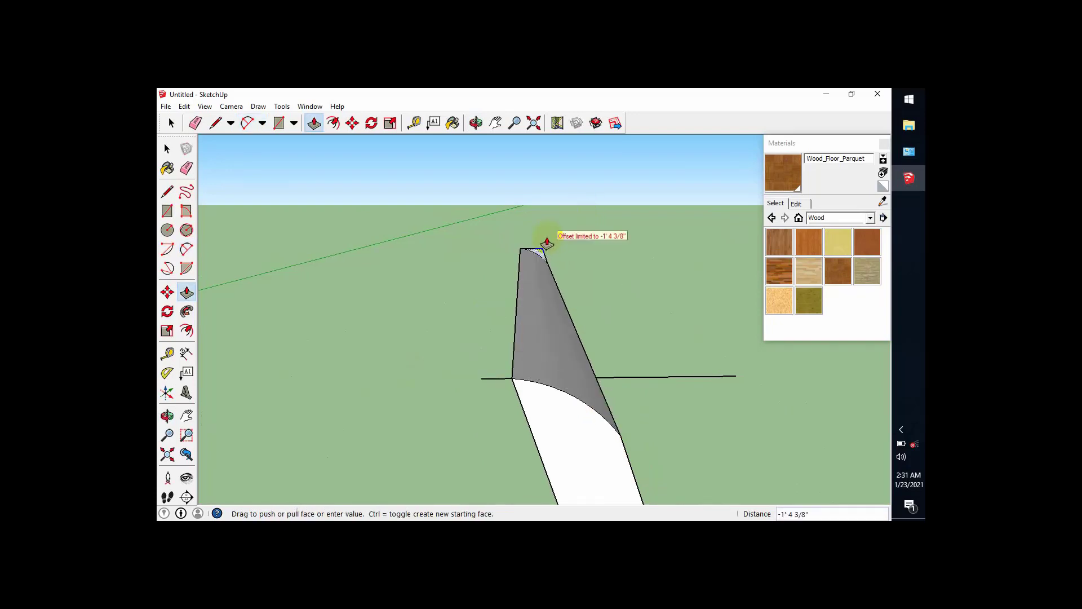
scroll(562, 248, down, 3)
scroll(558, 323, down, 2)
middle_drag(599, 372, 558, 361)
scroll(598, 394, up, 2)
middle_drag(575, 416, 611, 418)
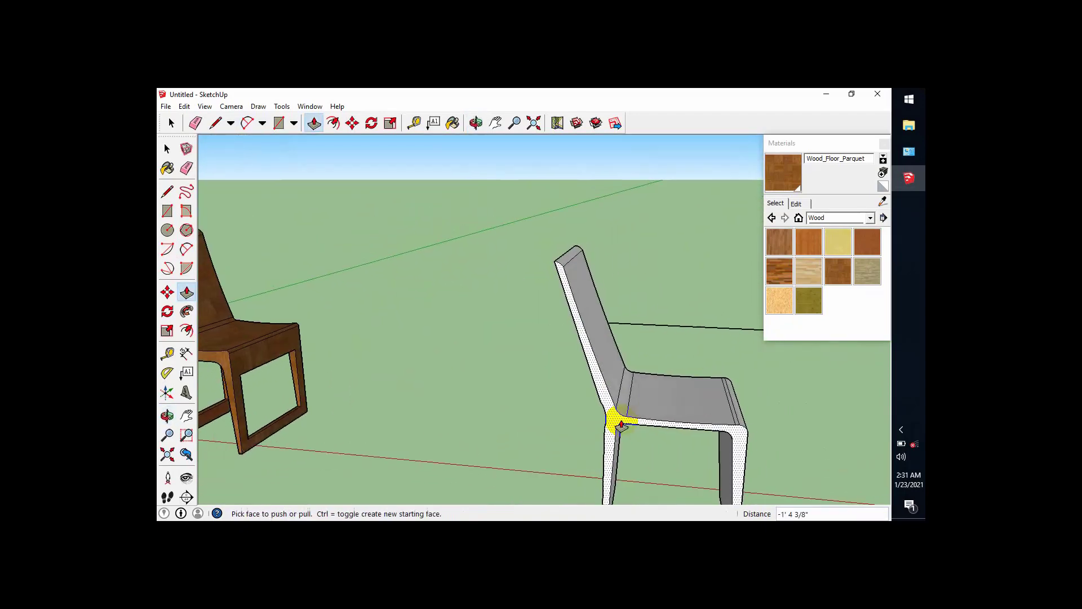
click(167, 148)
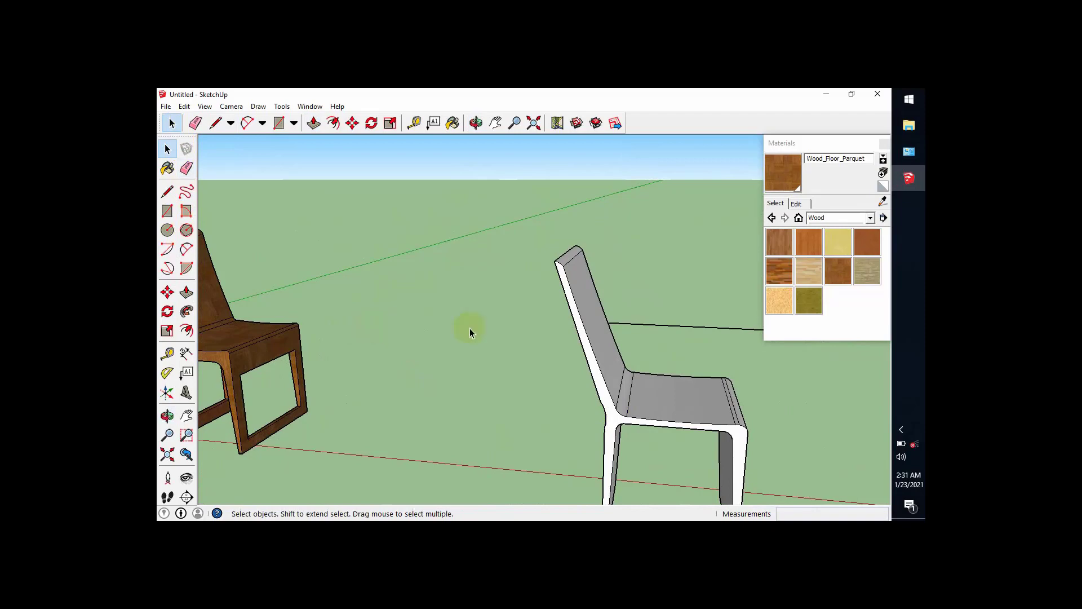
scroll(470, 329, down, 3)
middle_drag(683, 448, 490, 357)
scroll(546, 452, up, 2)
key(r)
scroll(491, 358, up, 2)
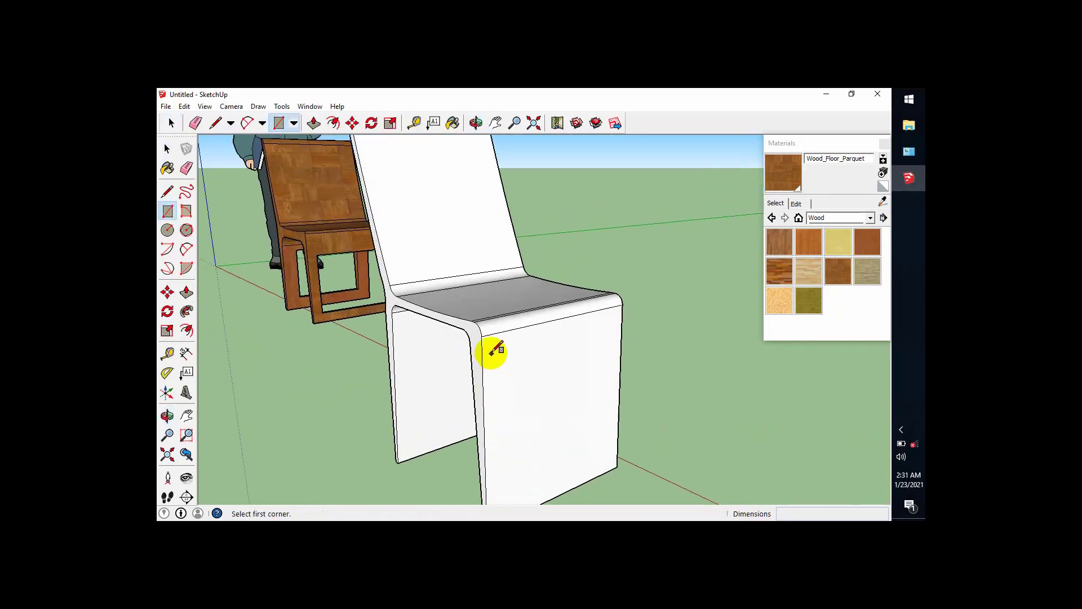
click(490, 353)
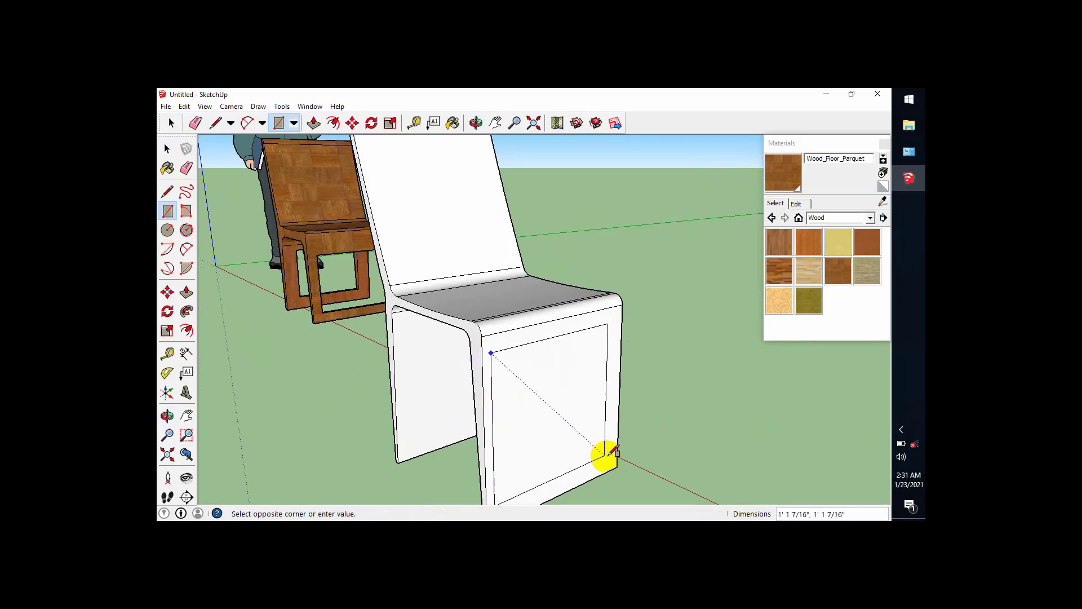
key(Escape)
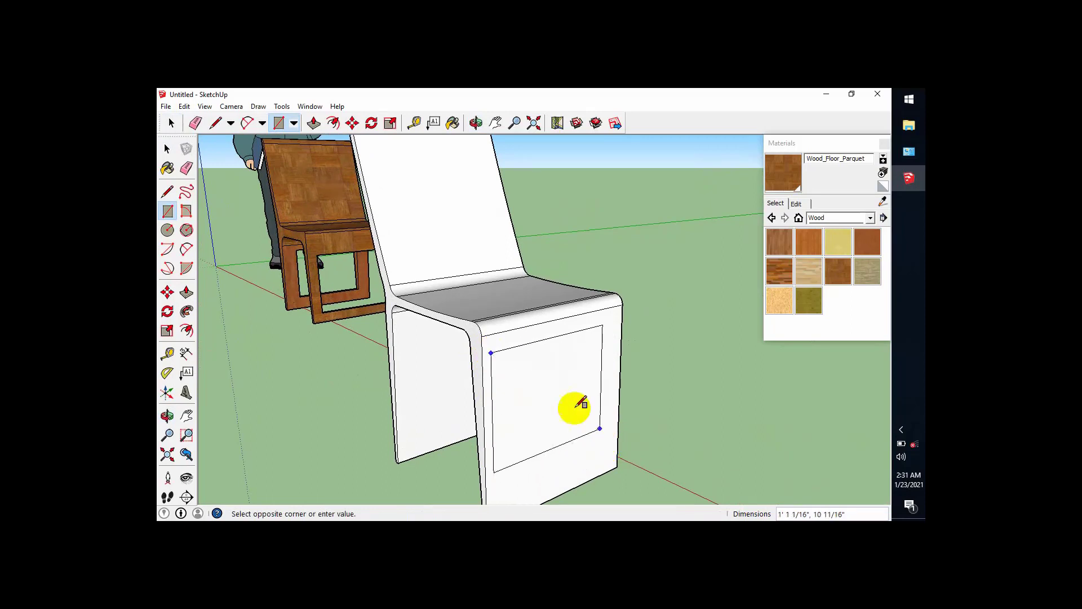
- Offset the outline of the front leg panel's outer face inward by about 15/16"
click(333, 123)
scroll(565, 354, down, 3)
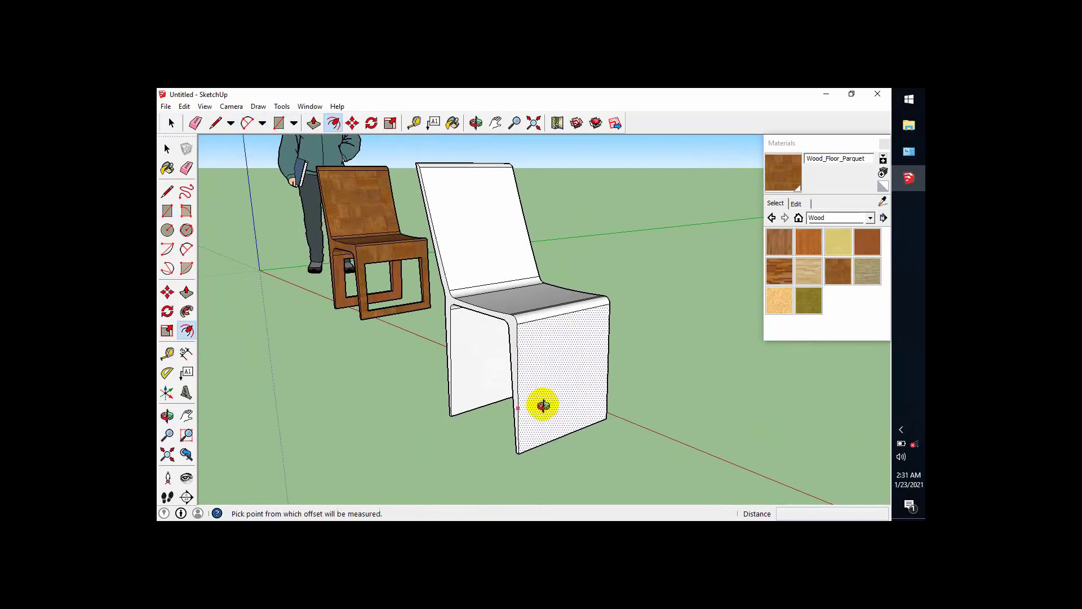
middle_drag(544, 405, 496, 402)
scroll(496, 416, up, 3)
click(480, 423)
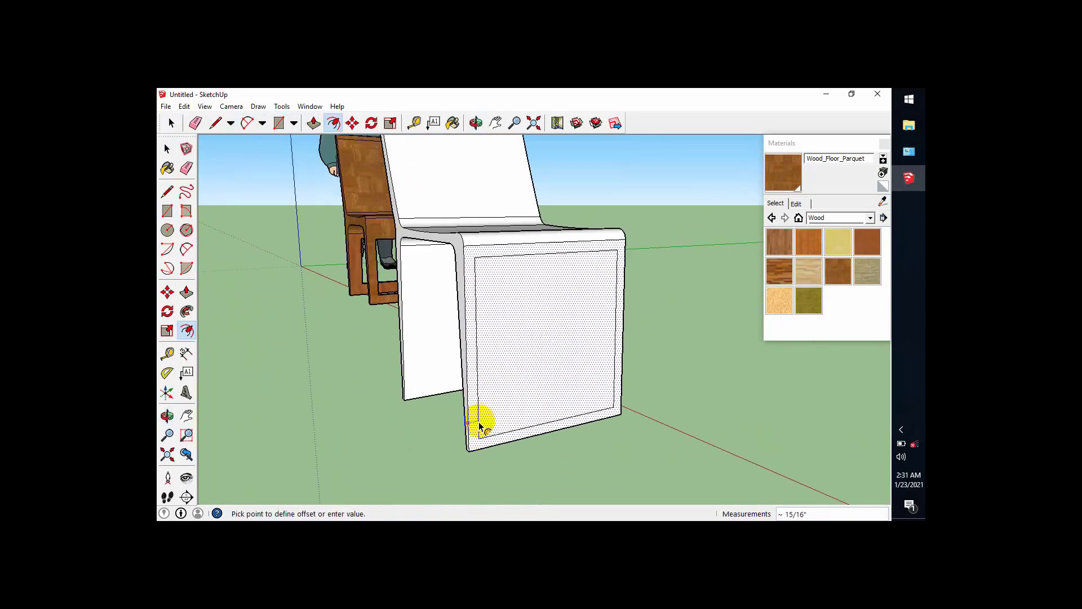
click(479, 423)
- Erase the lower edge of the offset outline on the front leg panel
middle_drag(479, 424, 584, 381)
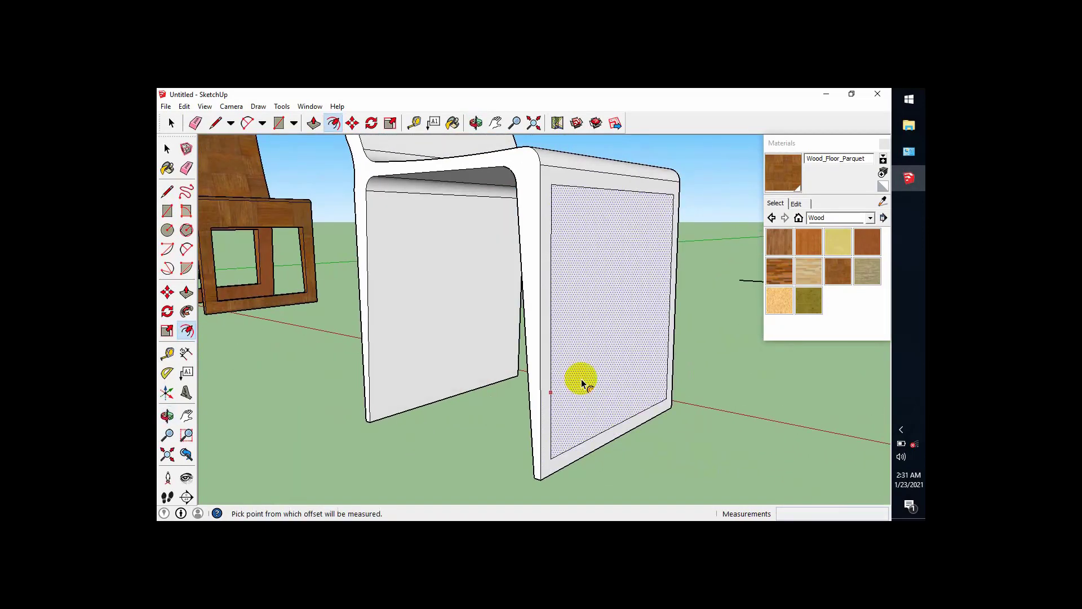
scroll(585, 382, down, 2)
scroll(644, 304, up, 2)
scroll(622, 323, down, 1)
middle_drag(622, 324, 490, 432)
scroll(490, 432, up, 2)
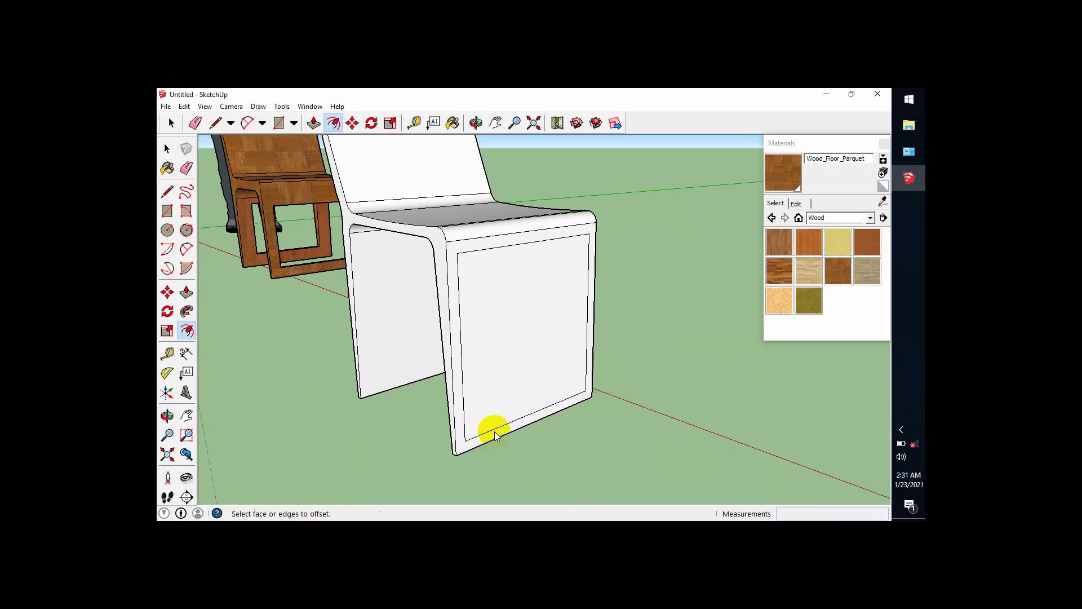
click(172, 123)
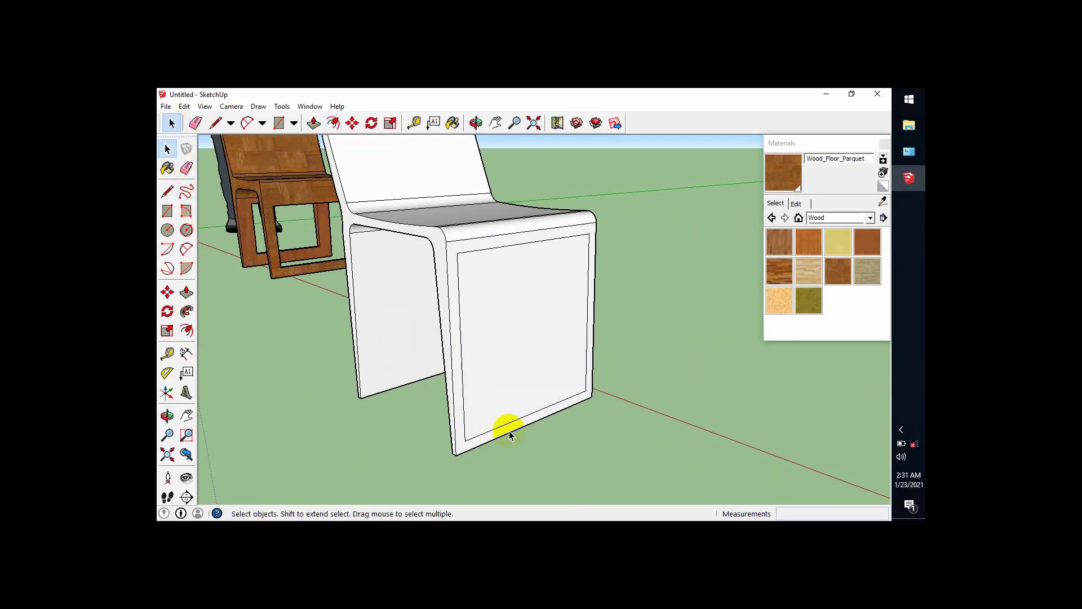
key(e)
click(511, 421)
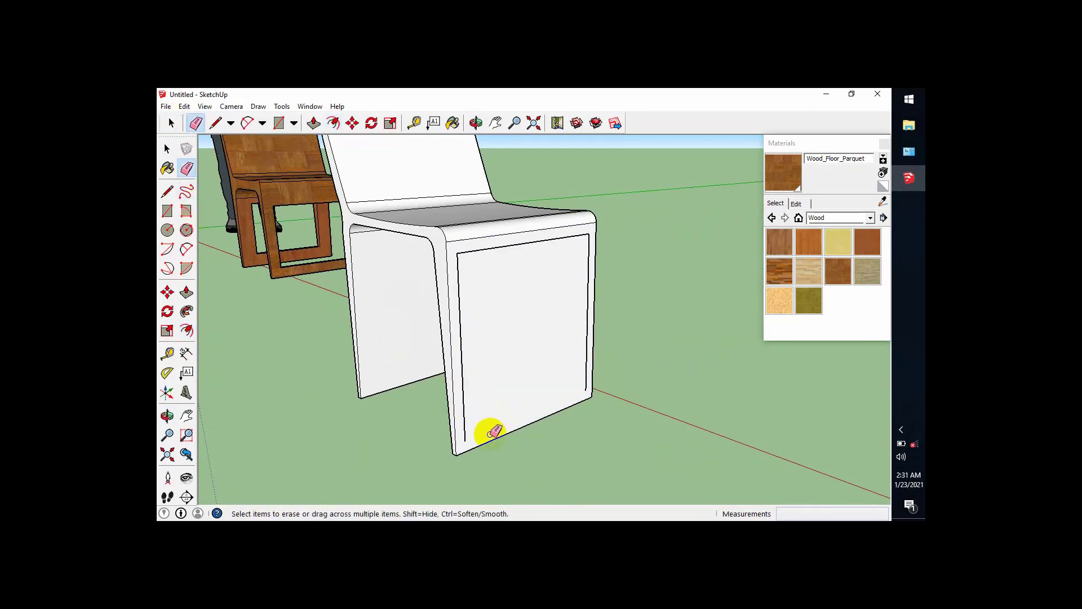
- Draw lines extending both vertical offset edges down to the lower edge of the front leg panel
middle_drag(488, 430, 466, 430)
key(l)
scroll(459, 433, up, 2)
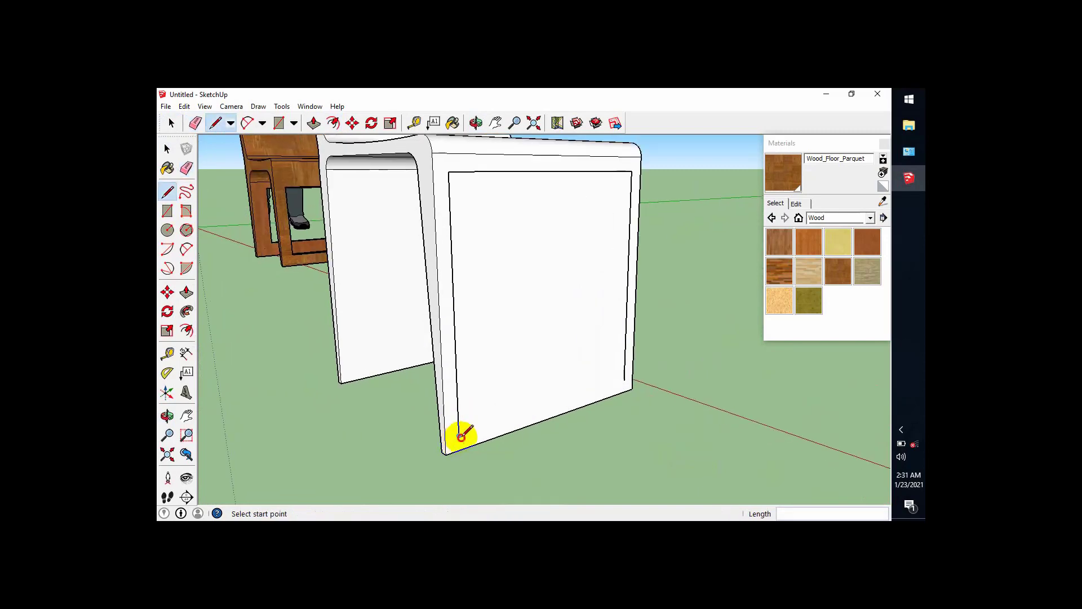
click(630, 389)
key(space)
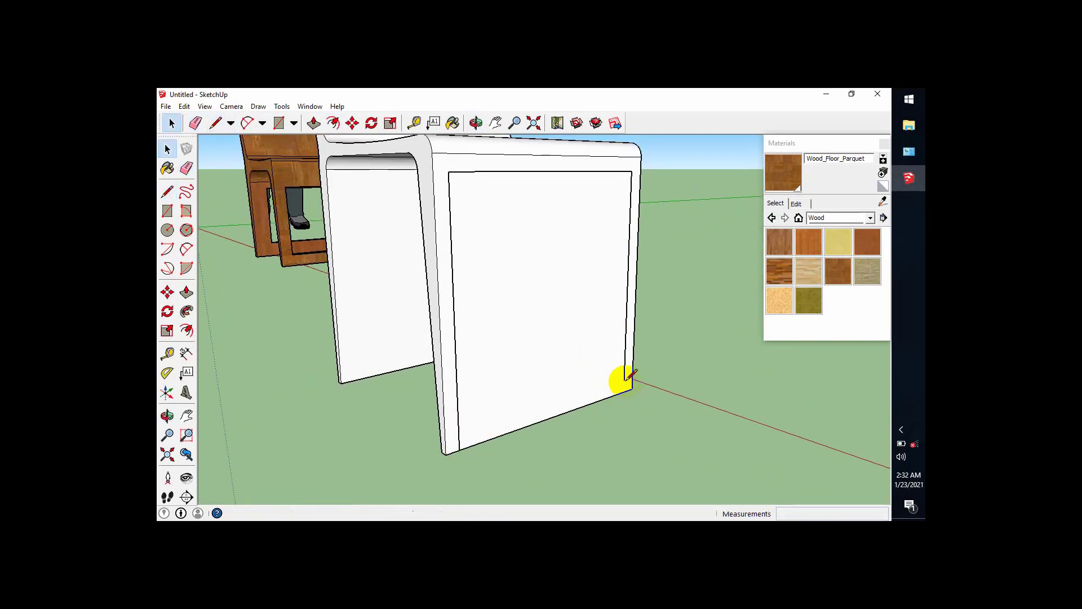
key(l)
click(624, 381)
click(623, 390)
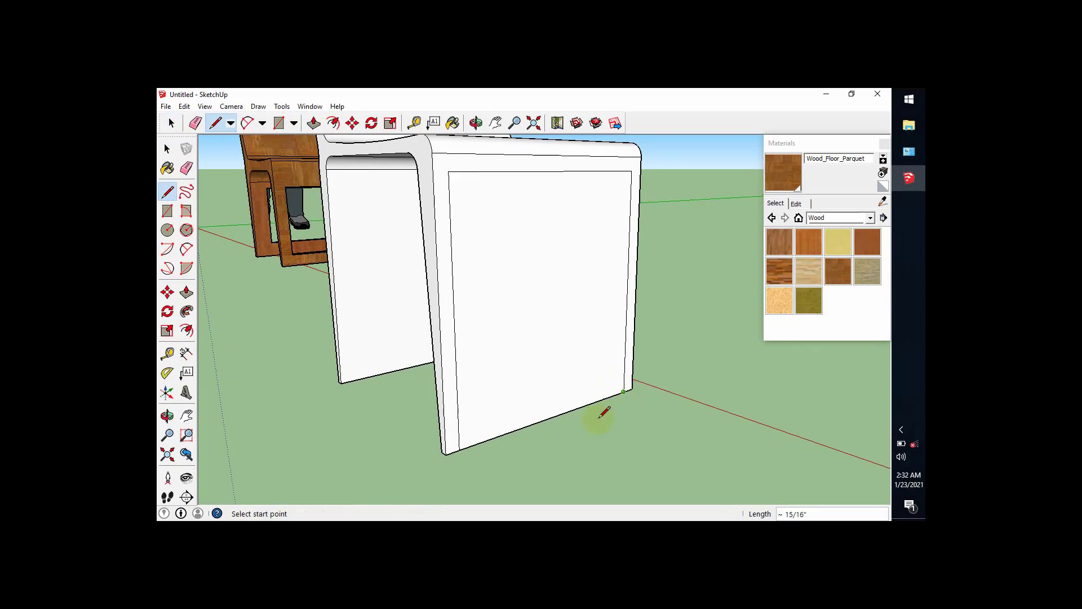
scroll(573, 435, down, 5)
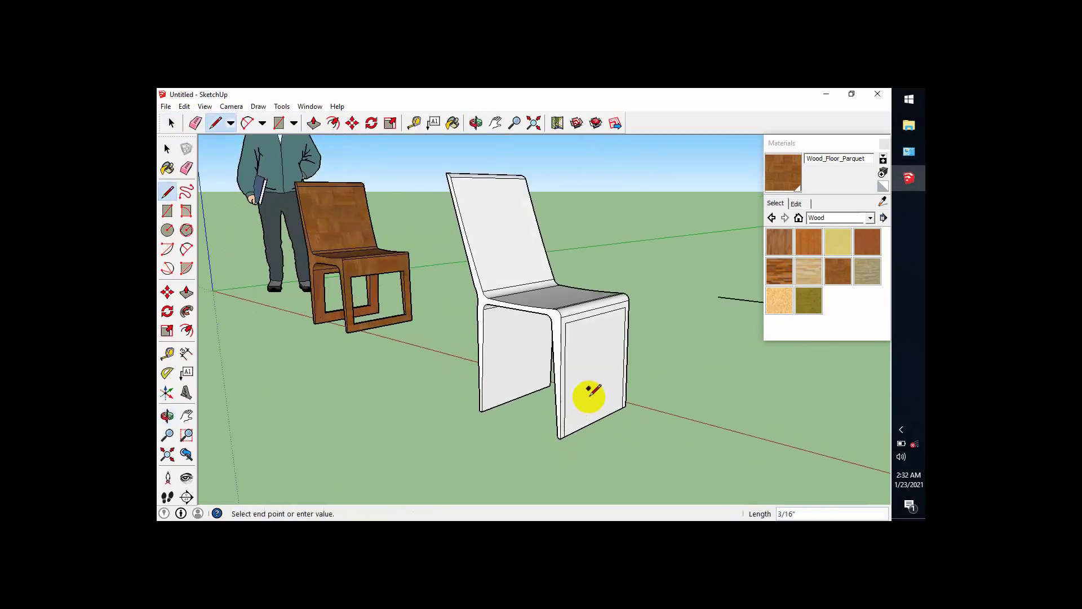
- Copy the inner face of the front leg panel about 1' 10 1/8" out in front of the chair
key(space)
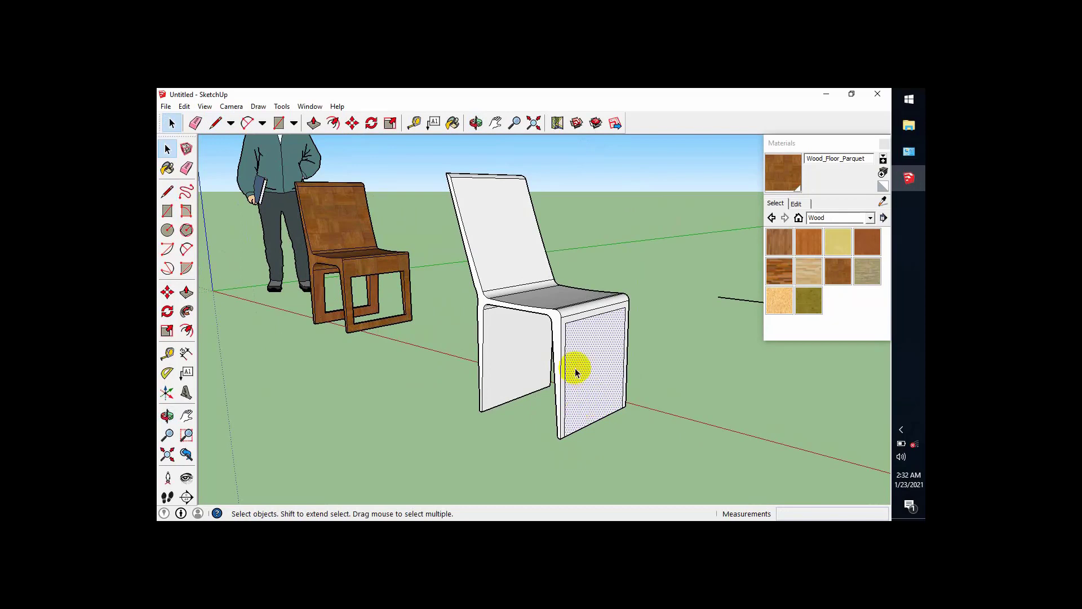
scroll(575, 367, down, 3)
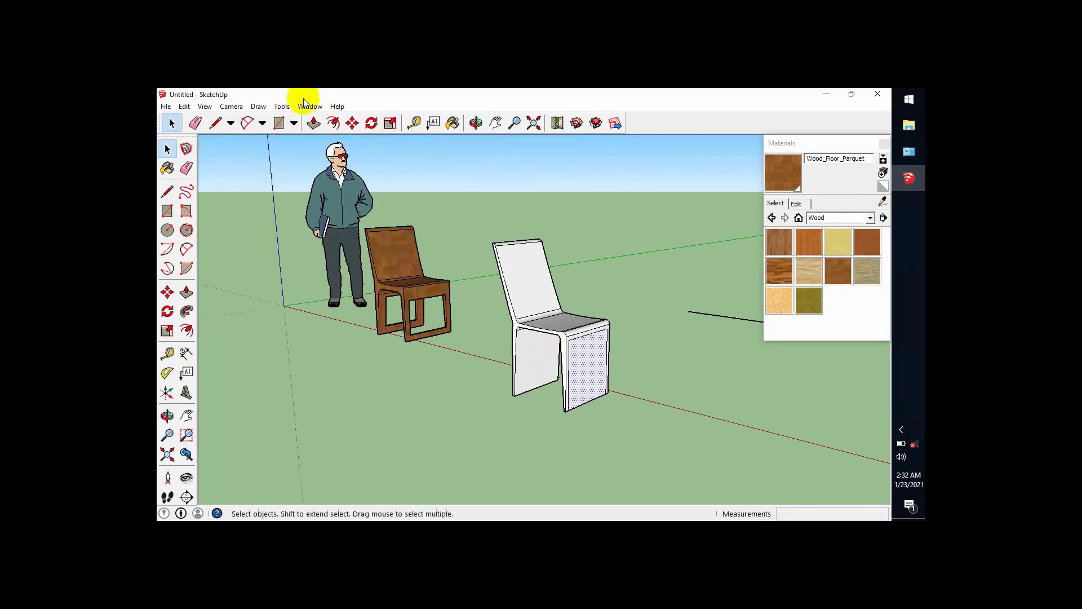
click(351, 123)
scroll(569, 411, up, 5)
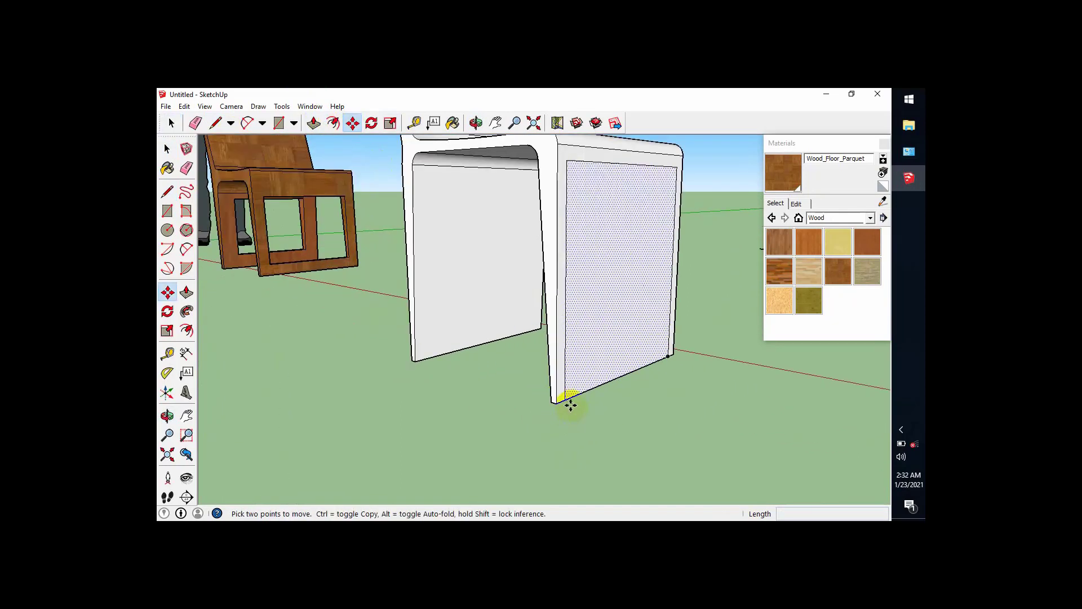
click(570, 403)
key(ctrl)
scroll(447, 341, down, 4)
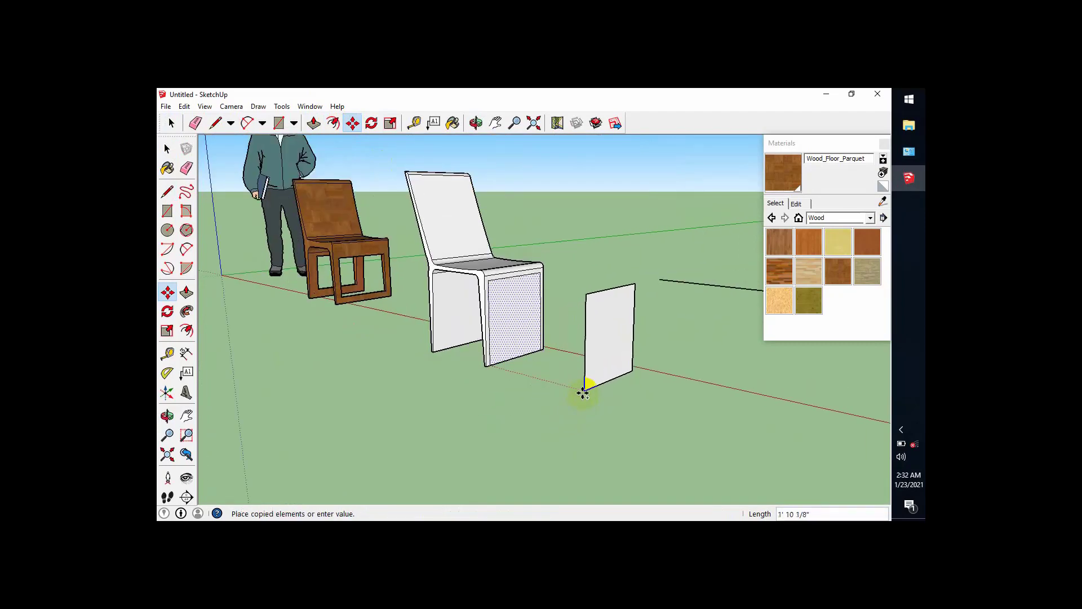
click(583, 391)
- Extrude the copied face into a box about 2' 3/16" deep with Push/Pull
middle_drag(546, 403, 356, 277)
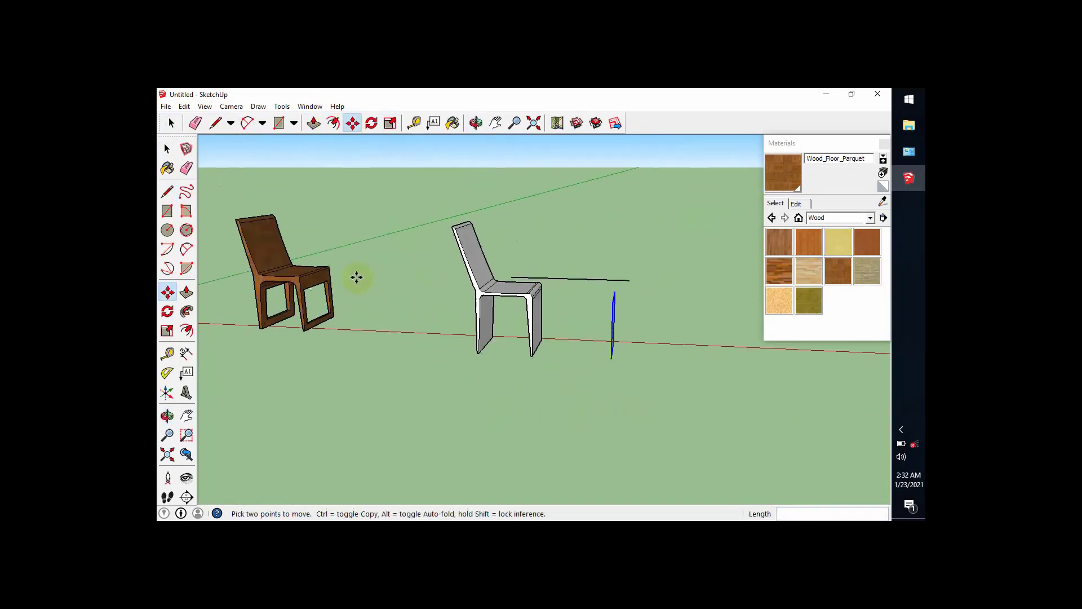
click(171, 122)
middle_drag(513, 428, 575, 384)
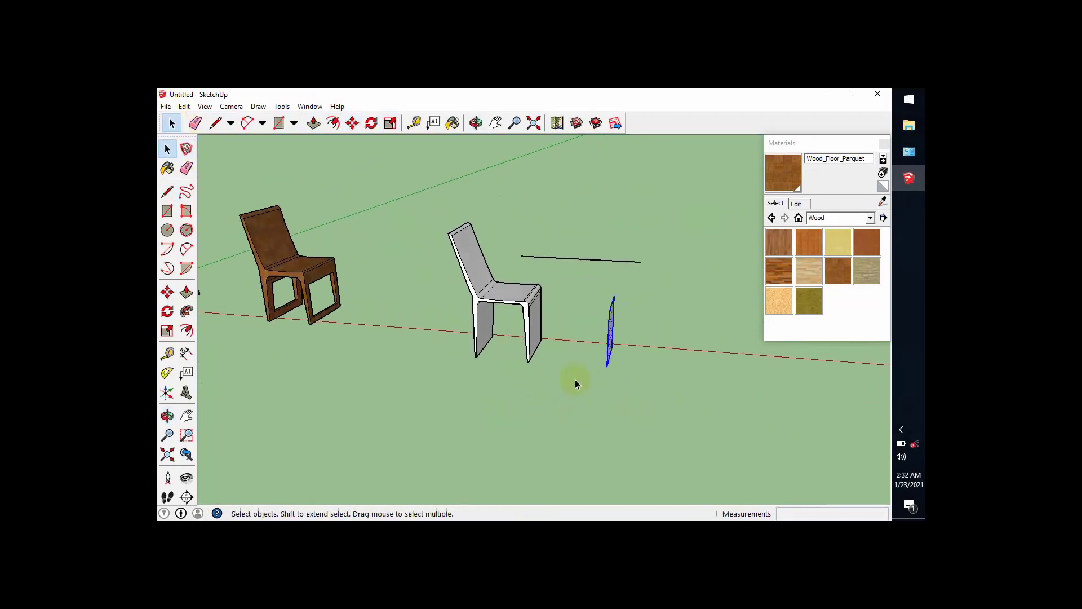
click(321, 123)
scroll(599, 327, up, 3)
middle_drag(620, 328, 589, 330)
click(618, 345)
scroll(519, 336, down, 3)
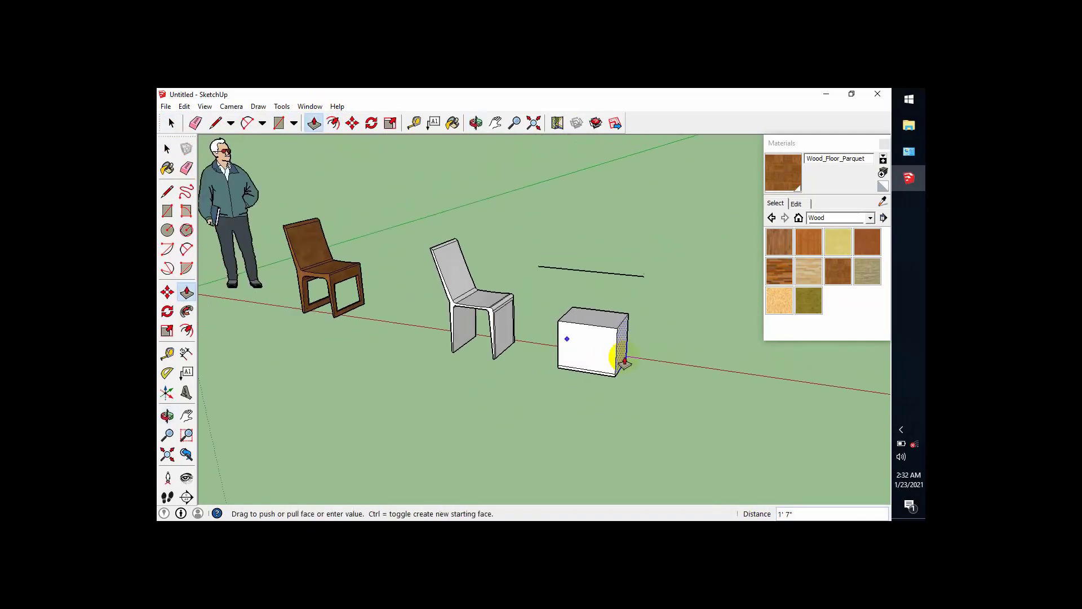
click(636, 368)
middle_drag(565, 394, 593, 396)
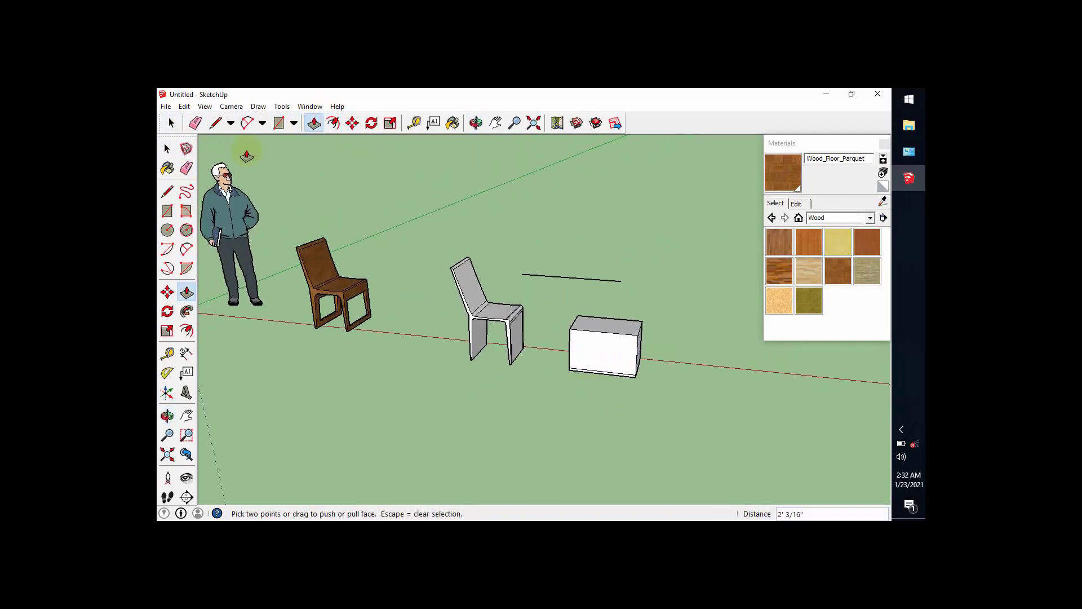
- Erase the stray line running along the lower part of the box's side face
click(169, 121)
scroll(601, 370, up, 3)
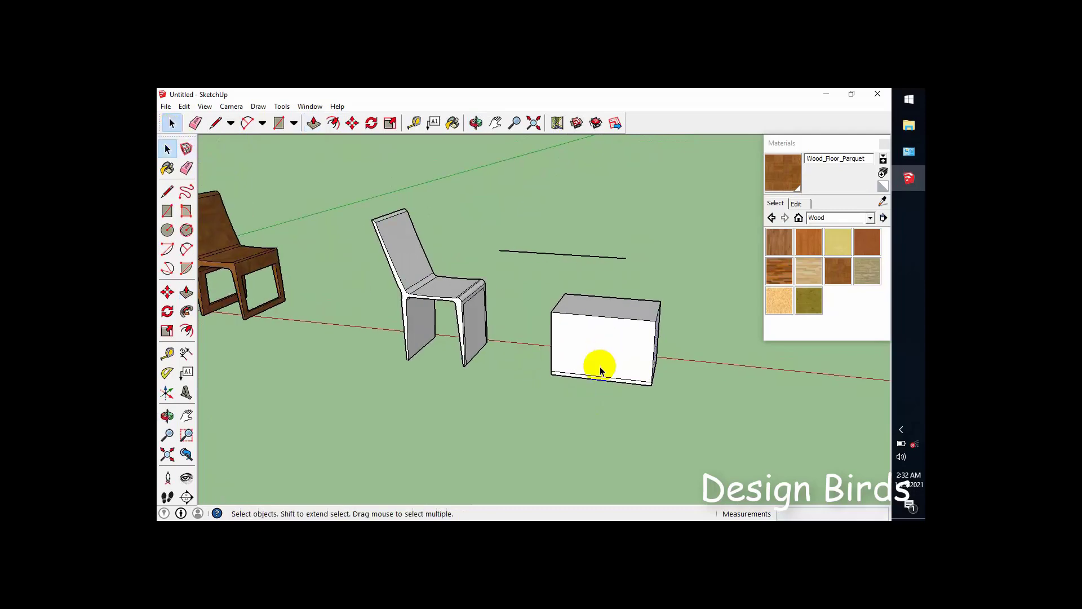
scroll(601, 370, up, 2)
key(e)
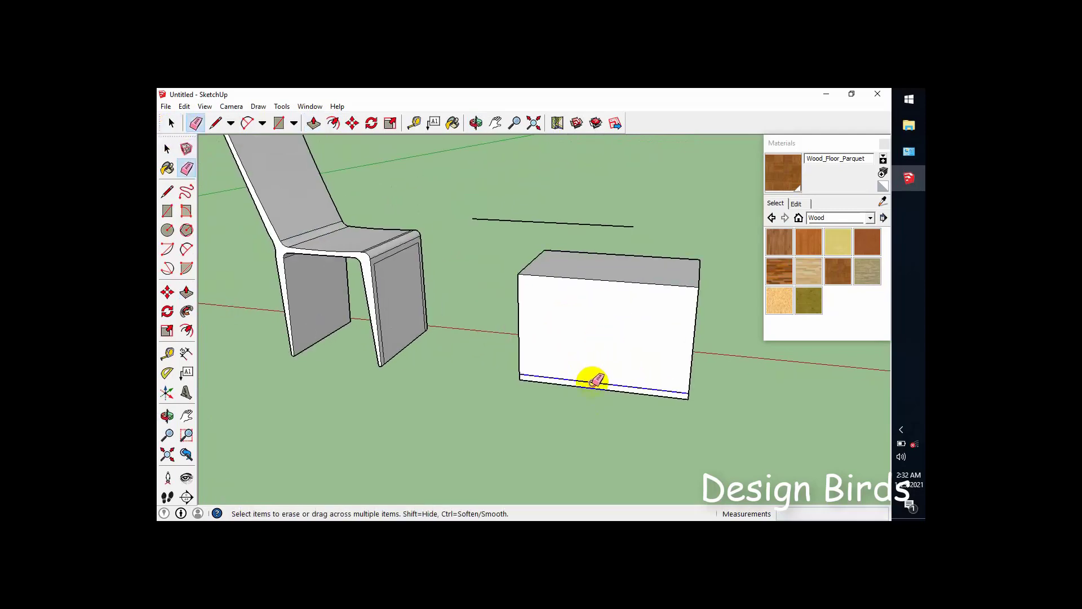
scroll(594, 380, down, 3)
- Group all the faces and edges of the box in front of the chair
middle_drag(512, 357, 447, 314)
scroll(345, 355, up, 1)
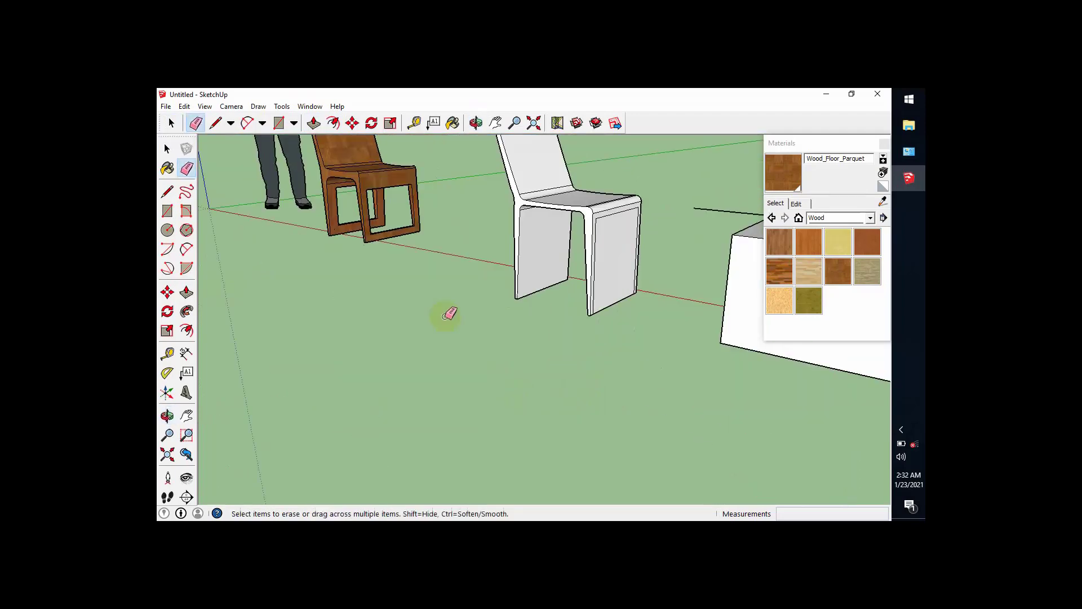
scroll(446, 314, down, 2)
click(171, 123)
middle_drag(485, 430, 650, 334)
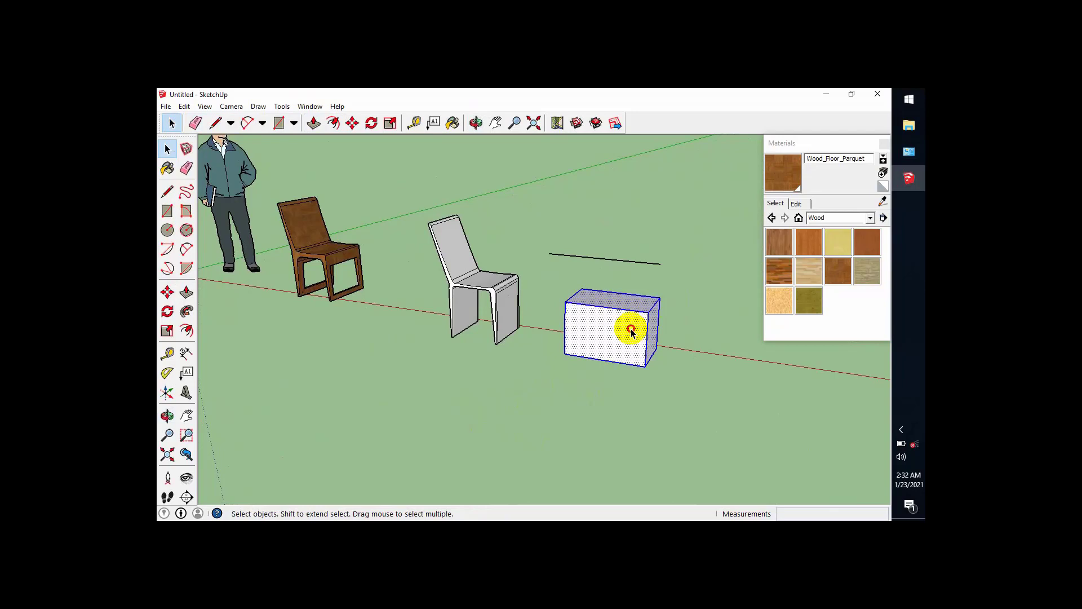
right_click(631, 333)
click(653, 427)
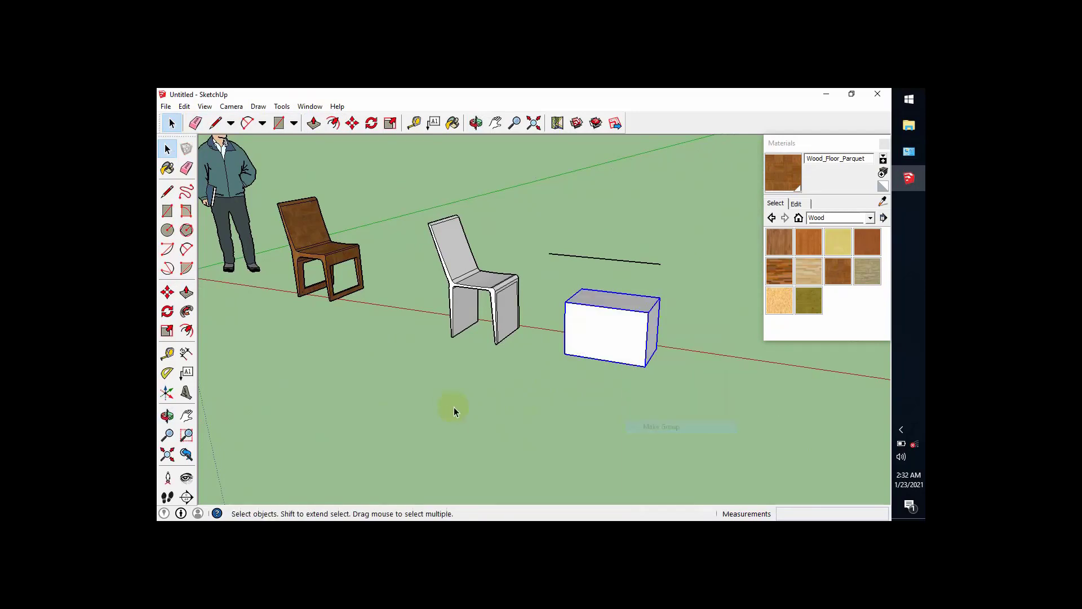
- Move the box group along the red axis until it passes through both leg panels and sticks out in front and behind
scroll(621, 364, up, 4)
key(m)
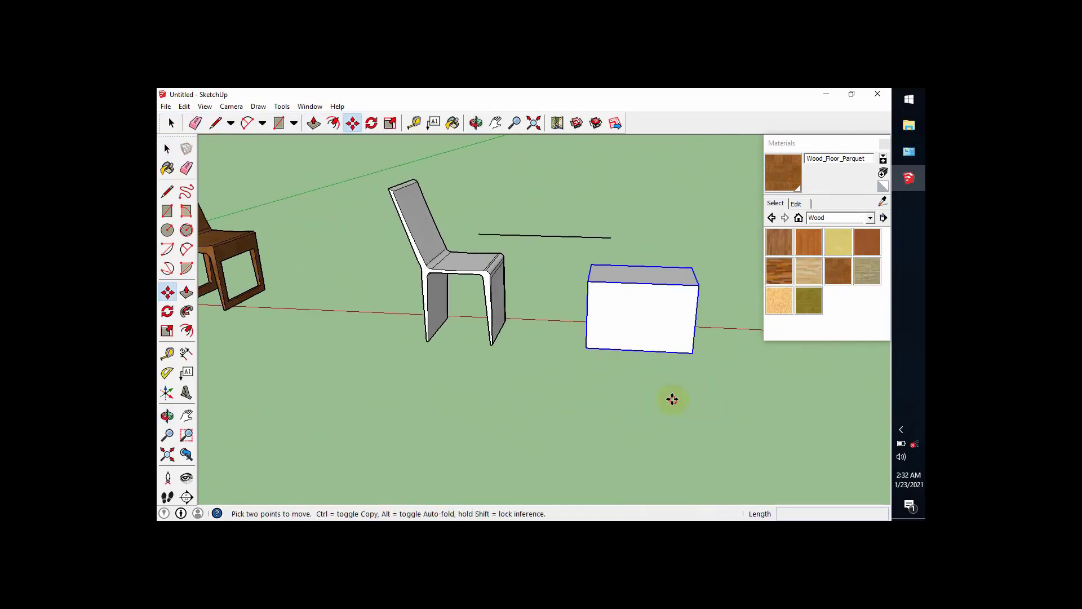
click(672, 399)
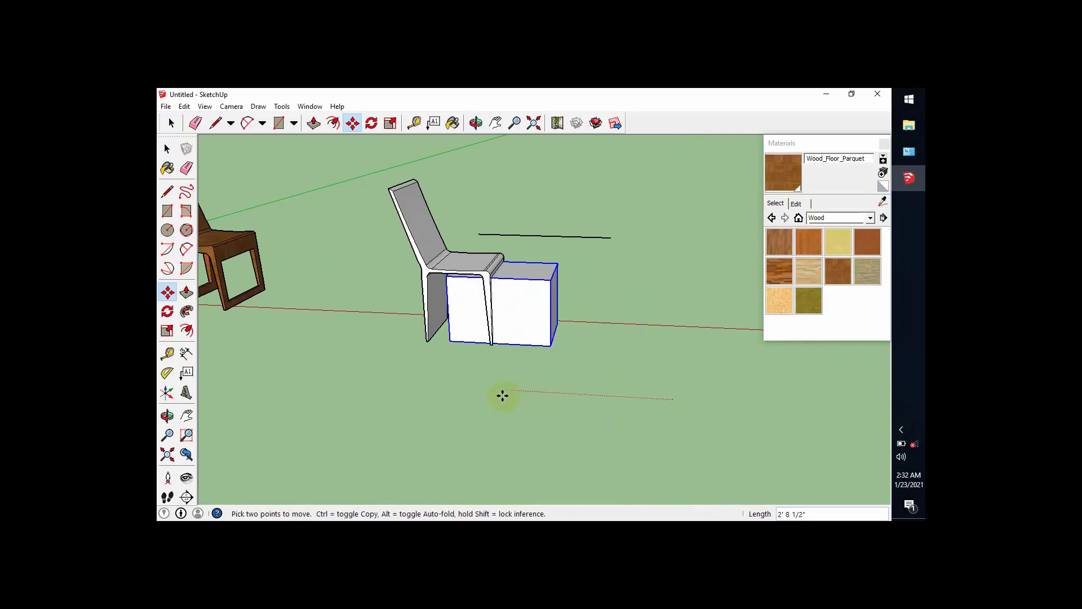
click(467, 383)
scroll(427, 304, up, 1)
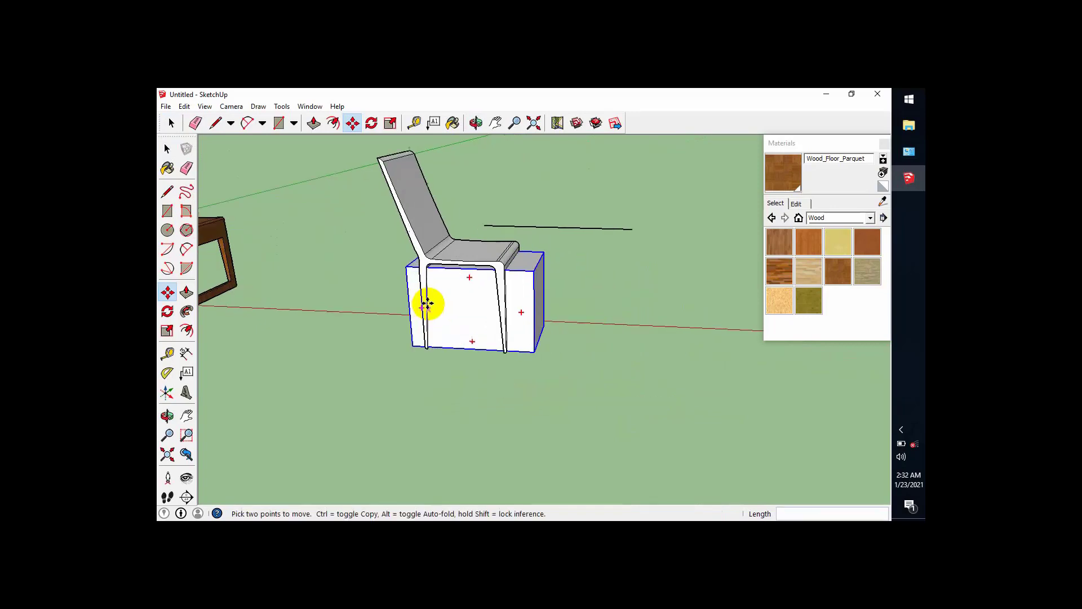
scroll(428, 305, up, 2)
middle_drag(483, 307, 565, 306)
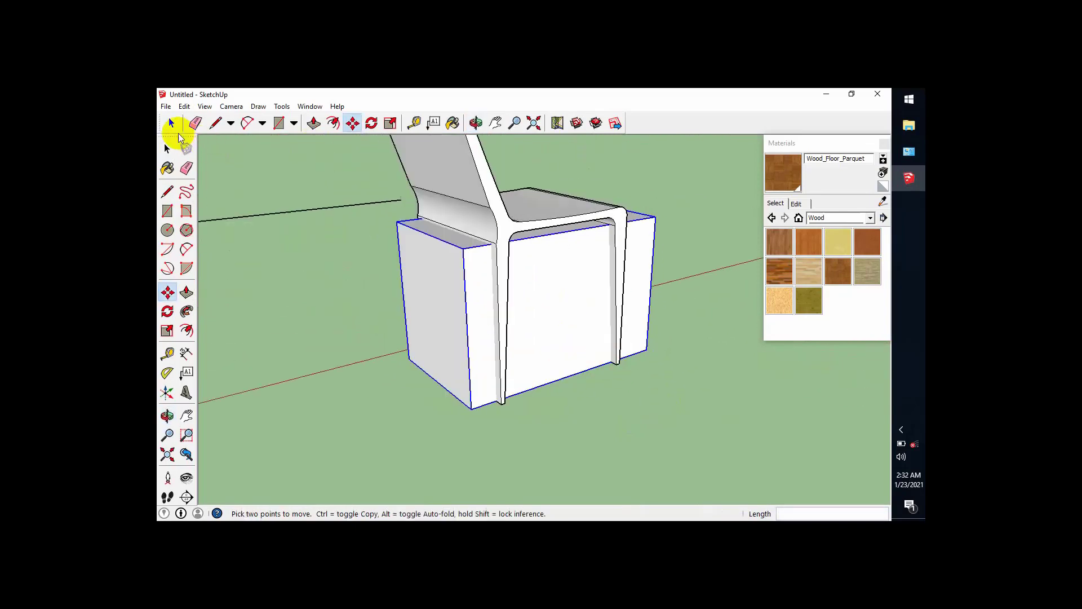
- Intersect the faces of the box group with the model
click(171, 122)
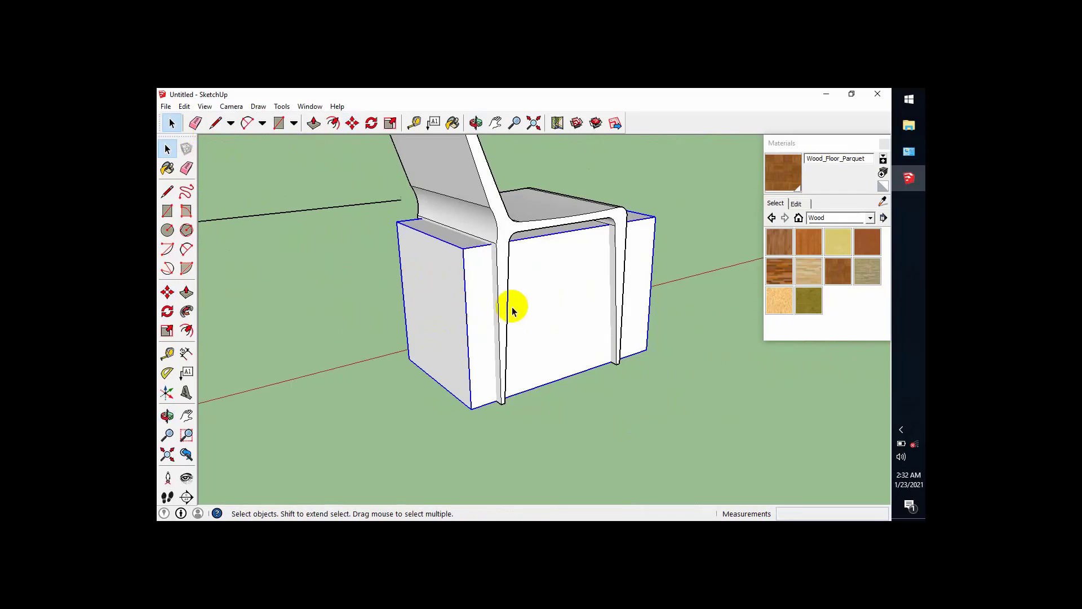
right_click(545, 292)
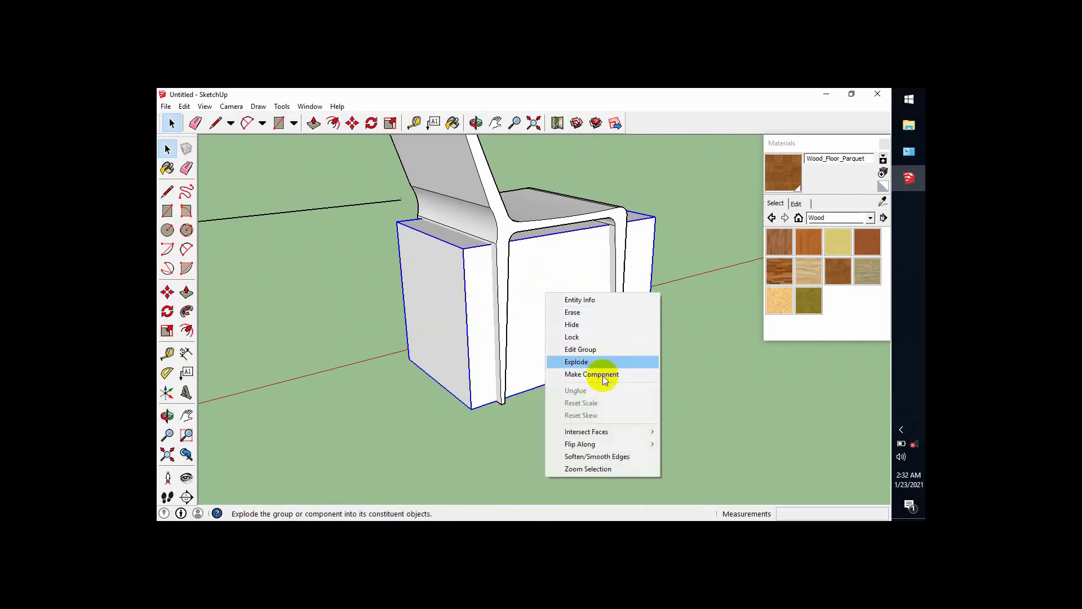
mouse_move(594, 434)
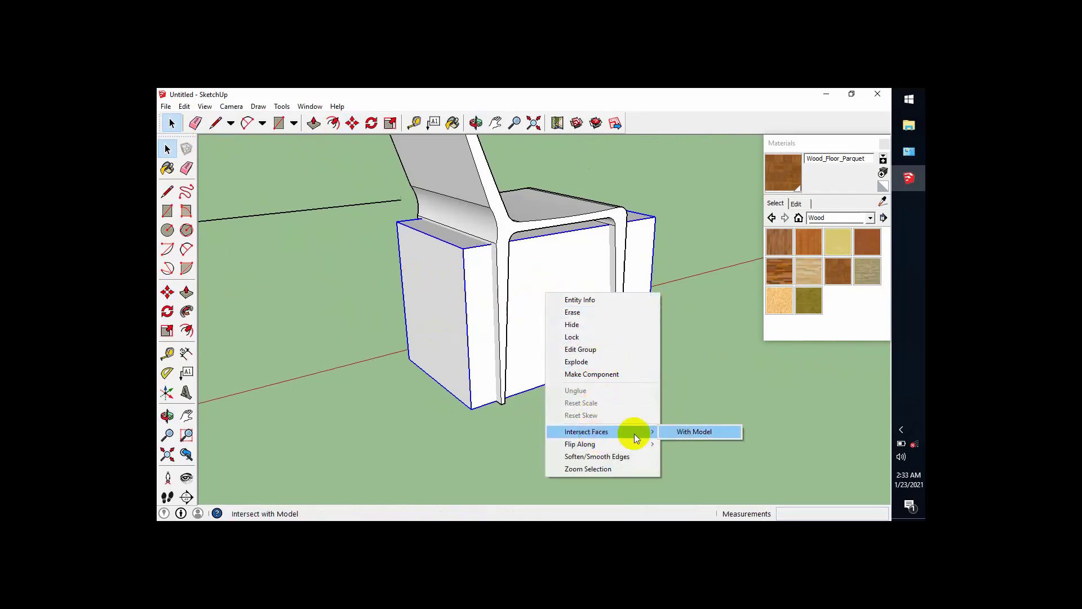
click(683, 431)
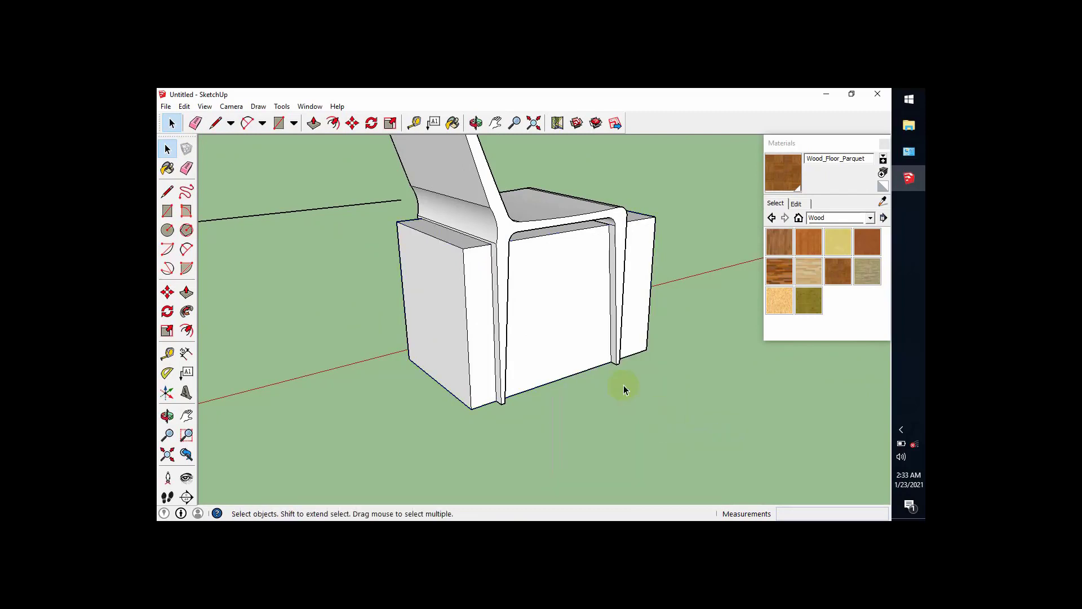
middle_drag(624, 385, 623, 316)
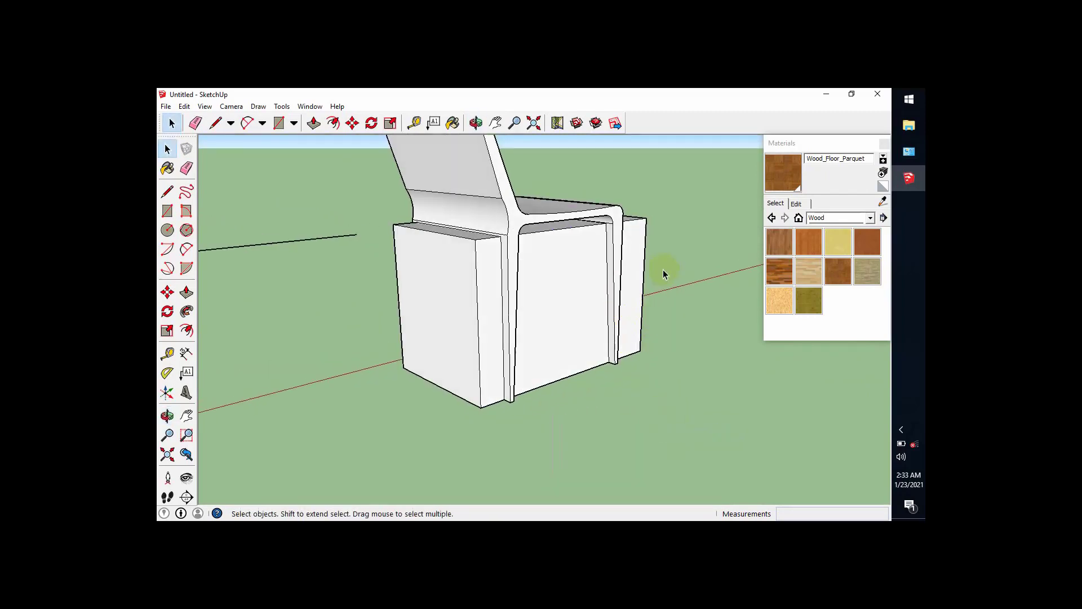
middle_drag(580, 280, 608, 236)
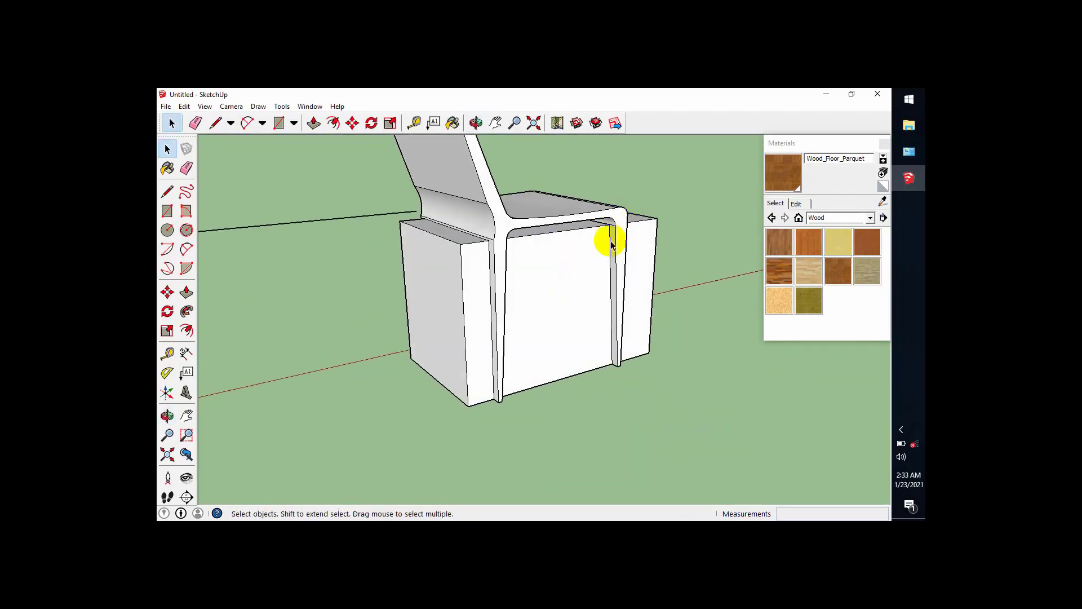
middle_drag(530, 263, 531, 295)
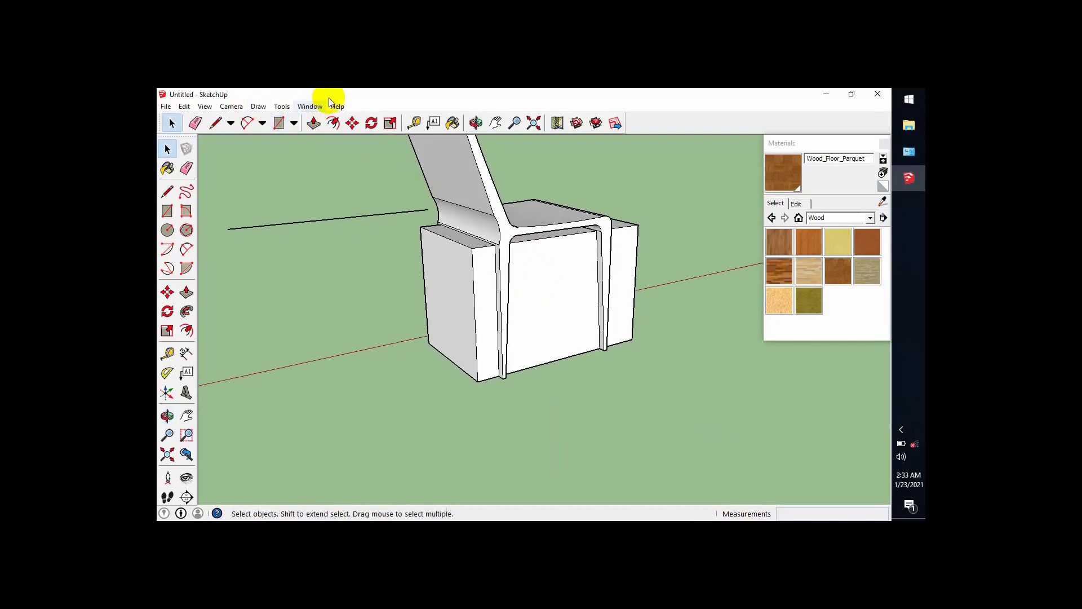
- Try to erase the whole box group running through the chair's leg panels
click(195, 123)
mouse_move(266, 203)
middle_down()
mouse_move(420, 340)
mouse_move(455, 242)
middle_up()
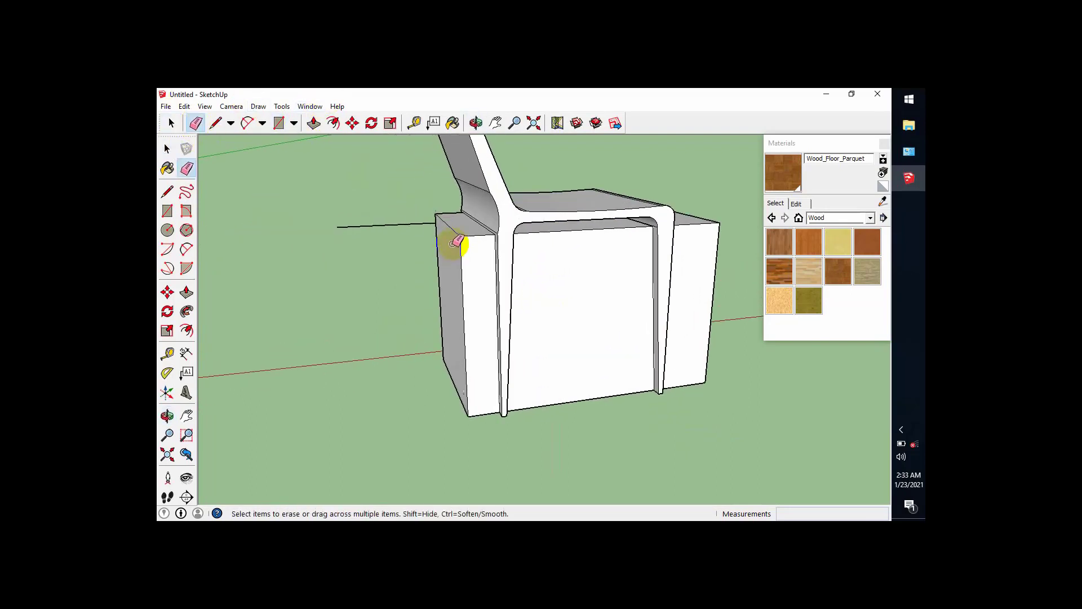
click(459, 236)
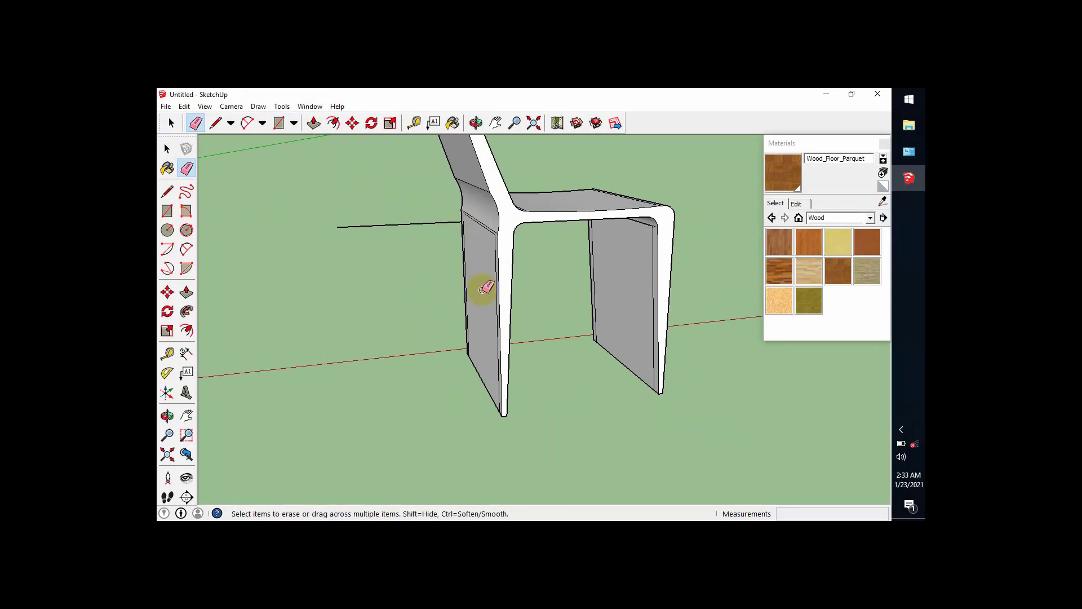
mouse_move(483, 289)
middle_down()
mouse_move(669, 273)
mouse_move(585, 333)
mouse_move(382, 297)
mouse_move(212, 285)
mouse_move(355, 326)
mouse_move(414, 385)
middle_up()
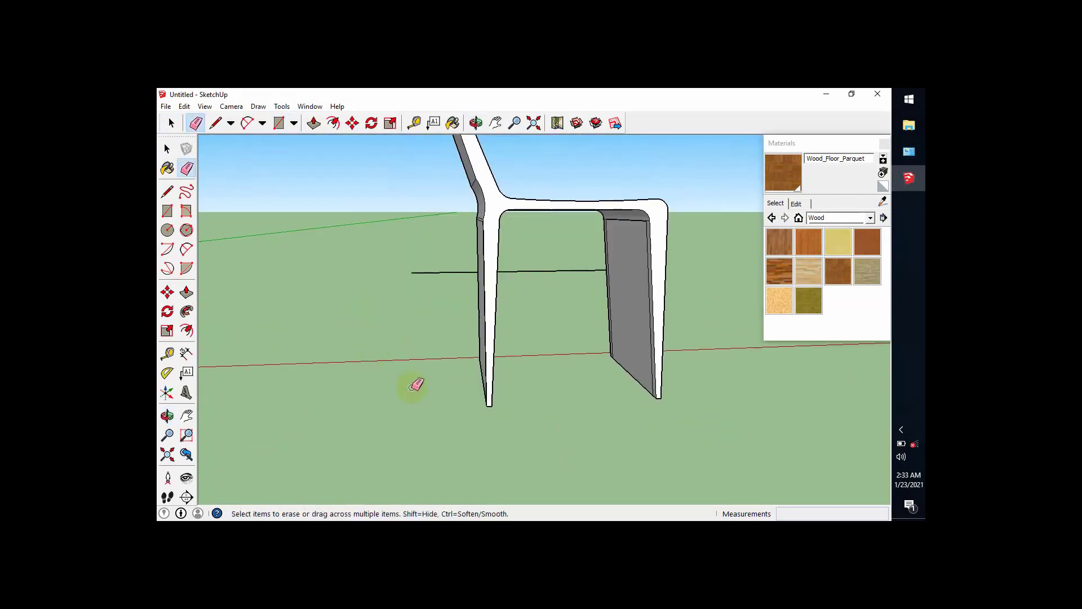
key(ctrl+z)
- Explode the box group into loose geometry and clear the selection
middle_drag(425, 345, 330, 215)
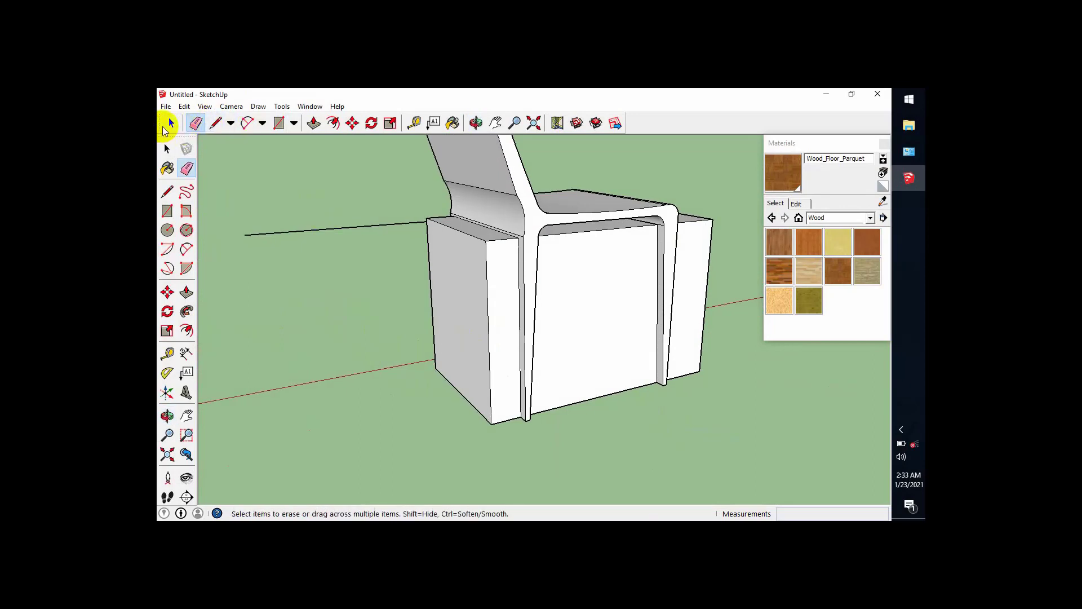
click(170, 123)
right_click(580, 308)
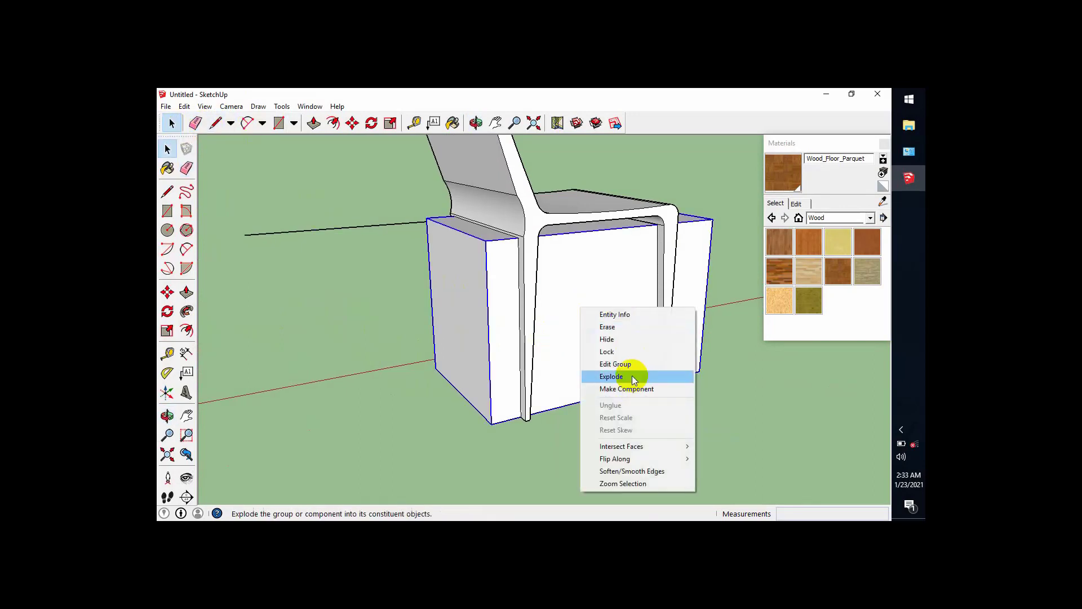
click(632, 375)
middle_drag(566, 345, 507, 317)
click(410, 406)
- Delete the loose line floating behind the chair
middle_drag(701, 315, 597, 206)
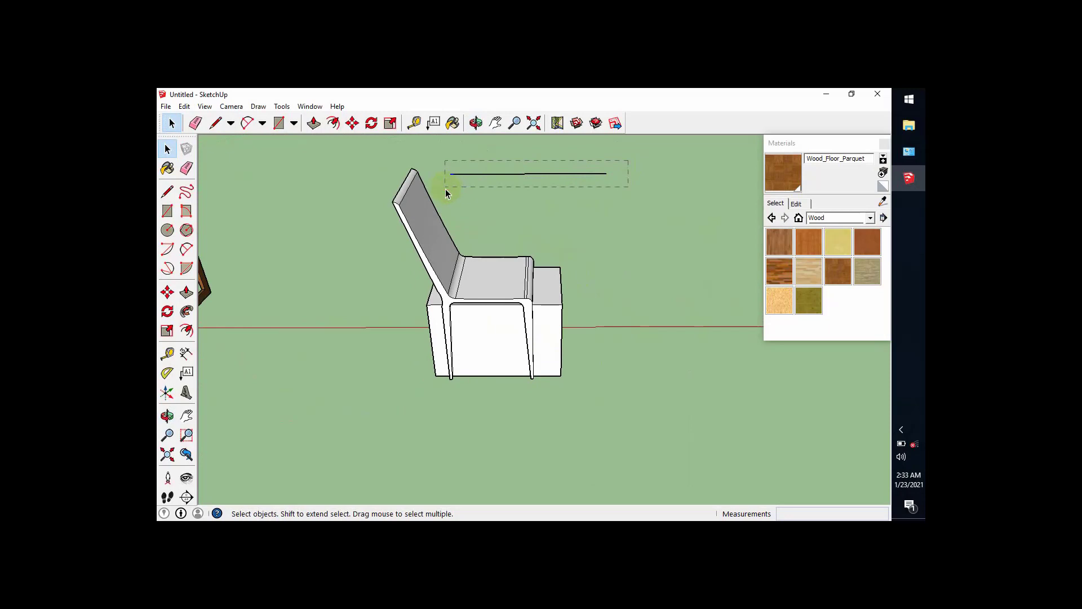
drag(445, 188, 446, 189)
key(e)
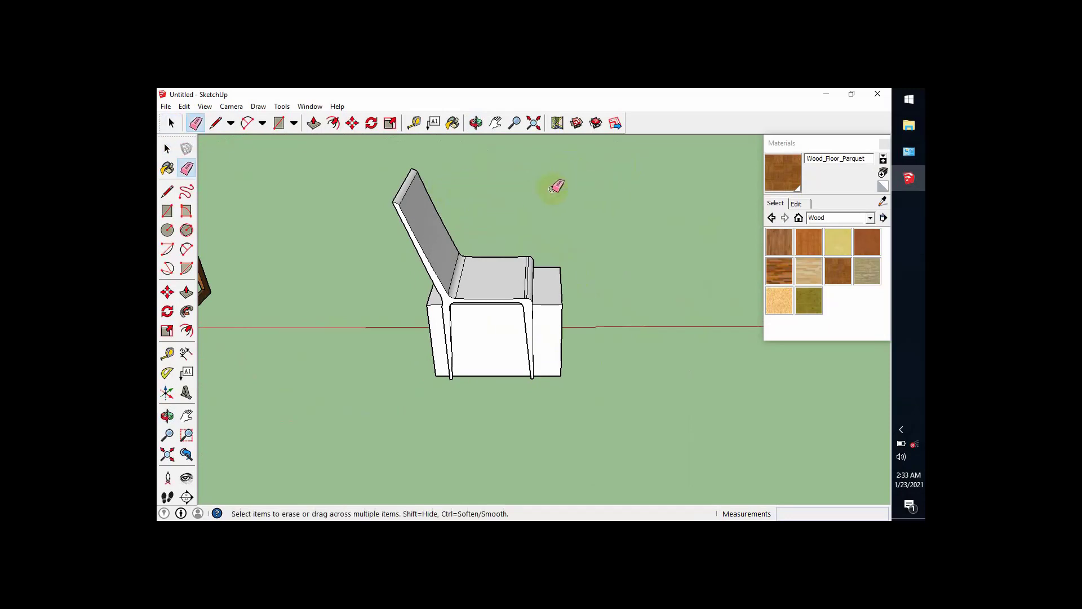
- Erase the box edges that project in front of the front leg panel
scroll(553, 305, up, 3)
click(554, 305)
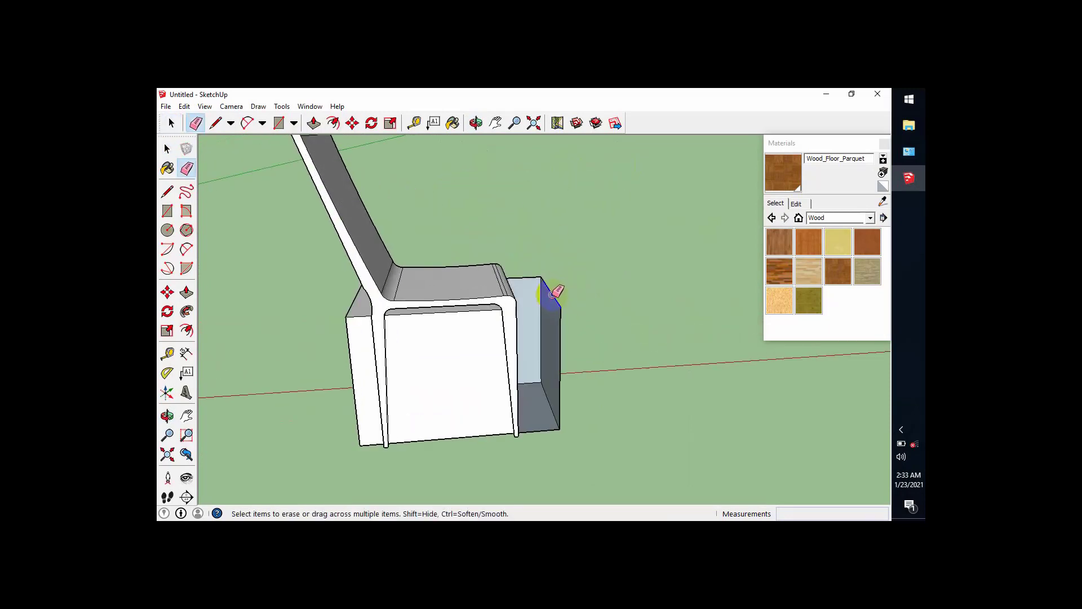
click(548, 297)
drag(537, 276, 549, 338)
drag(544, 379, 555, 433)
- Erase the box edges between the two leg panels, both near the ground and under the seat
drag(482, 441, 458, 423)
mouse_move(458, 424)
middle_down()
mouse_move(474, 398)
mouse_move(457, 389)
mouse_move(566, 365)
mouse_move(570, 351)
middle_up()
click(458, 401)
mouse_move(443, 309)
middle_down()
mouse_move(454, 356)
mouse_move(398, 367)
mouse_move(472, 288)
middle_up()
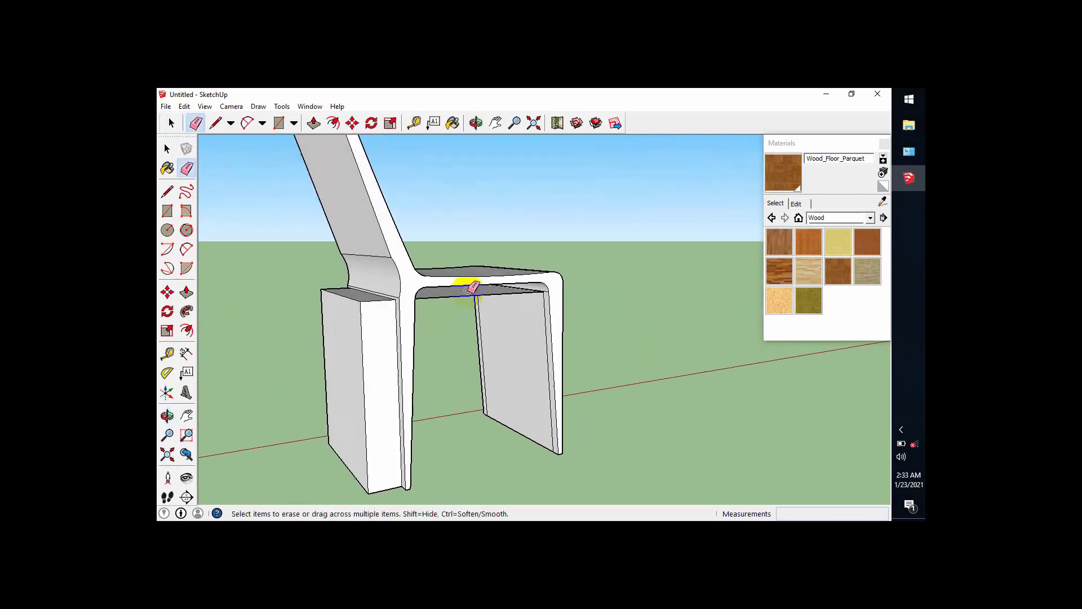
mouse_move(444, 343)
middle_down()
mouse_move(418, 294)
mouse_move(411, 326)
mouse_move(439, 304)
middle_up()
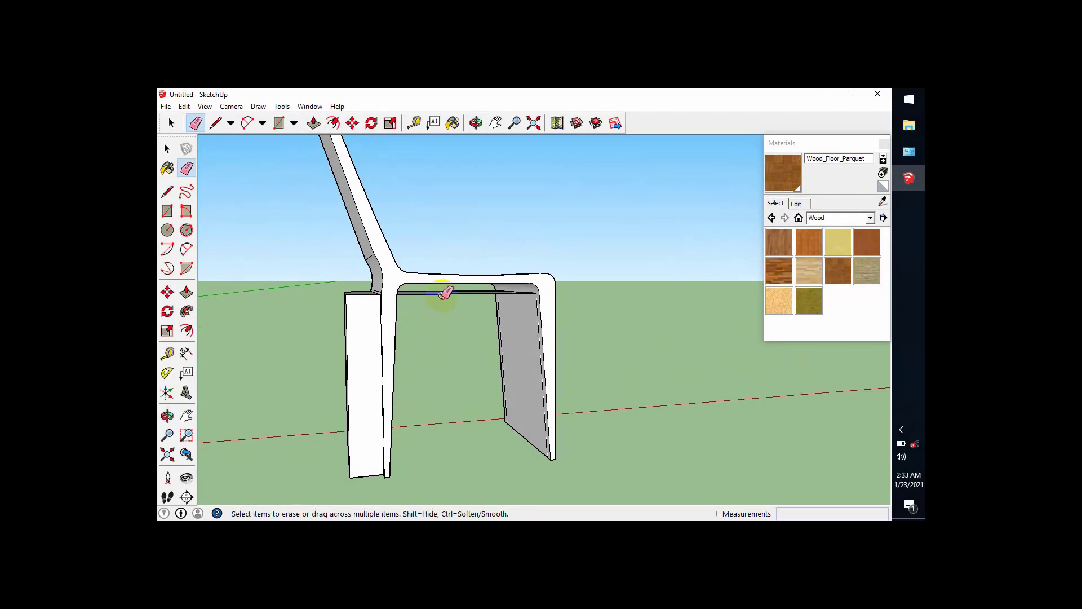
middle_drag(367, 346, 354, 303)
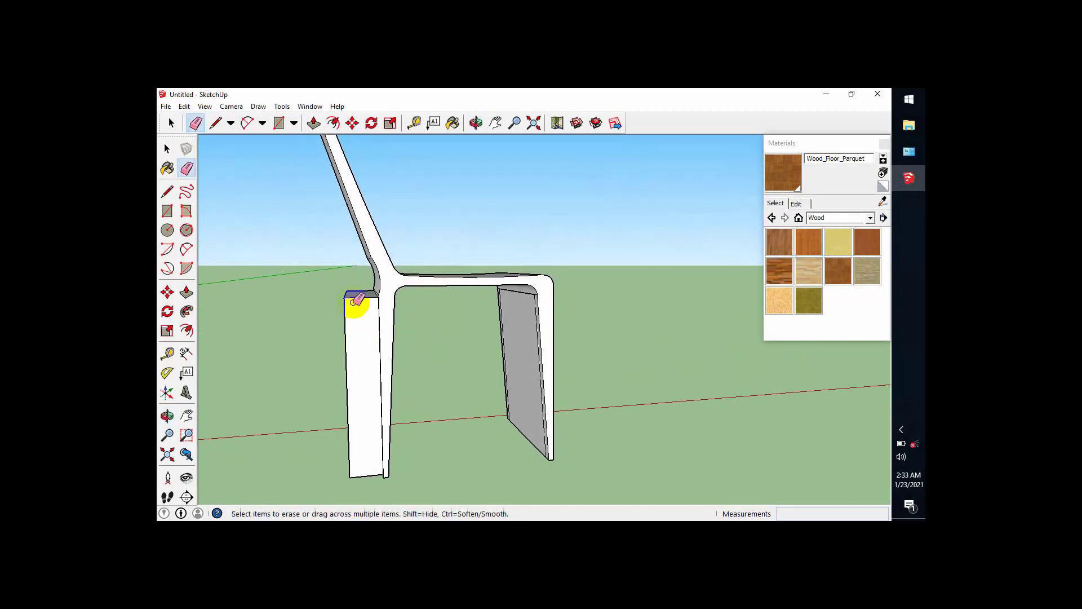
- Erase the box edges that project behind the rear leg panel
click(346, 289)
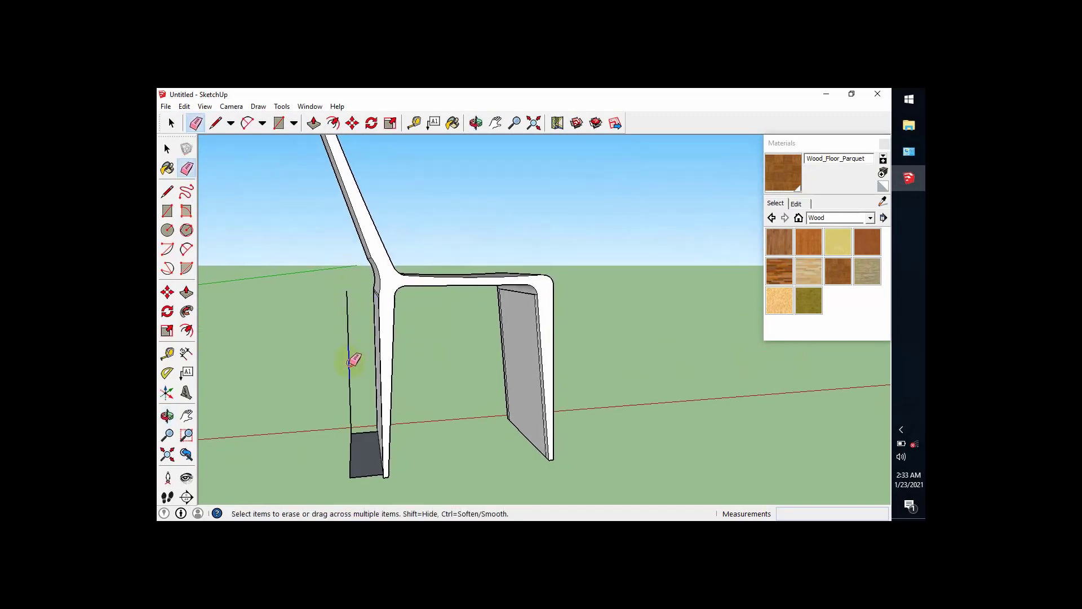
shift+middle_drag(368, 340, 369, 310)
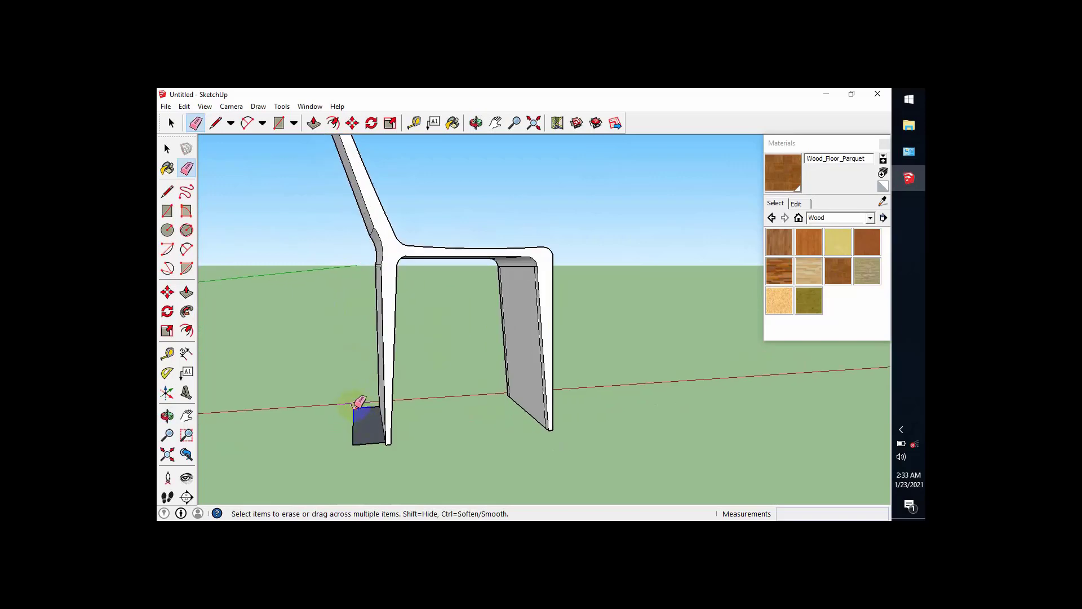
click(367, 444)
- Delete the inner faces on both sides of the rear and front leg panels to open them up
mouse_move(367, 444)
middle_down()
mouse_move(492, 347)
mouse_move(446, 378)
mouse_move(478, 394)
mouse_move(449, 379)
middle_up()
click(451, 383)
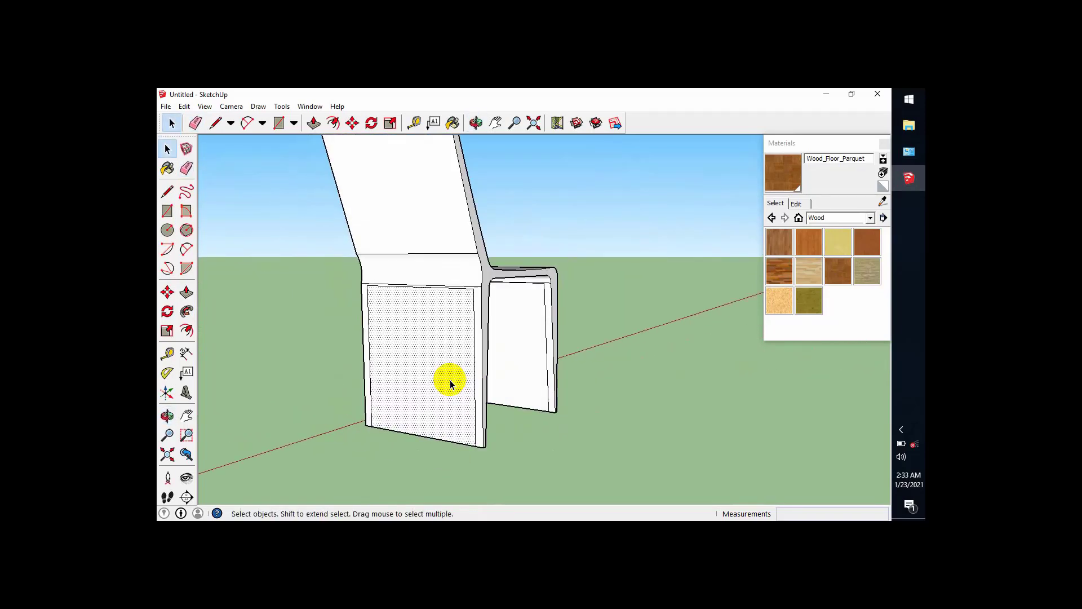
key(Delete)
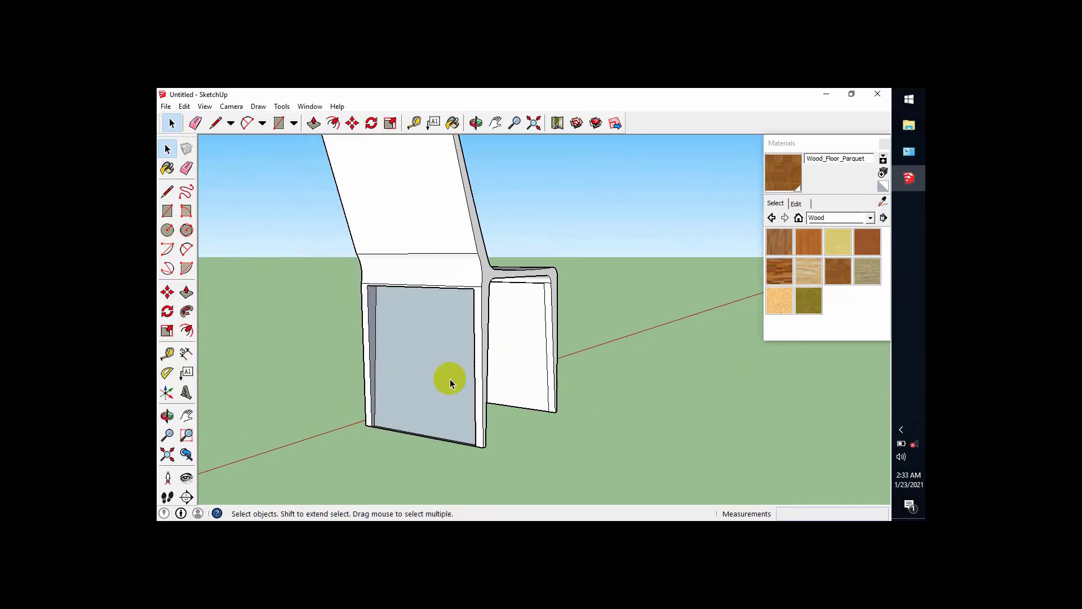
click(448, 371)
key(Delete)
middle_drag(465, 375, 525, 393)
click(533, 351)
key(Delete)
click(533, 350)
key(Delete)
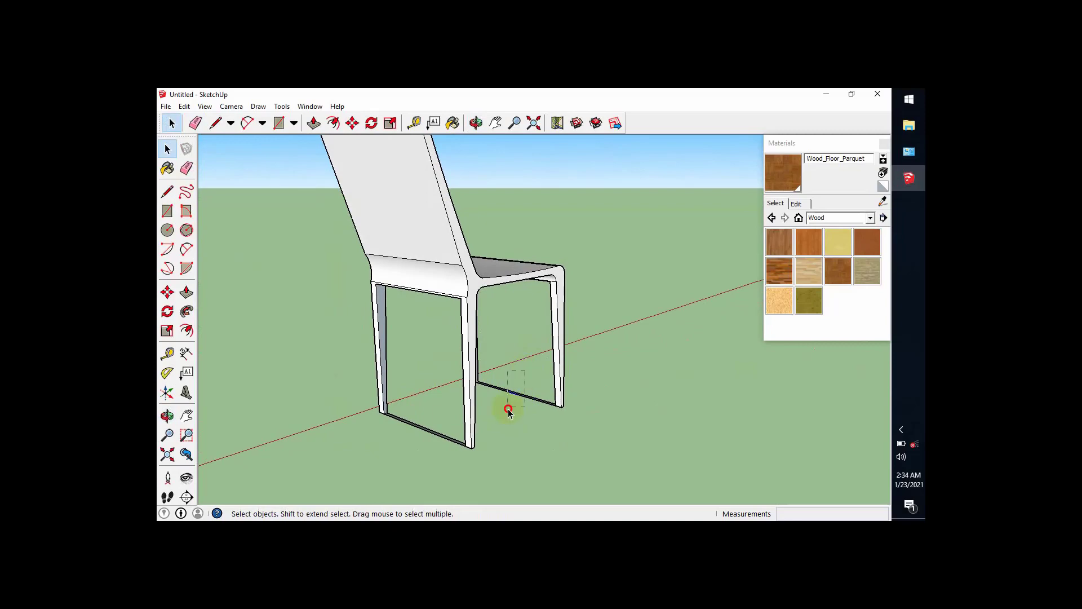
- Delete the leftover lower edges spanning the front and rear leg openings
key(Delete)
drag(507, 409, 417, 445)
key(Delete)
- Examine the chair with its four separate legs from several sides and compare it with the wooden example
middle_drag(438, 446, 293, 406)
middle_drag(571, 415, 304, 390)
middle_drag(609, 415, 429, 485)
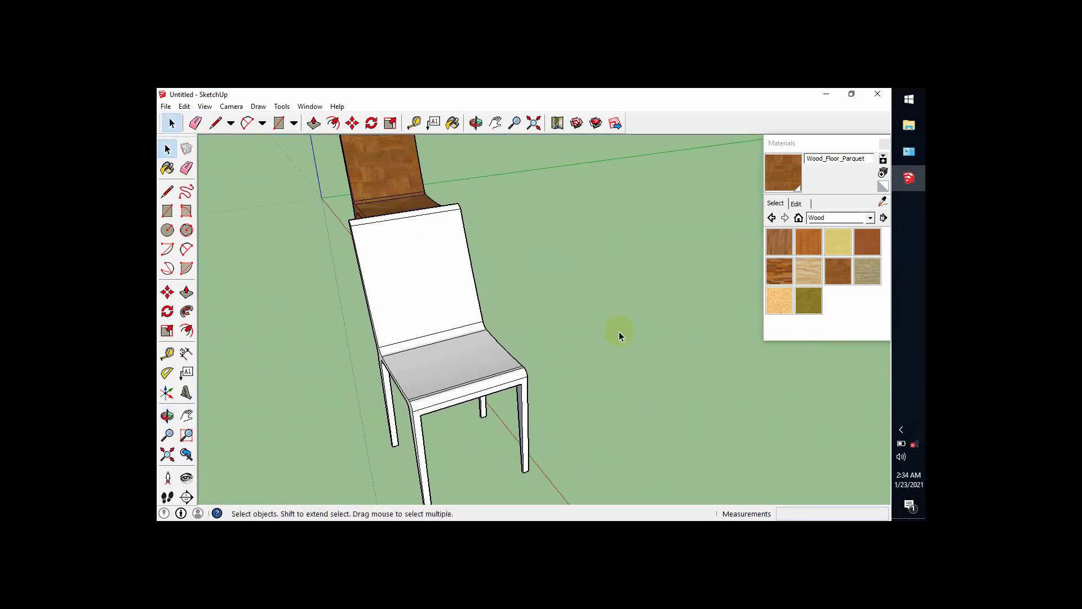
middle_drag(619, 333, 493, 298)
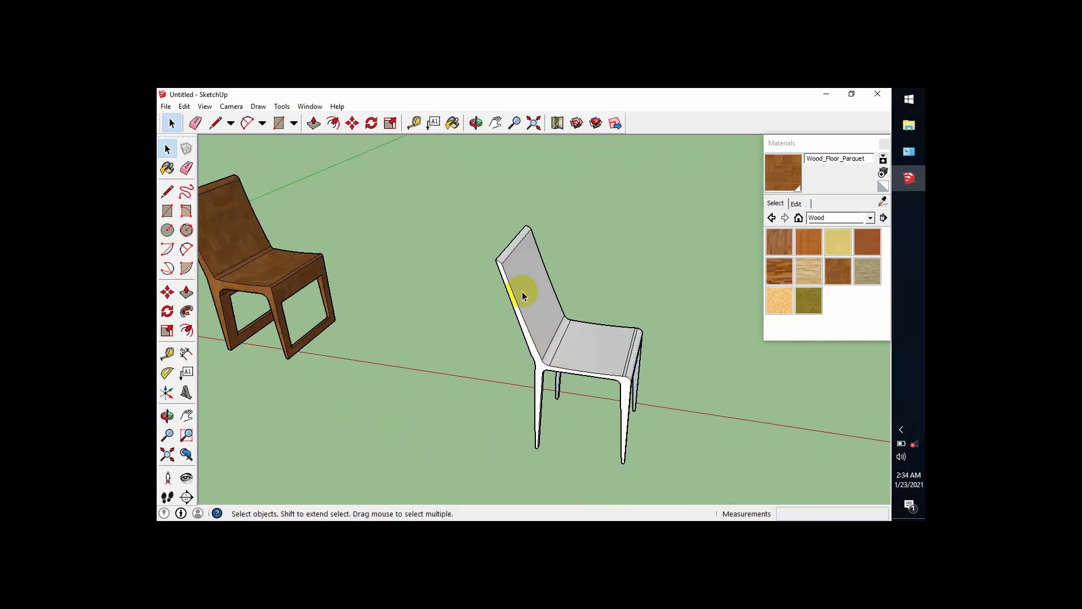
scroll(513, 285, up, 1)
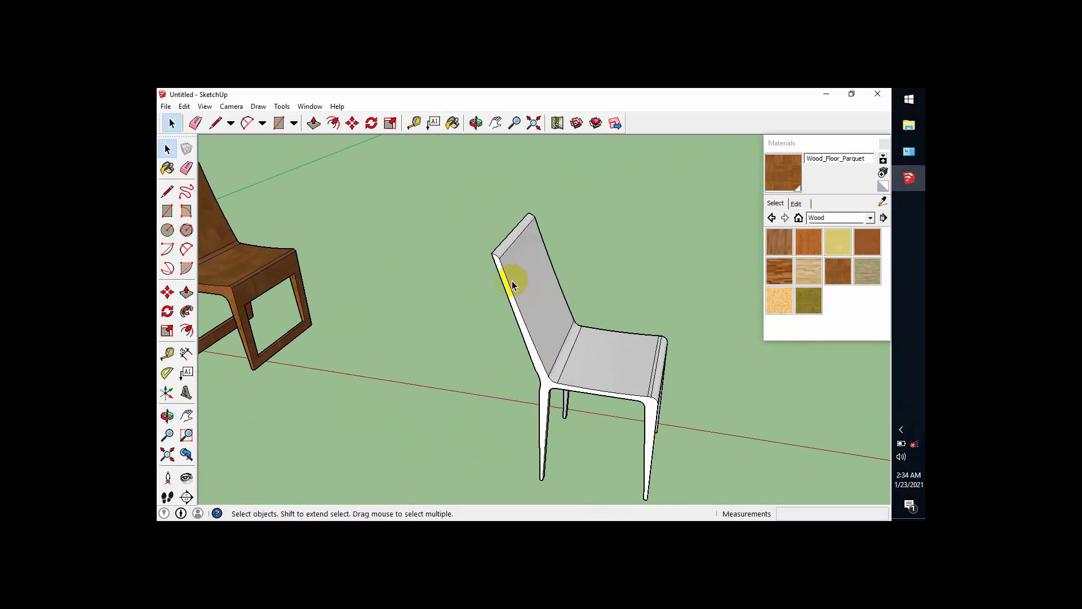
scroll(551, 321, down, 1)
middle_drag(551, 321, 623, 329)
scroll(554, 280, down, 1)
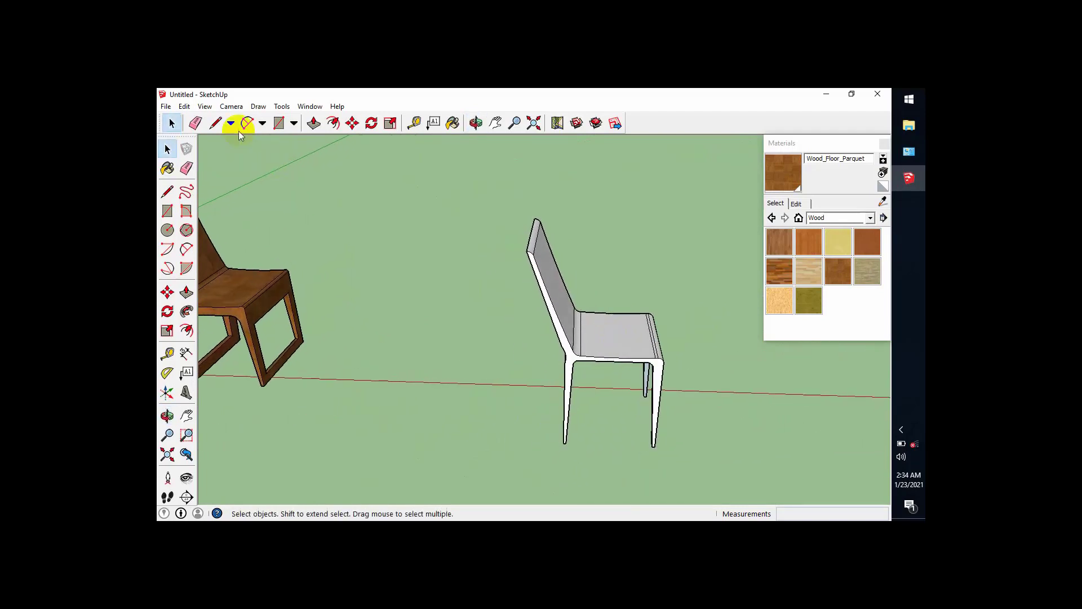
- Draw a rectangle on the ground beside the front of the white chair, aligned with the red axis
click(281, 125)
middle_drag(410, 354, 293, 364)
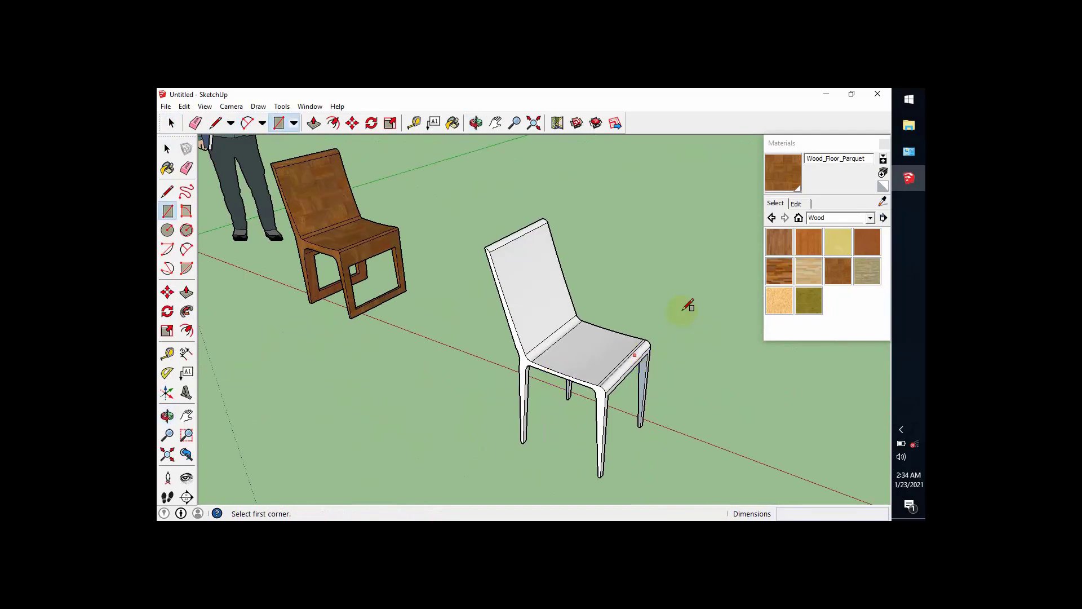
scroll(527, 401, down, 3)
scroll(603, 428, up, 2)
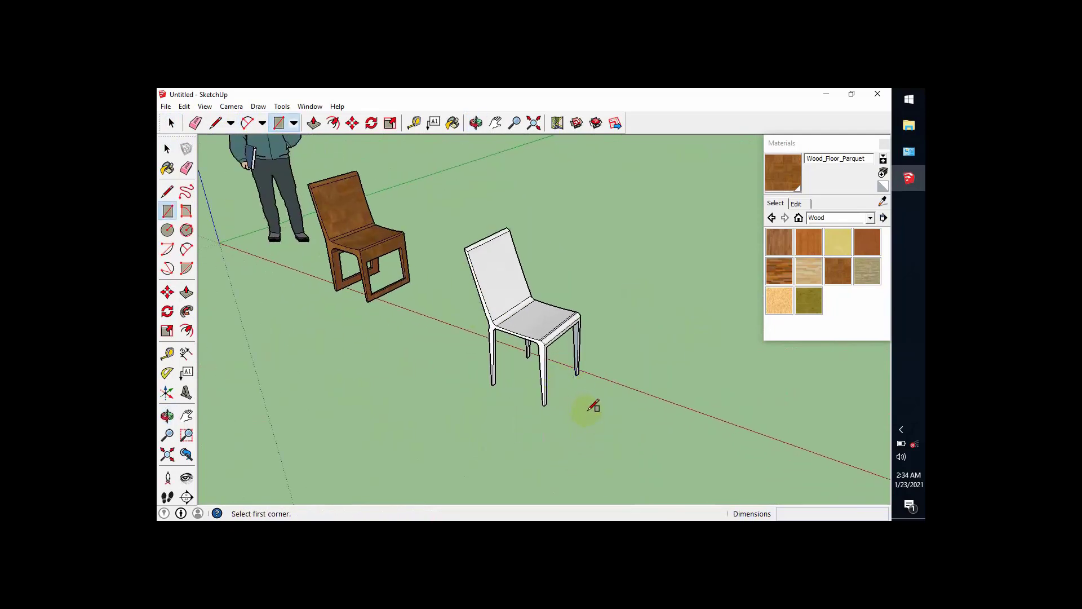
click(586, 416)
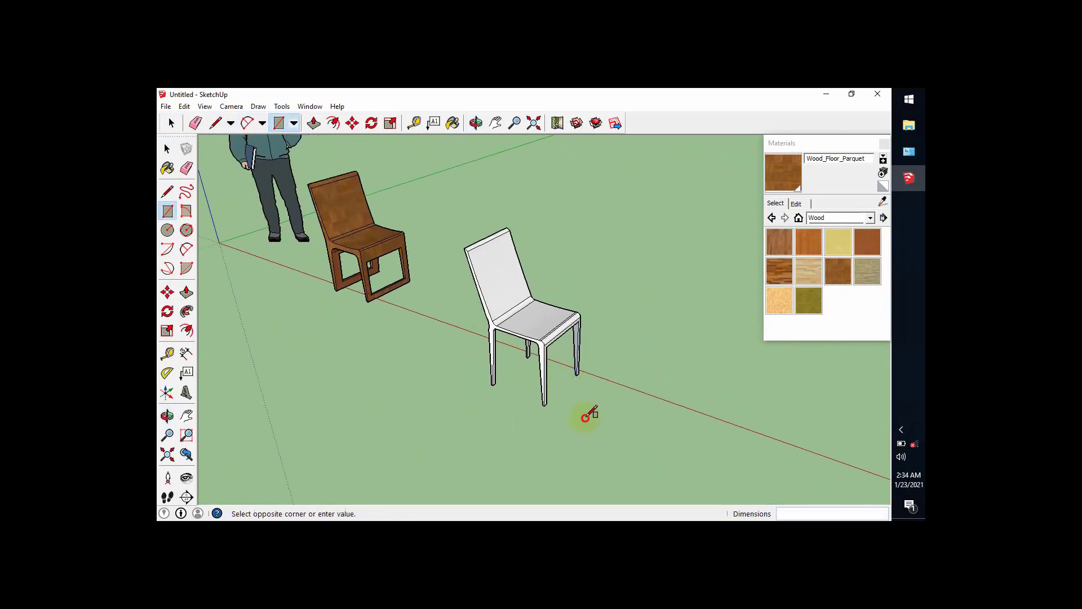
click(679, 402)
middle_drag(606, 430, 660, 412)
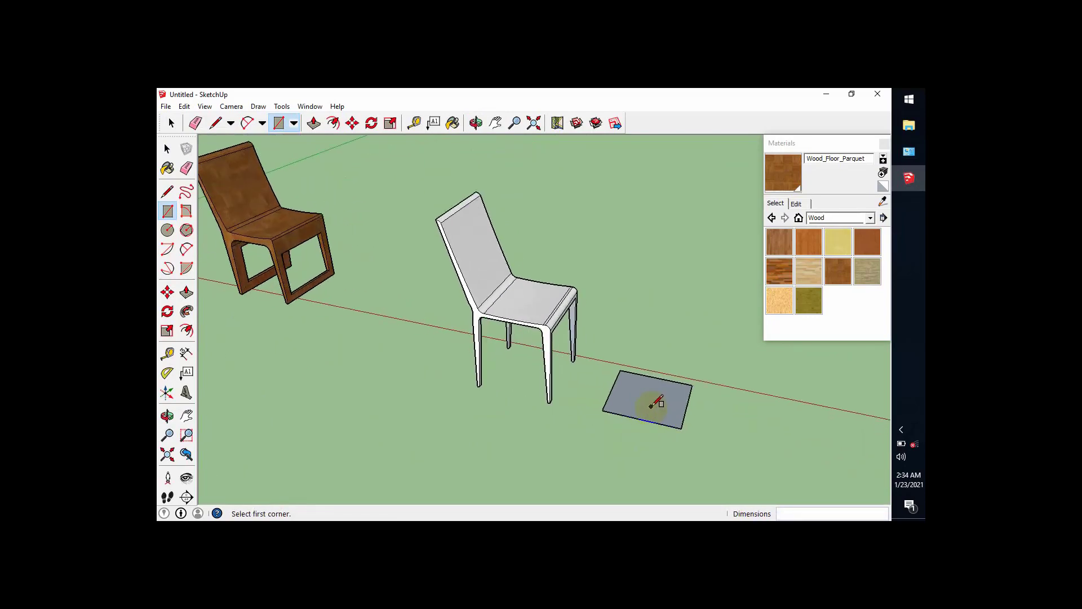
- Draw a small rectangle about 4" by 2 3/4" inside the ground rectangle, near its rear corner closest to the chair
scroll(636, 403, up, 1)
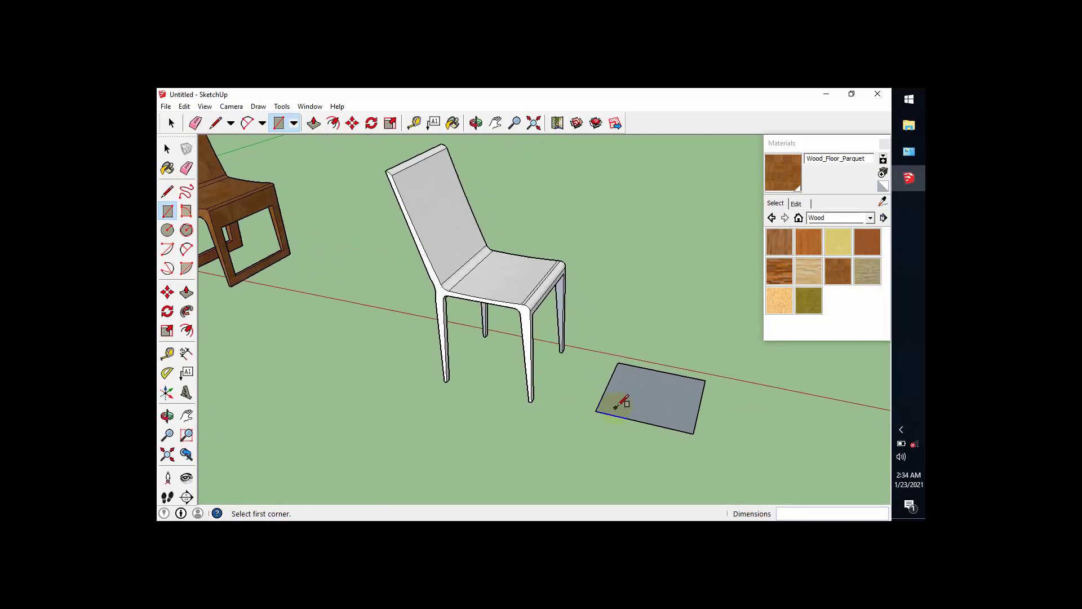
scroll(622, 402, up, 1)
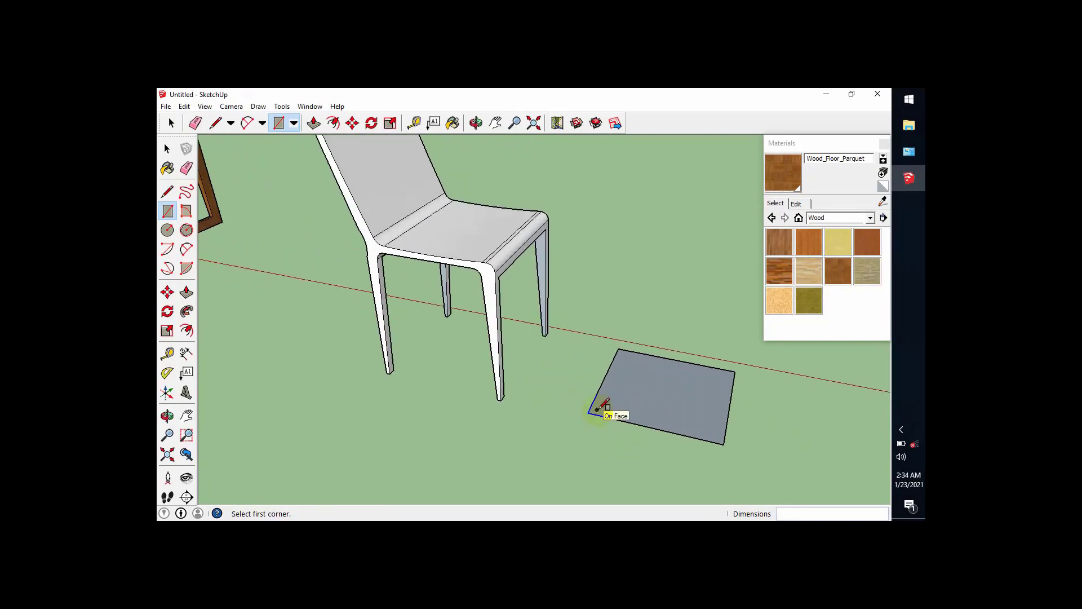
scroll(623, 394, up, 1)
scroll(634, 375, up, 1)
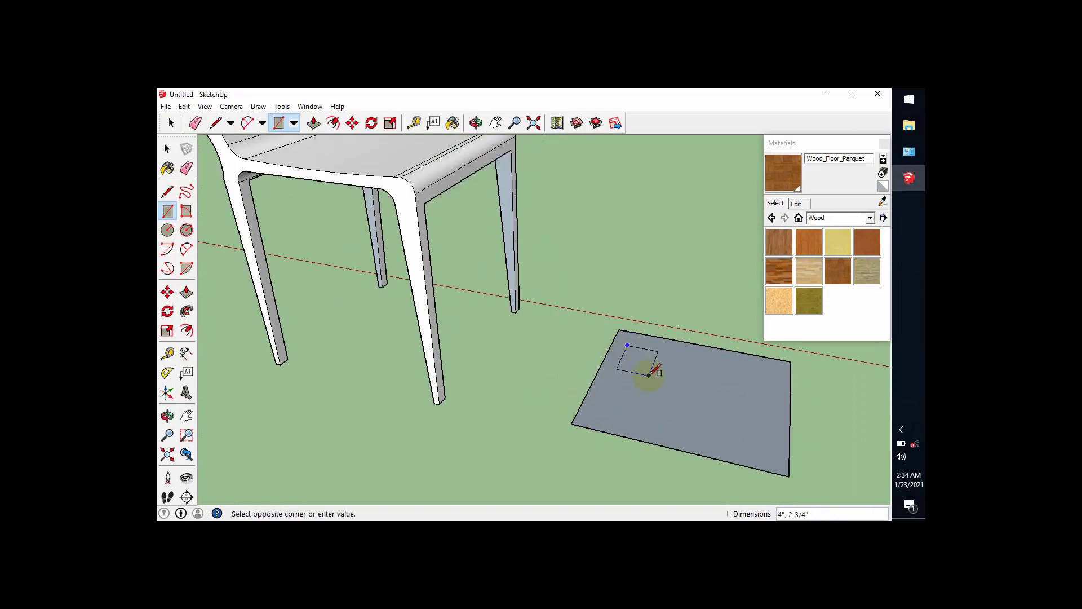
click(648, 374)
middle_drag(630, 385, 640, 374)
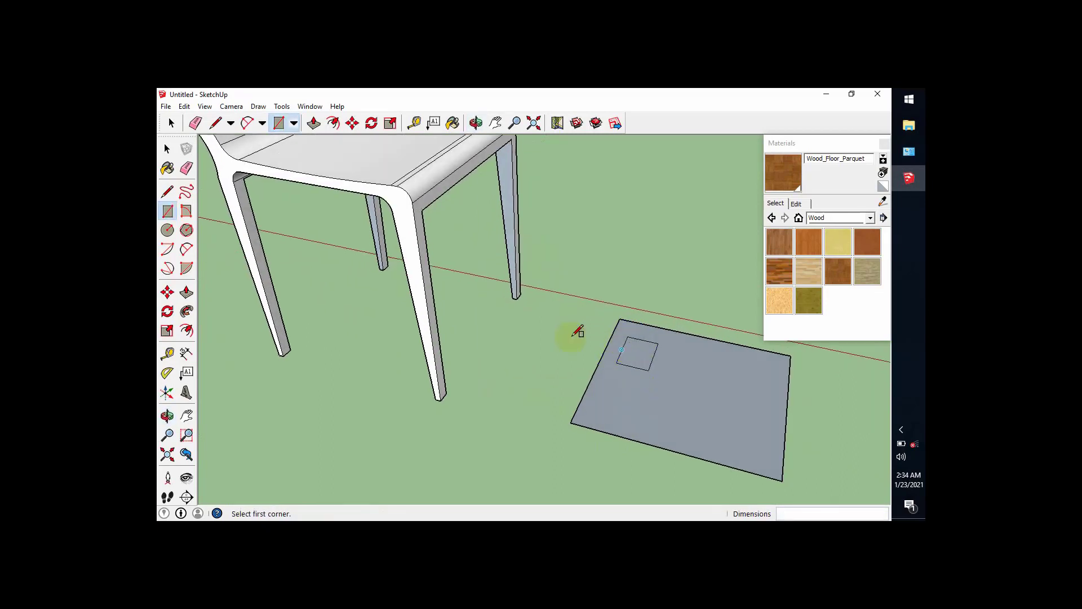
- Copy the small rectangle about 5 7/16" across the ground rectangle to make a second one in the same column
click(172, 123)
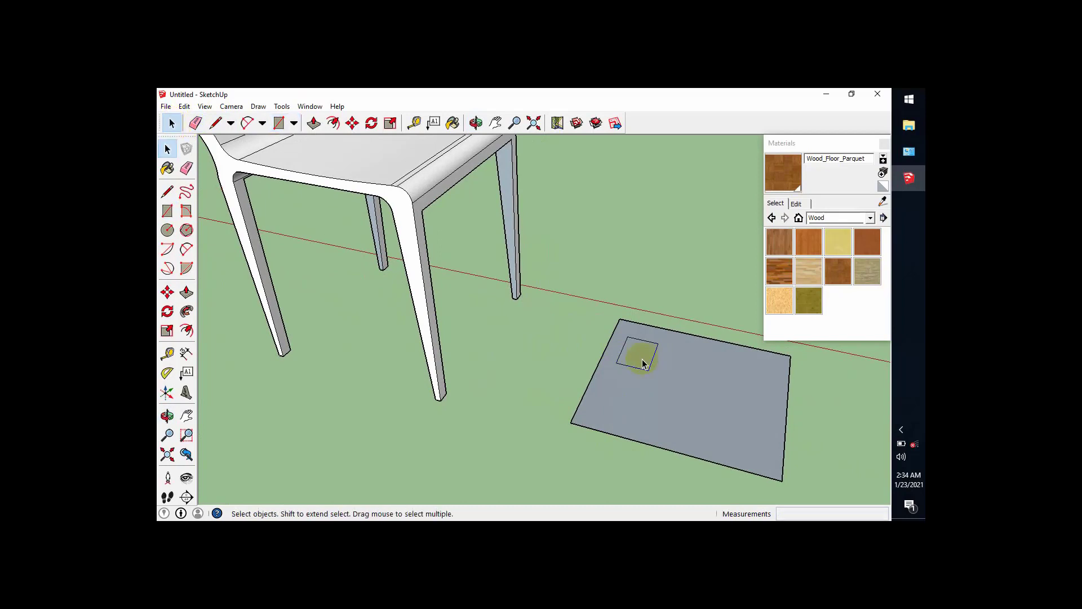
key(m)
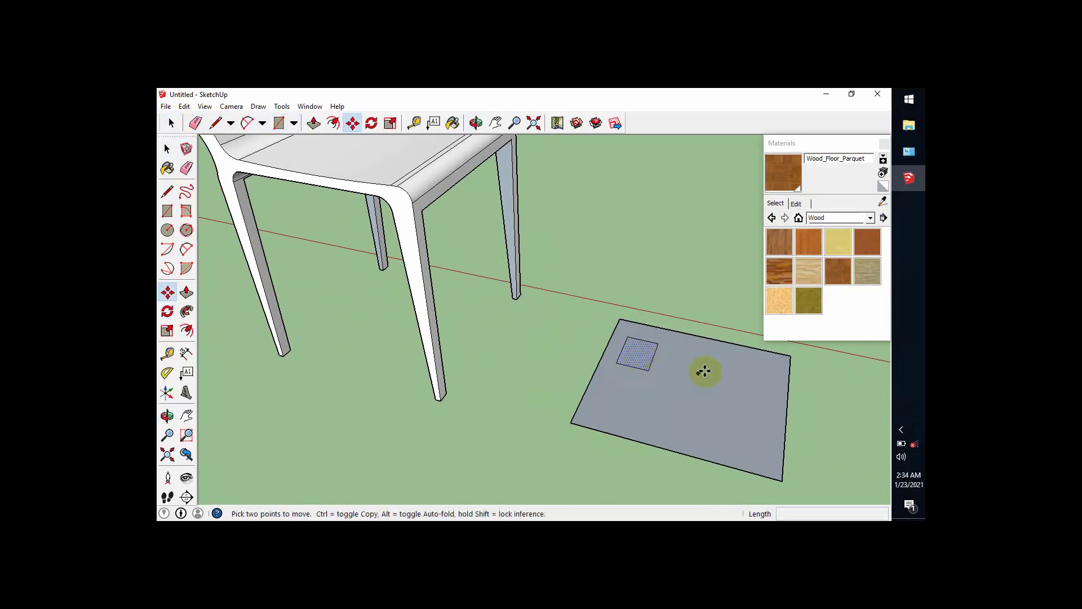
click(704, 373)
key(ctrl)
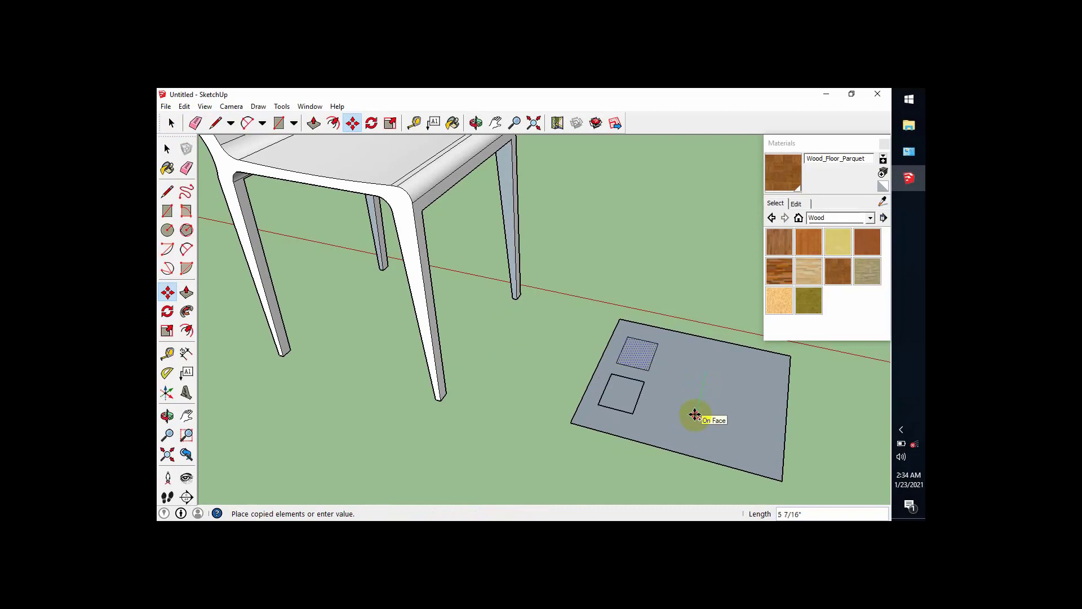
click(622, 395)
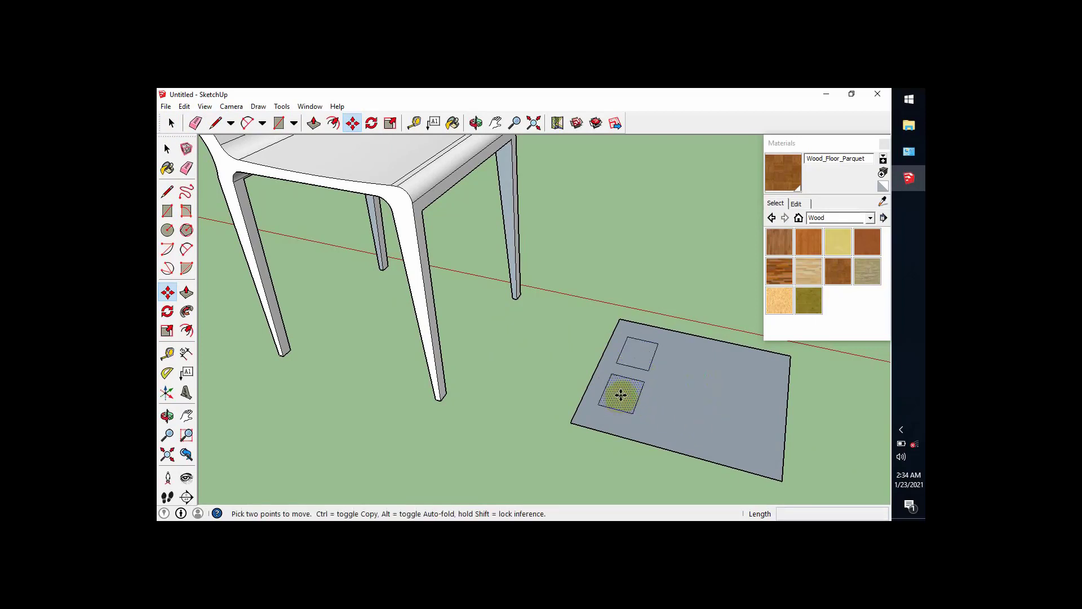
- Copy the pair of small rectangles twice along the red axis, about 4 3/16" and 3 1/16" apart, making a 2 by 3 grid
click(169, 119)
click(481, 447)
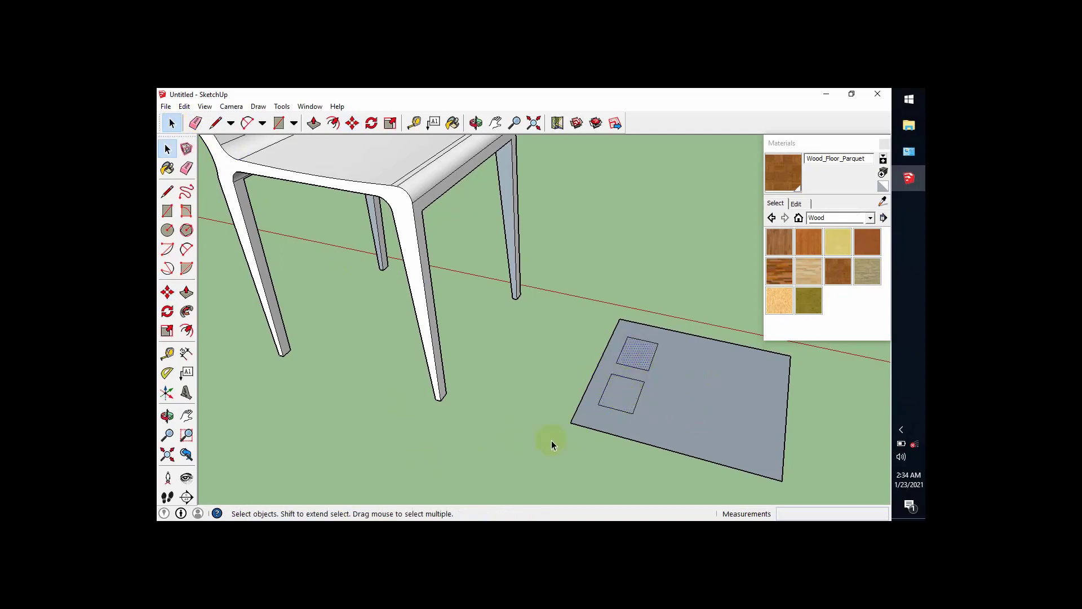
key(m)
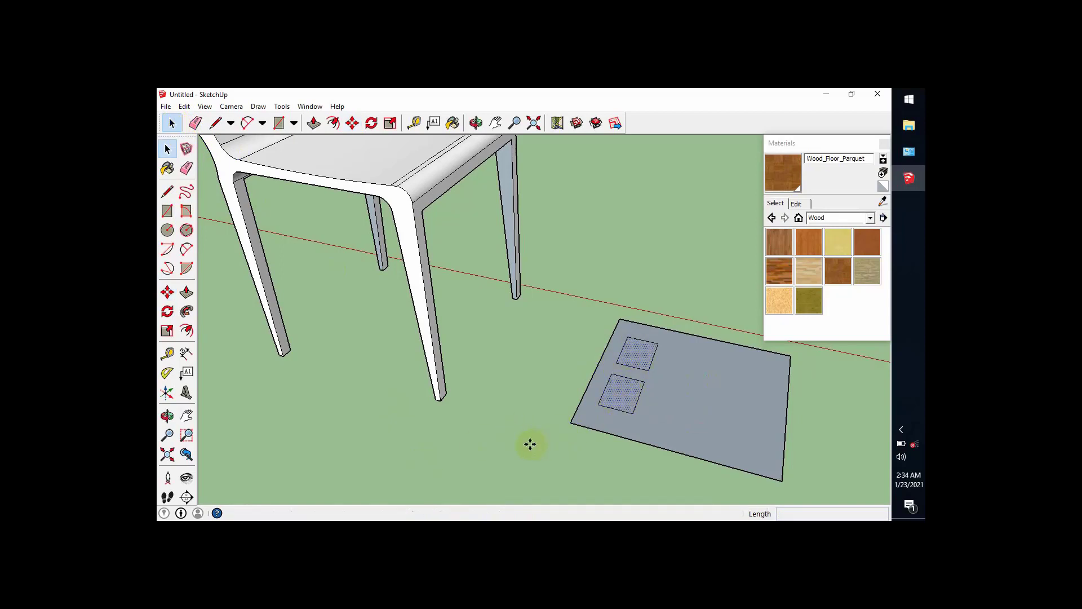
key(ctrl)
click(509, 447)
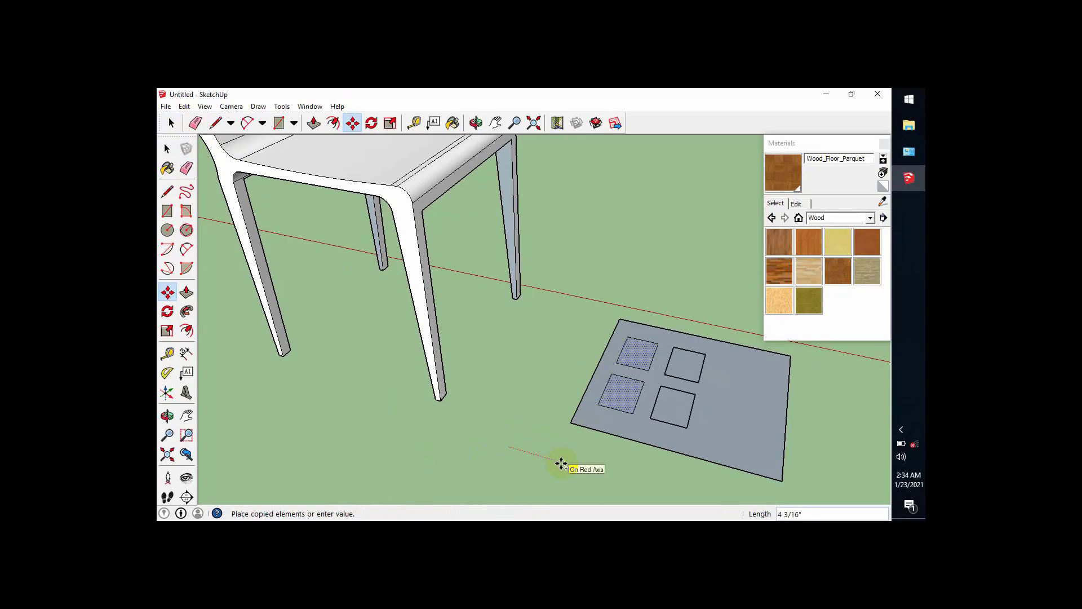
click(561, 464)
key(ctrl)
click(584, 473)
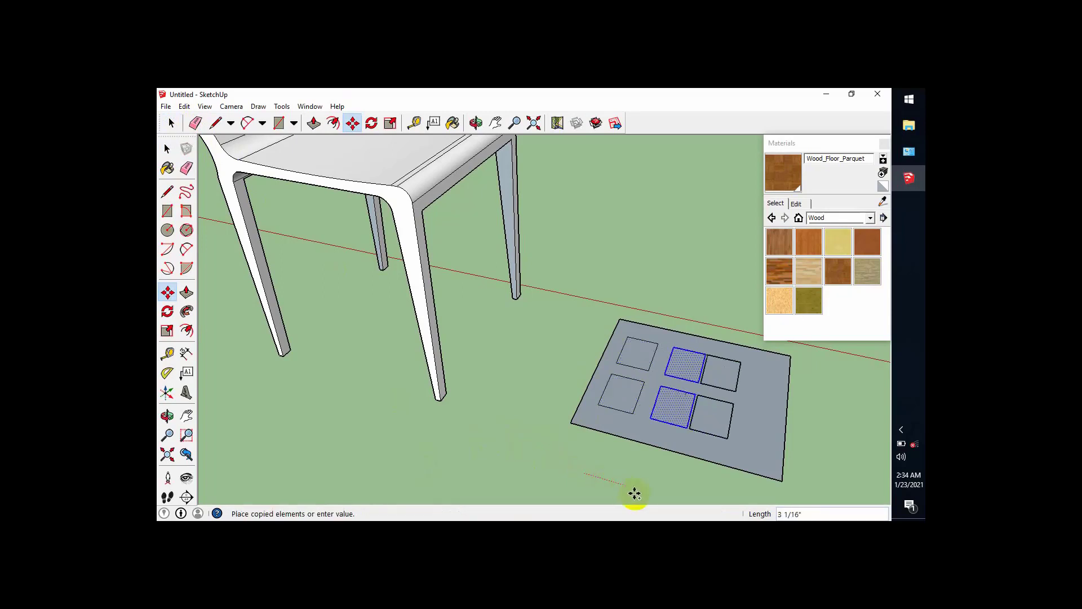
click(635, 493)
- Delete the six small rectangle faces to leave openings in the ground rectangle
scroll(568, 424, down, 1)
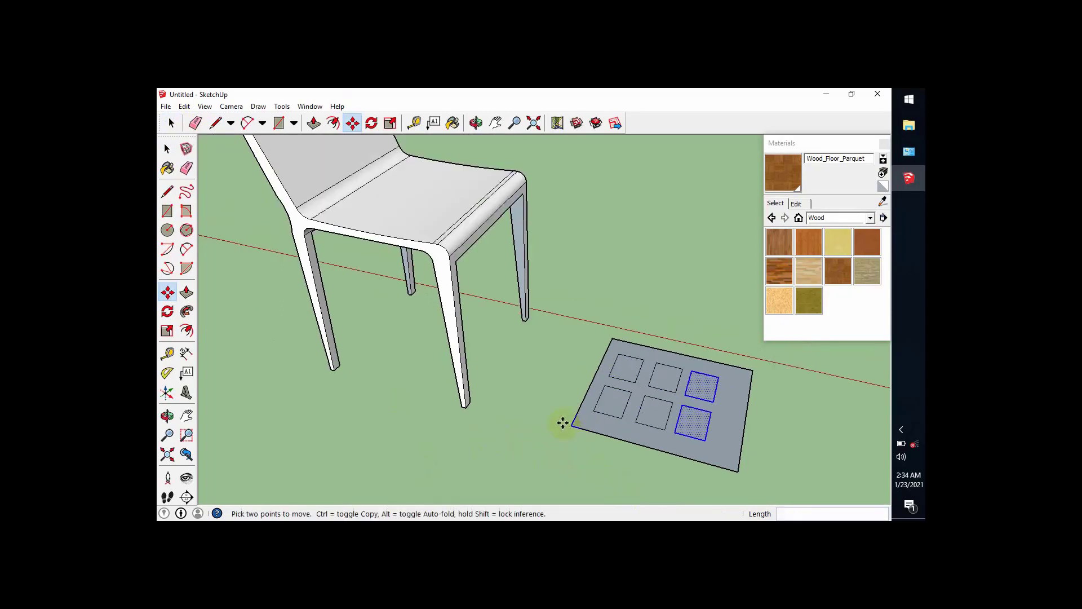
key(ctrl+t)
scroll(530, 401, down, 2)
middle_drag(517, 410, 552, 395)
click(170, 120)
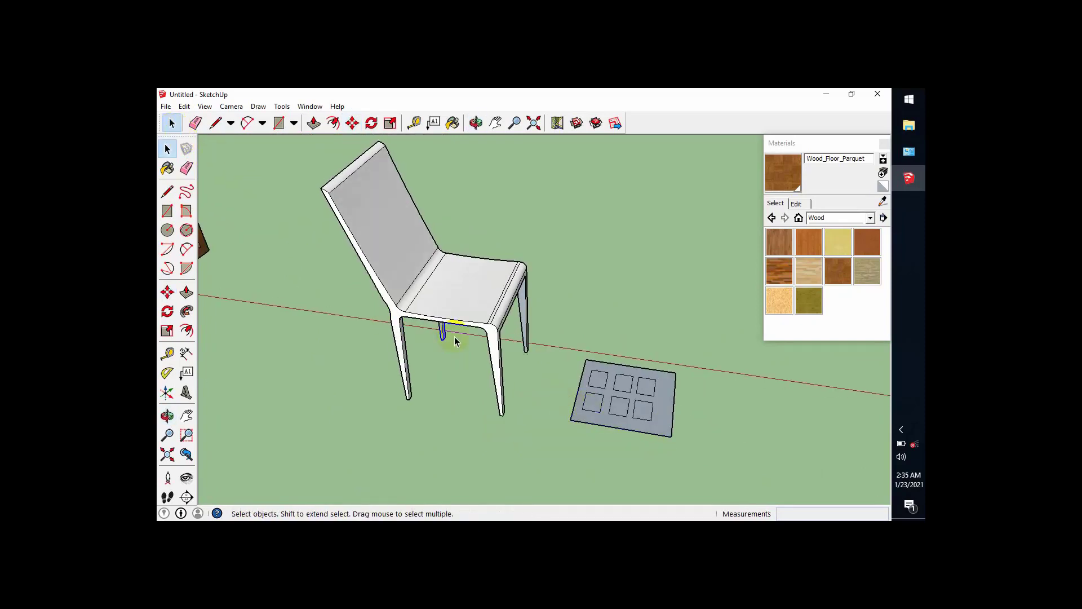
scroll(581, 386, up, 3)
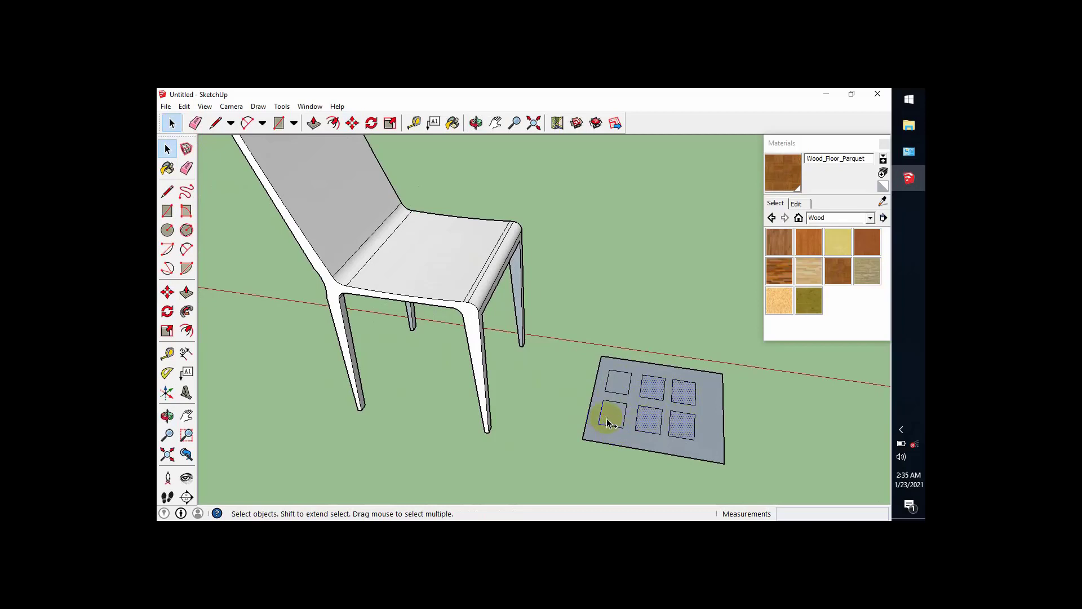
click(672, 413)
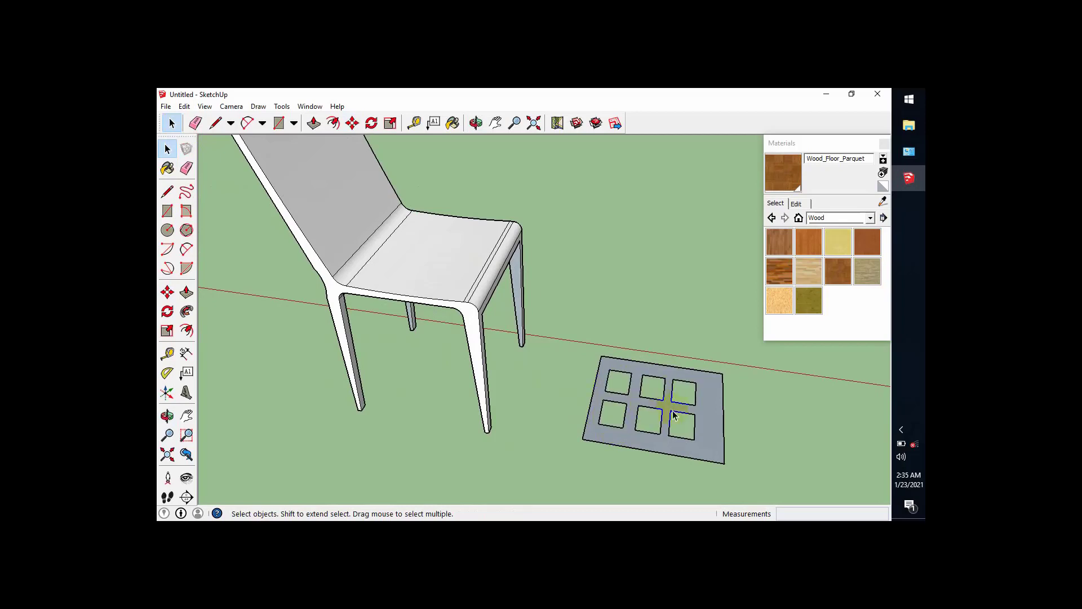
- Push/Pull the pierced face upward about 9 7/8" into a block with six through-openings
key(p)
click(709, 431)
scroll(677, 405, down, 2)
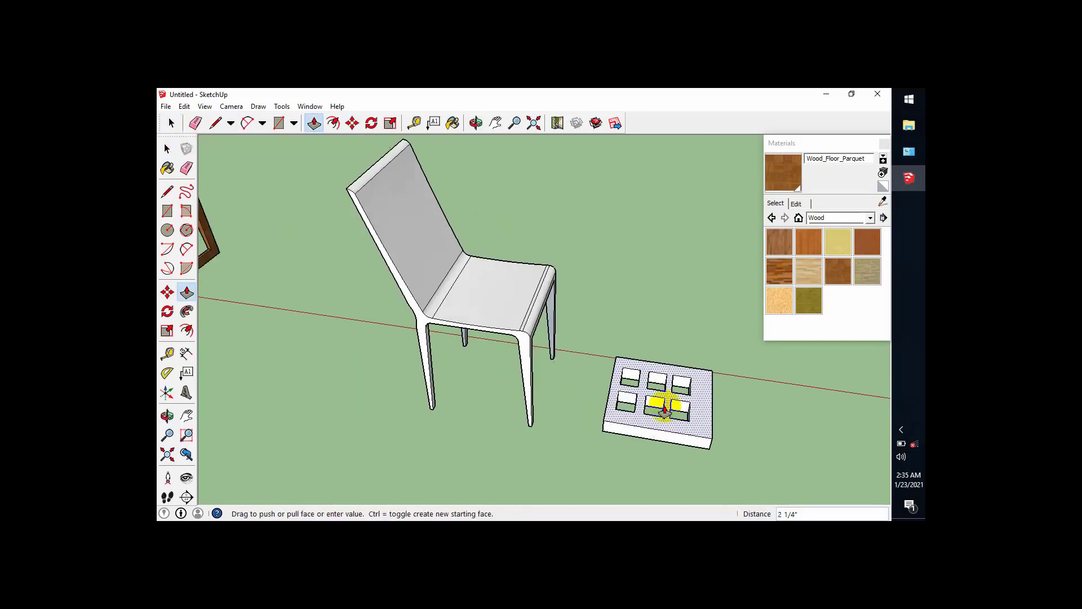
click(673, 374)
middle_drag(622, 414, 336, 266)
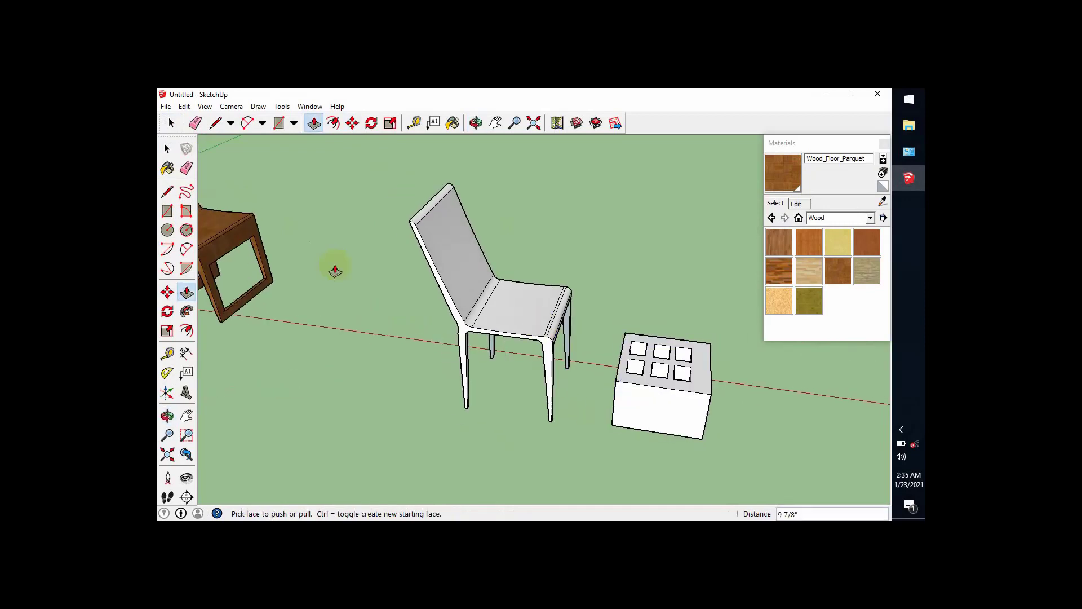
- Select the whole pierced block and make it a group
click(170, 122)
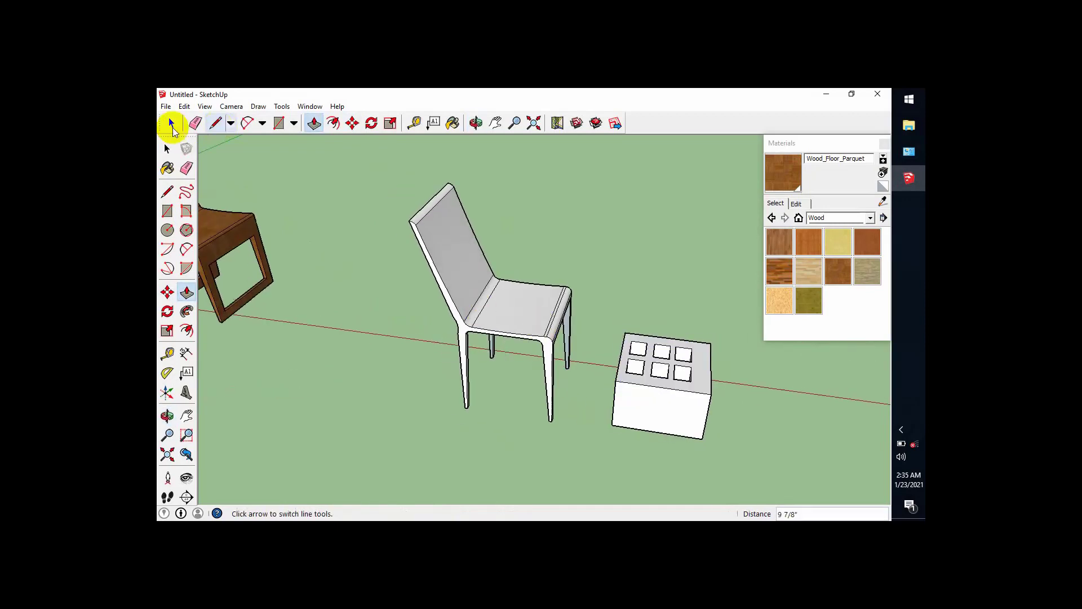
triple_click(643, 410)
right_click(643, 409)
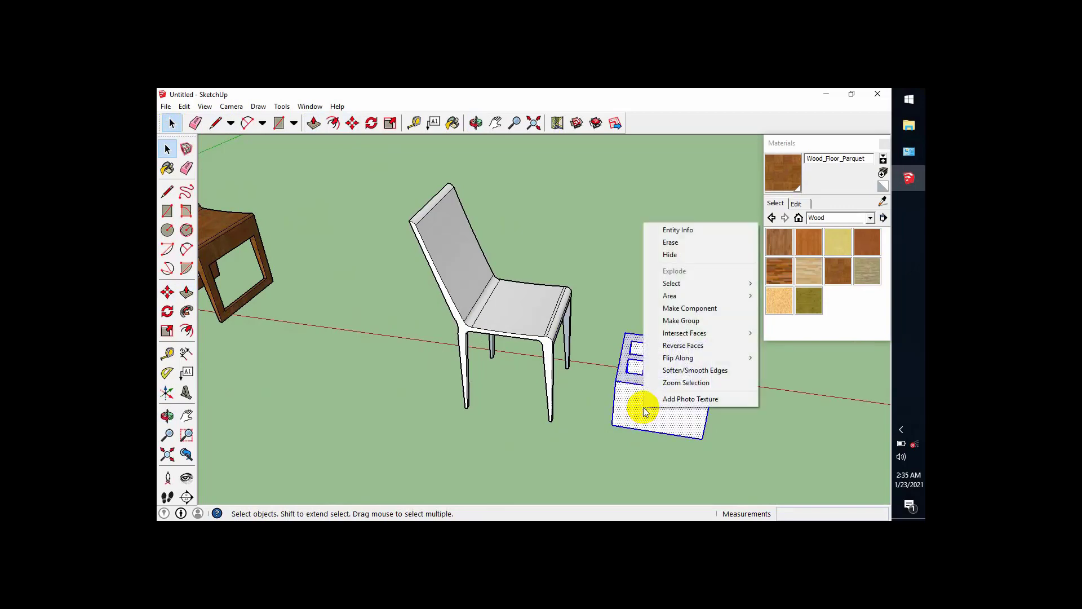
click(684, 322)
middle_drag(629, 415, 675, 389)
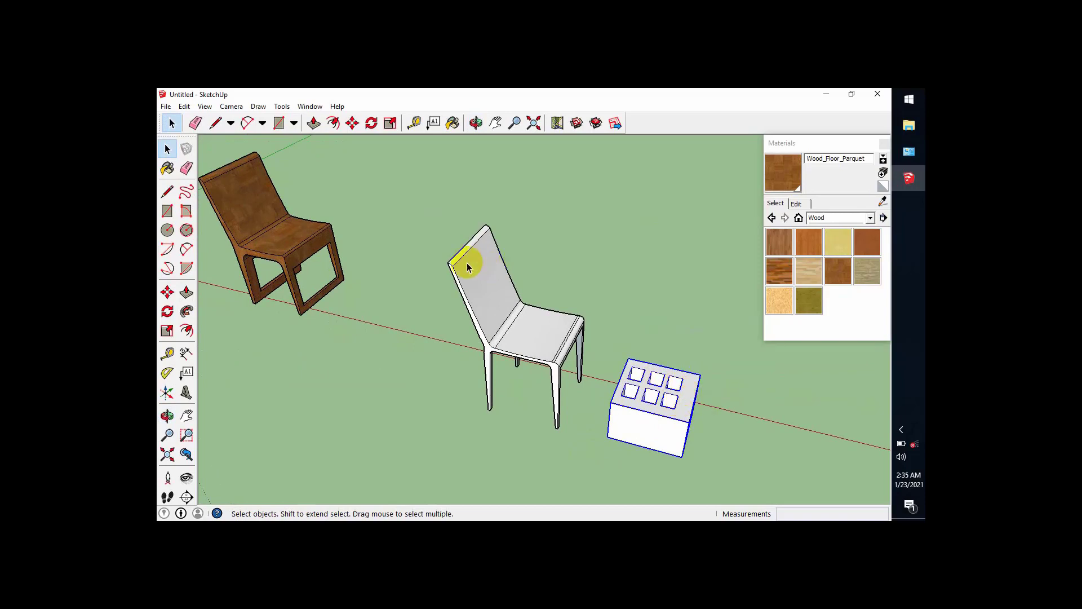
middle_drag(645, 405, 597, 366)
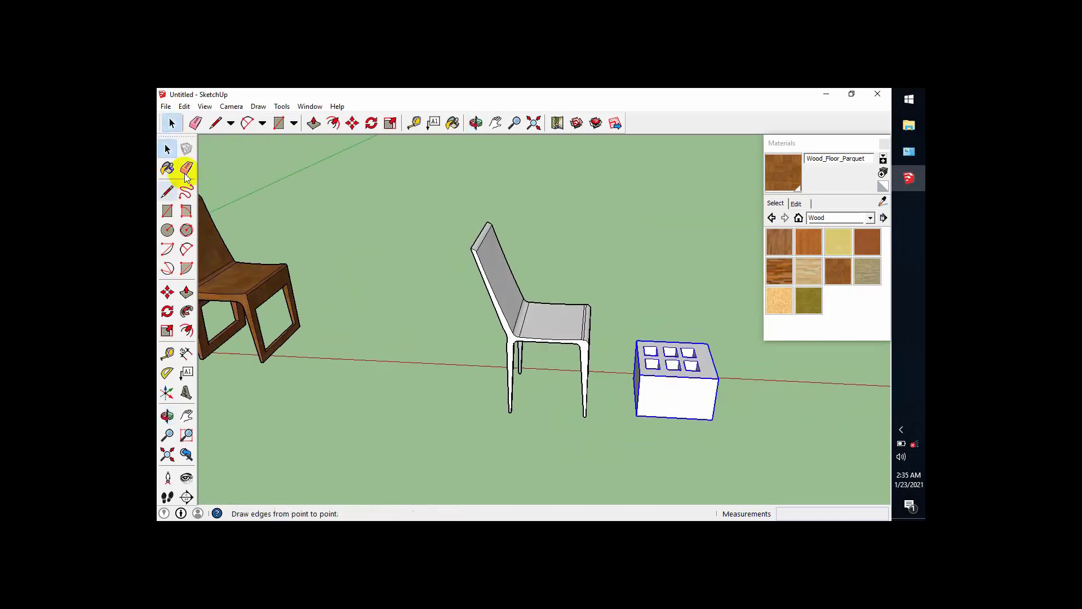
- Rotate the block group 90° about its lower corner nearest the chair so that it stands upright with the openings facing forward
click(365, 123)
middle_drag(659, 401, 647, 434)
scroll(656, 395, up, 2)
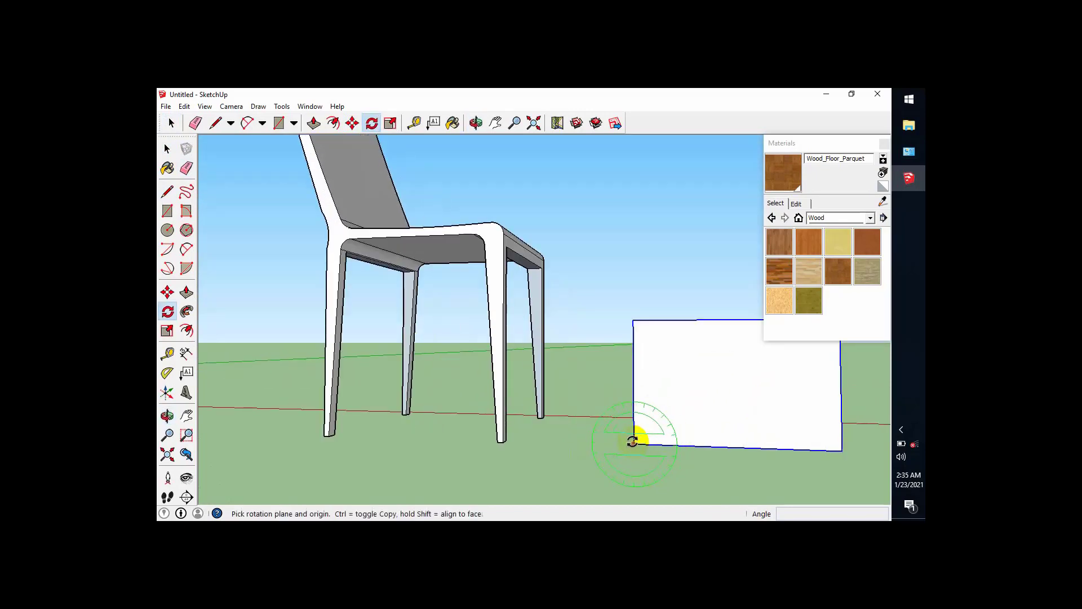
click(634, 444)
click(567, 439)
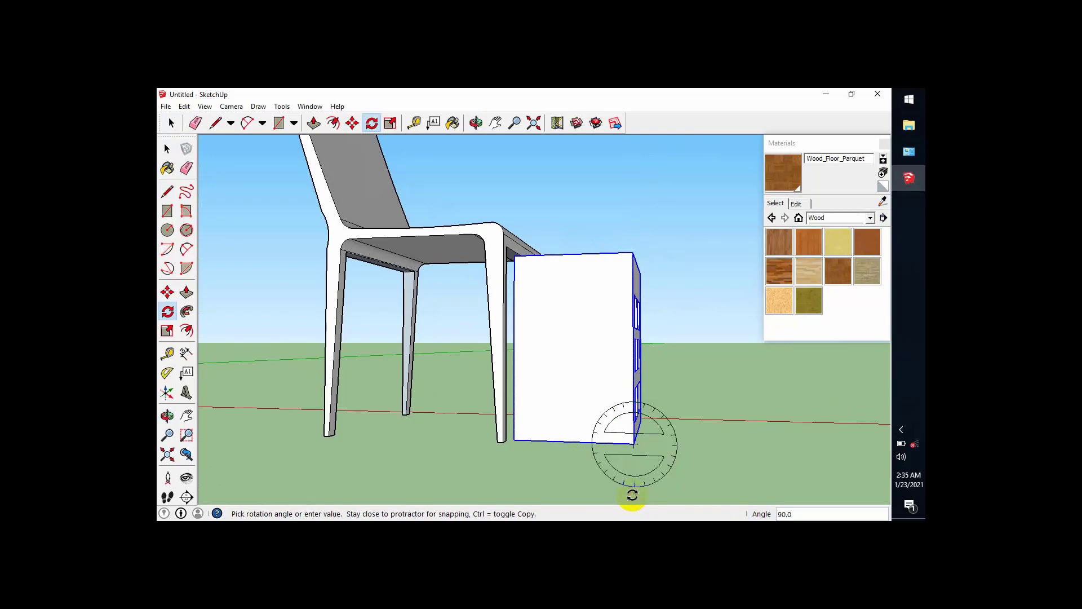
click(631, 496)
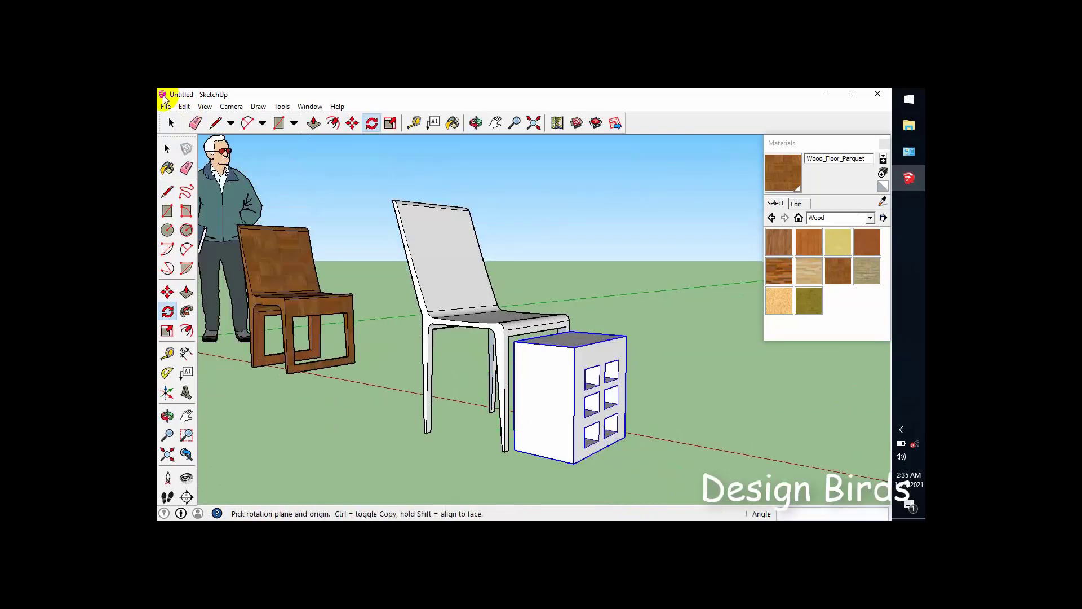
click(171, 123)
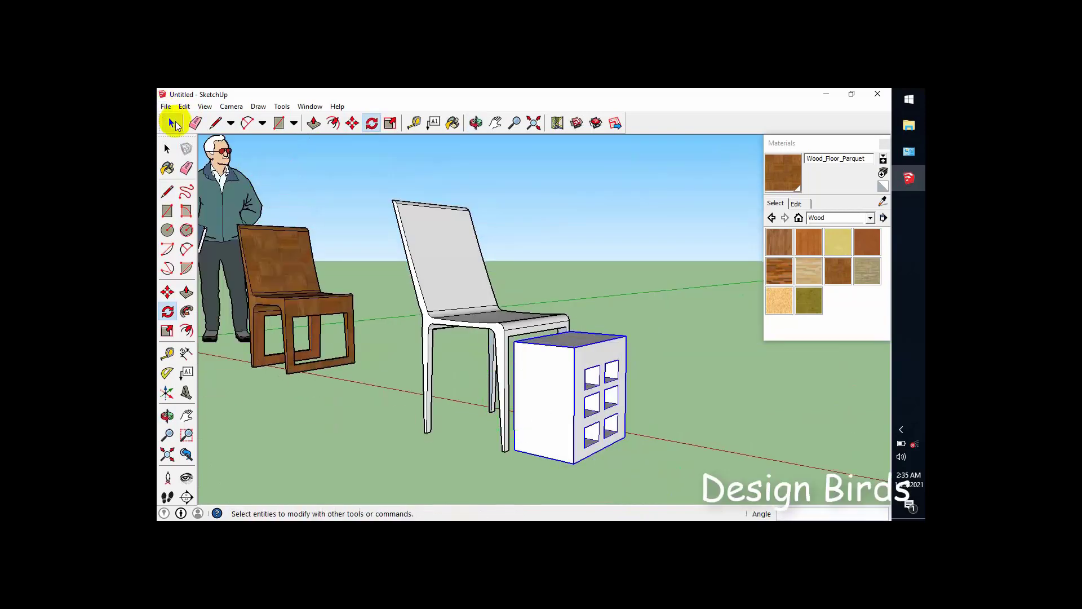
- Move the block group by its lower front corner to where the backrest meets the seat, so it passes through the backrest
middle_drag(508, 403, 574, 432)
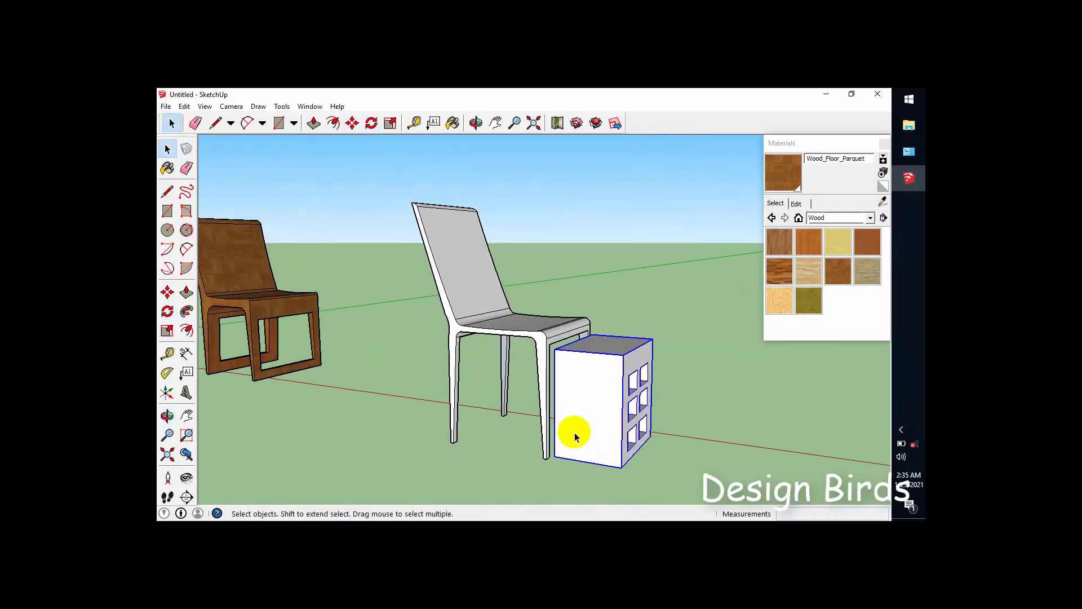
key(m)
click(621, 467)
scroll(460, 323, up, 2)
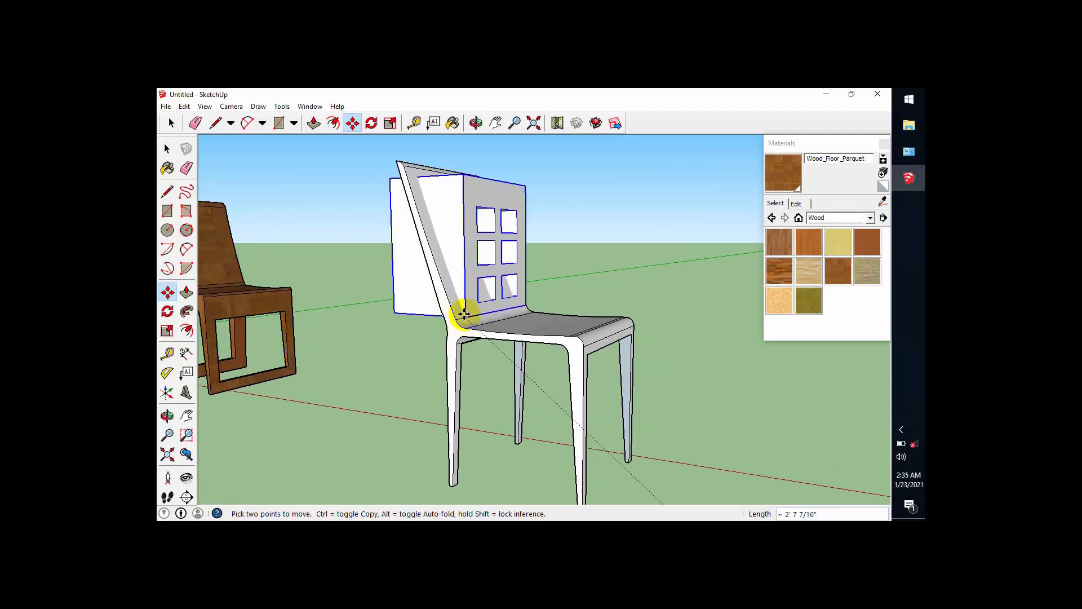
middle_drag(471, 314, 438, 313)
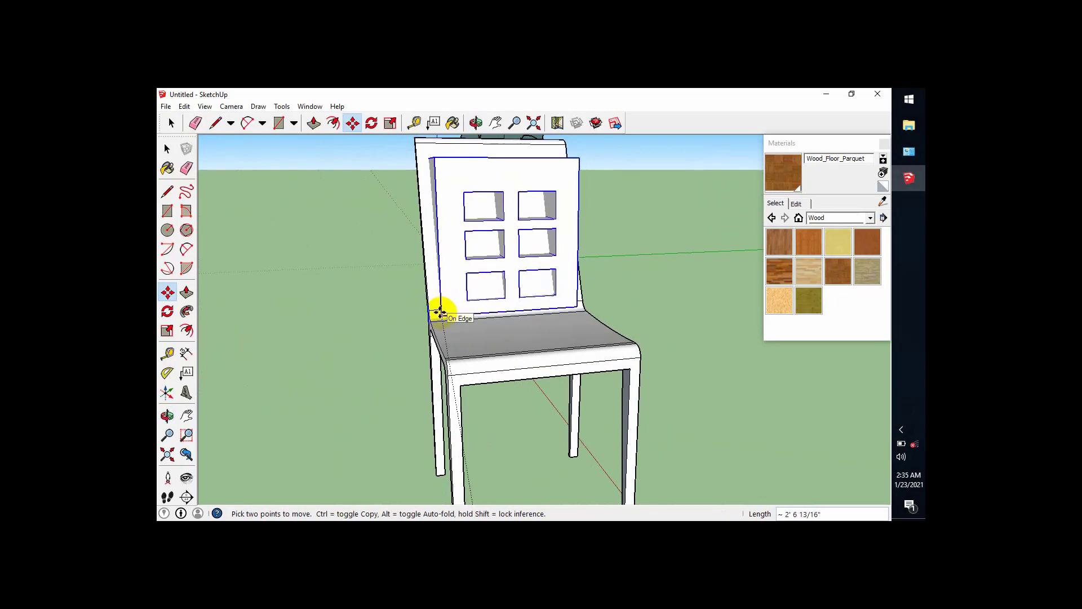
middle_drag(439, 308, 484, 363)
click(433, 430)
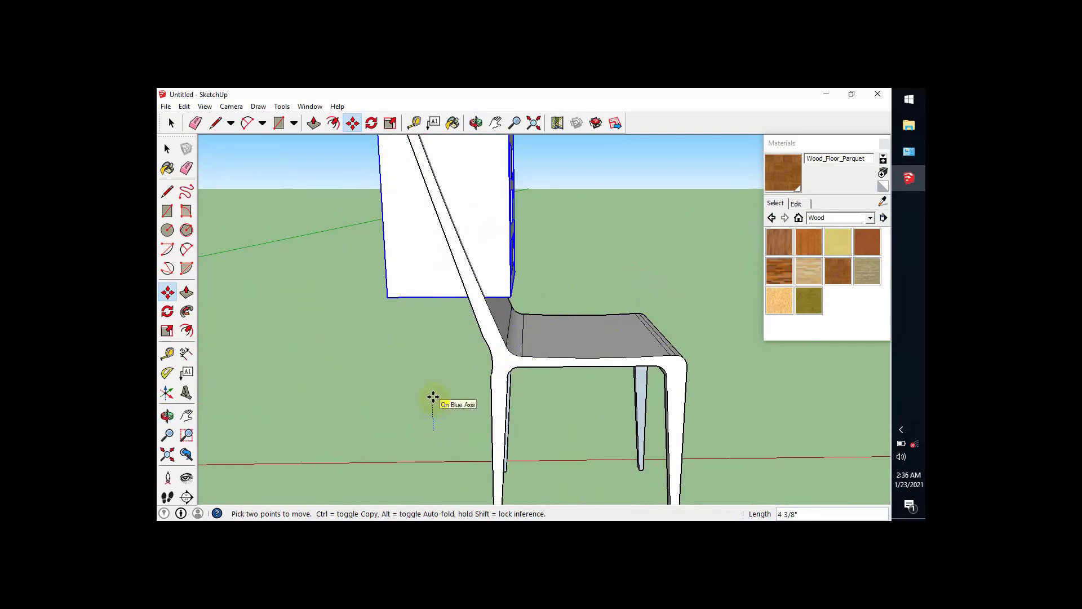
key(Escape)
scroll(462, 382, down, 2)
scroll(488, 372, up, 4)
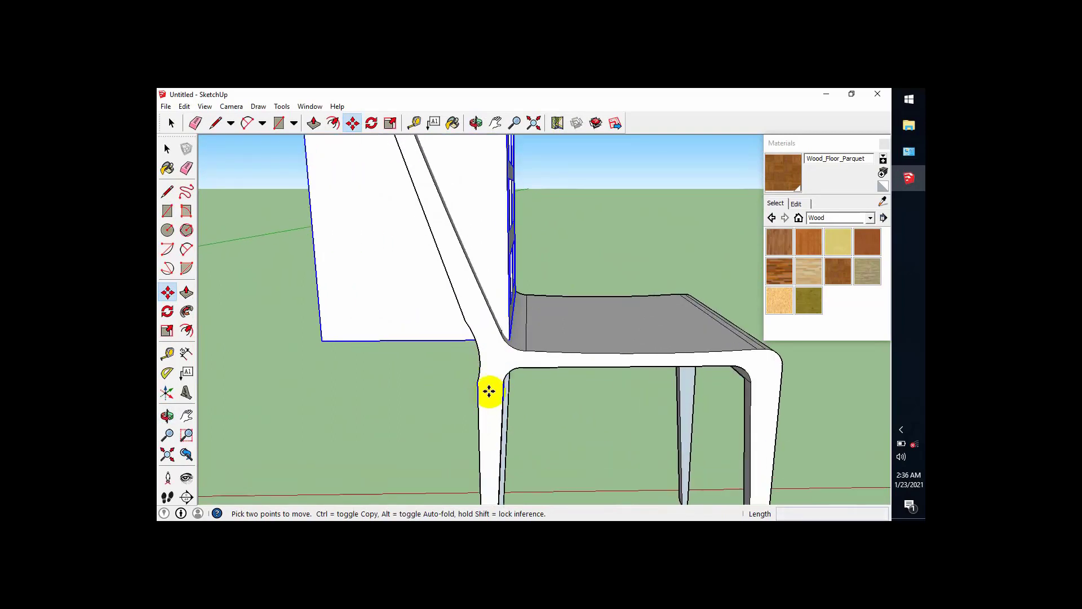
- Intersect the pierced block group's faces with the chair's backrest
middle_drag(524, 362, 326, 155)
click(171, 123)
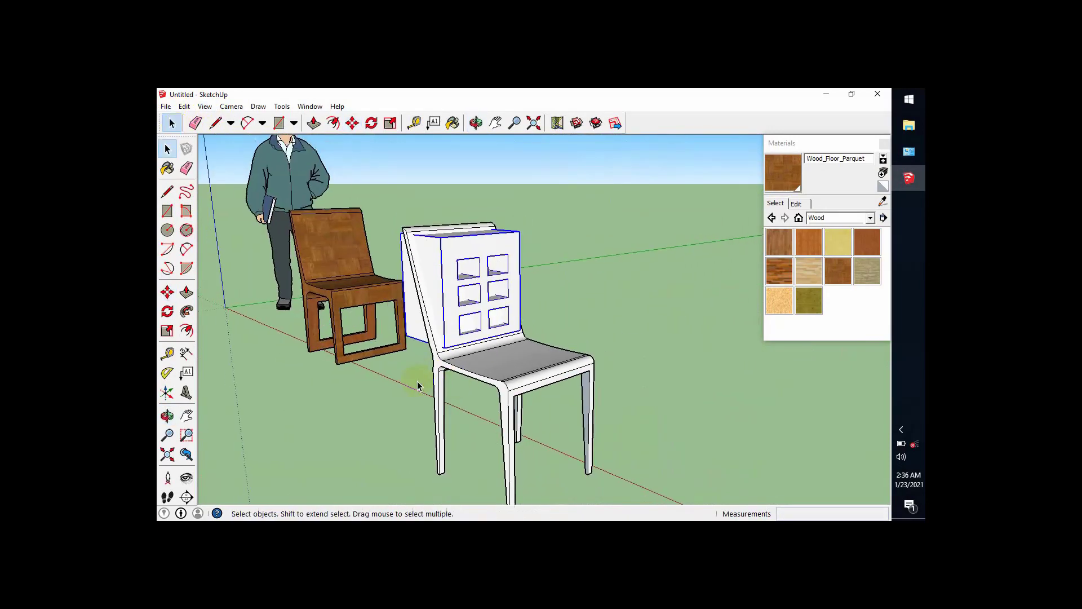
middle_drag(418, 386, 619, 317)
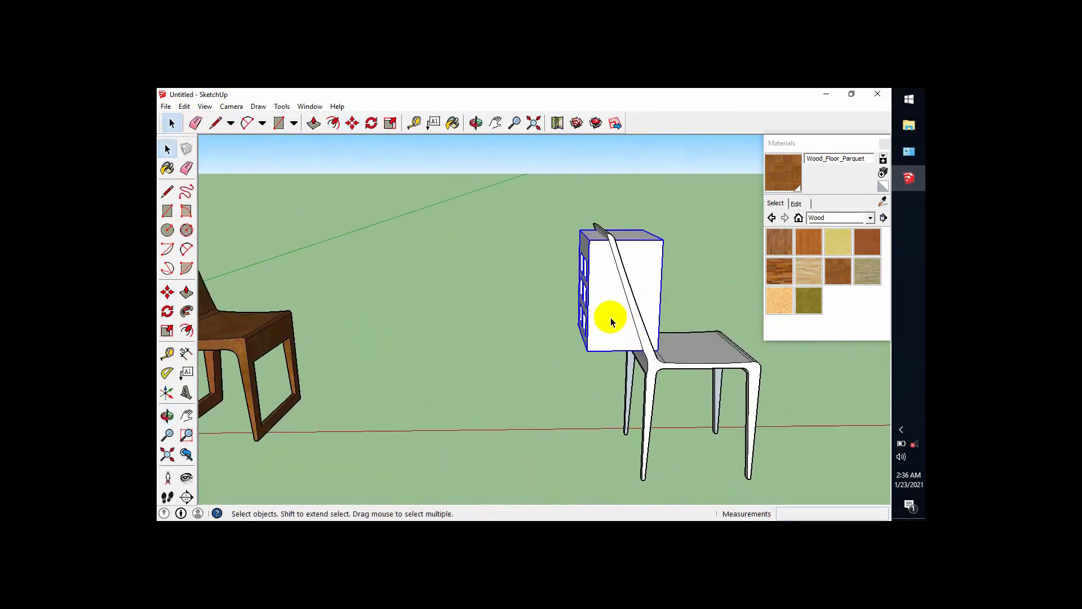
right_click(611, 318)
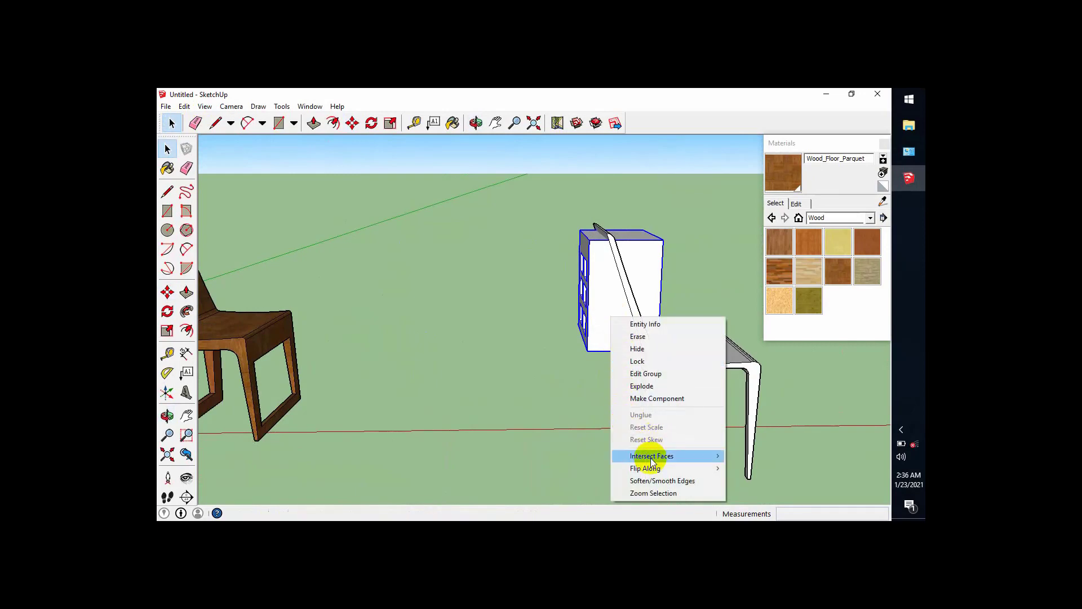
mouse_move(651, 457)
click(768, 455)
- Explode the pierced block group and clear the selection
middle_drag(768, 456, 665, 282)
click(650, 282)
right_click(650, 282)
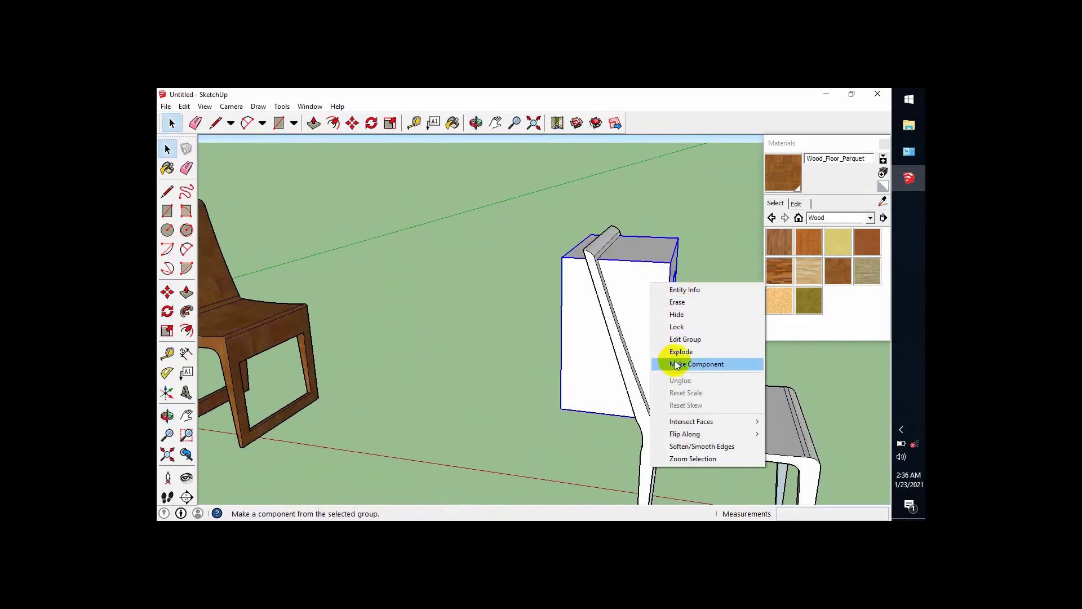
click(680, 352)
middle_drag(697, 370, 539, 387)
click(516, 434)
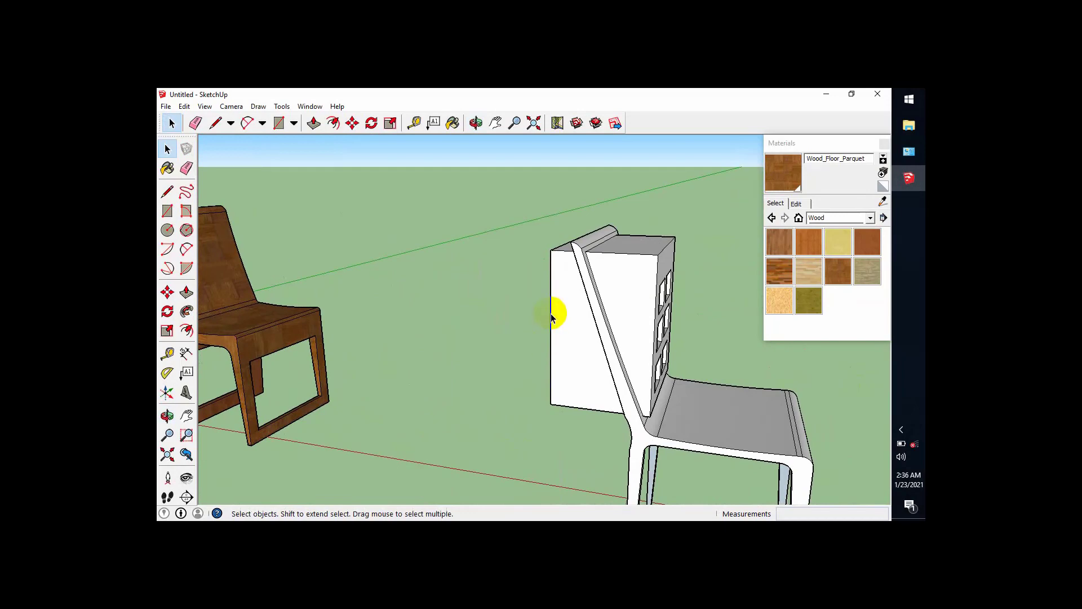
- Erase the part of the pierced block that sticks out behind the backrest, including its leftover edges
key(e)
mouse_move(552, 309)
middle_down()
mouse_move(563, 251)
mouse_move(590, 255)
mouse_move(576, 245)
mouse_move(587, 299)
mouse_move(583, 226)
middle_up()
click(566, 252)
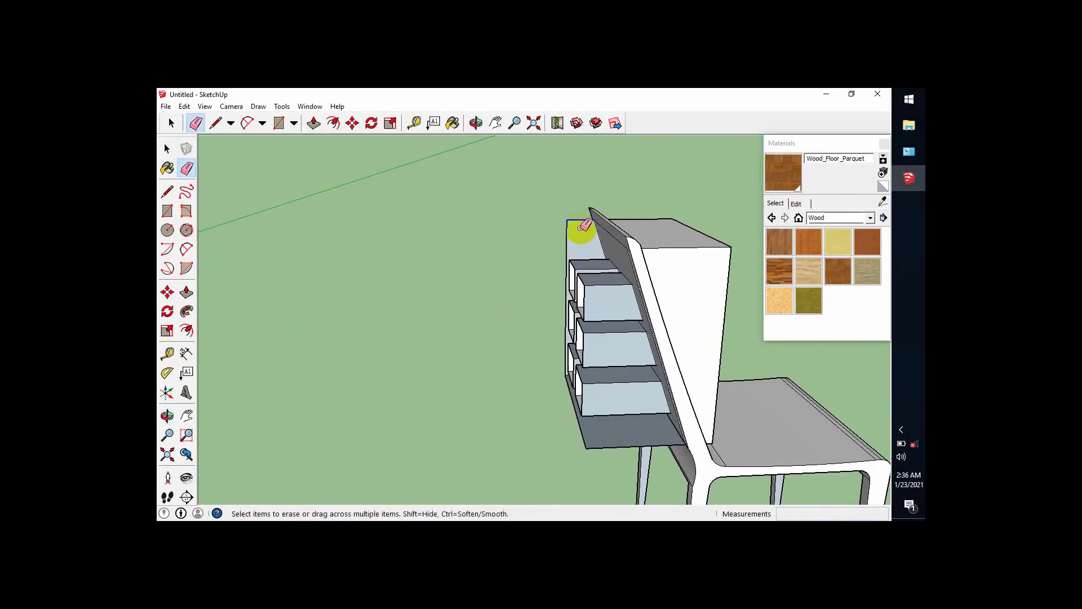
drag(575, 296, 579, 261)
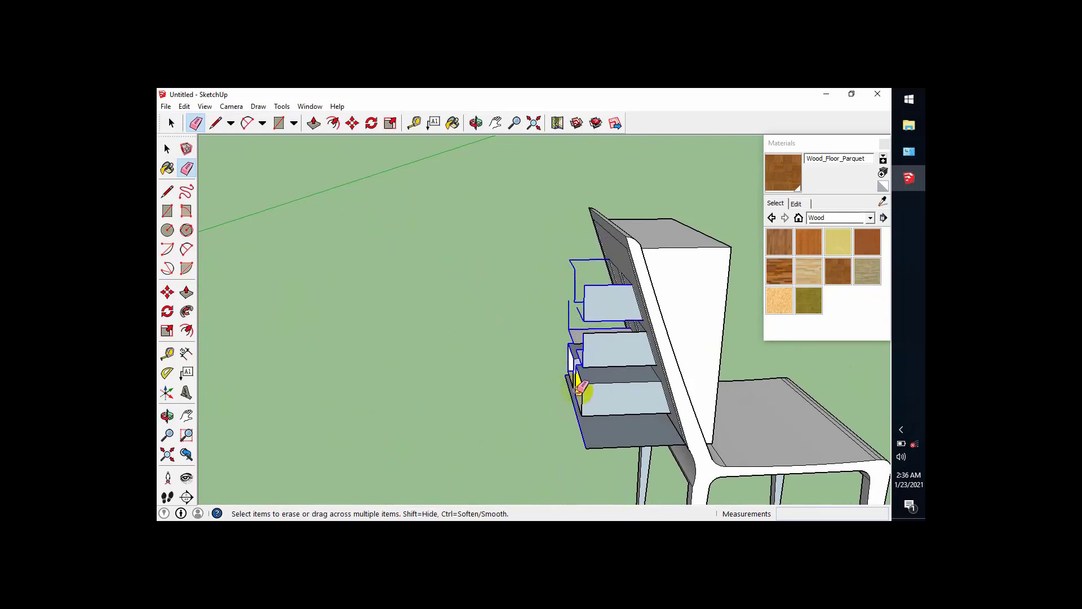
drag(582, 399, 593, 367)
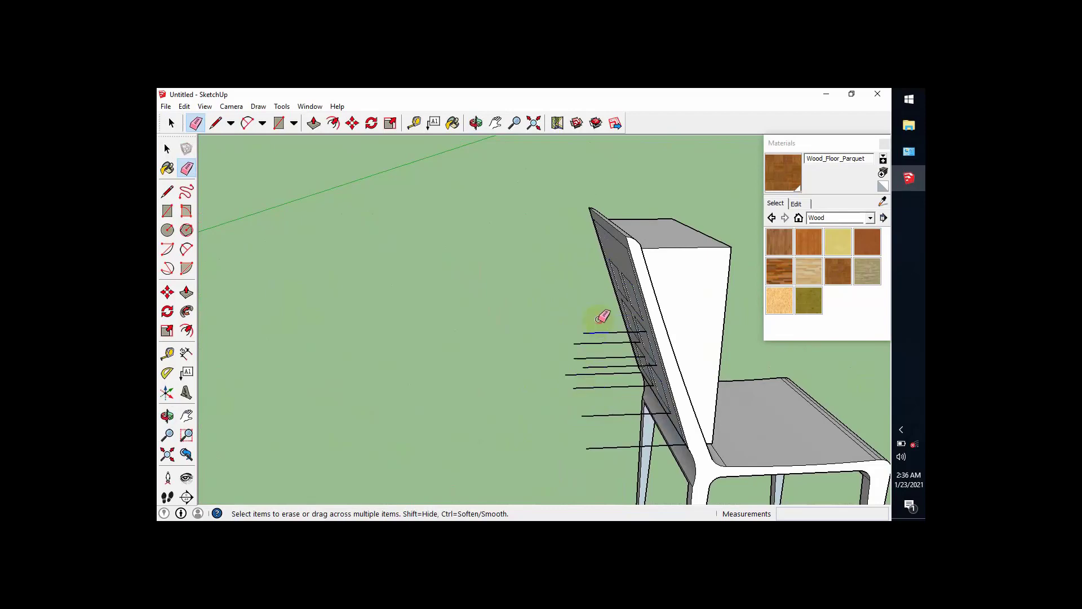
drag(597, 448, 616, 442)
- Erase the block's outer shell and the upper opening walls projecting in front of the backrest
mouse_move(616, 442)
middle_down()
mouse_move(795, 386)
mouse_move(563, 380)
mouse_move(525, 422)
mouse_move(532, 406)
mouse_move(633, 391)
mouse_move(637, 285)
middle_up()
mouse_move(633, 286)
mouse_down()
mouse_move(622, 321)
mouse_move(669, 317)
mouse_up()
middle_drag(631, 331, 627, 306)
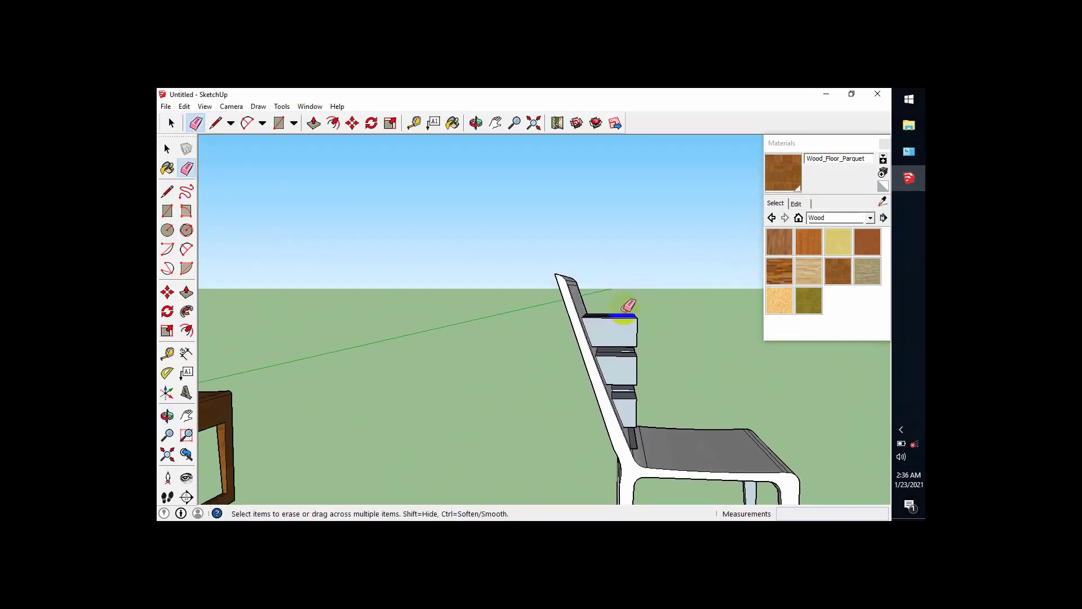
drag(629, 320, 635, 322)
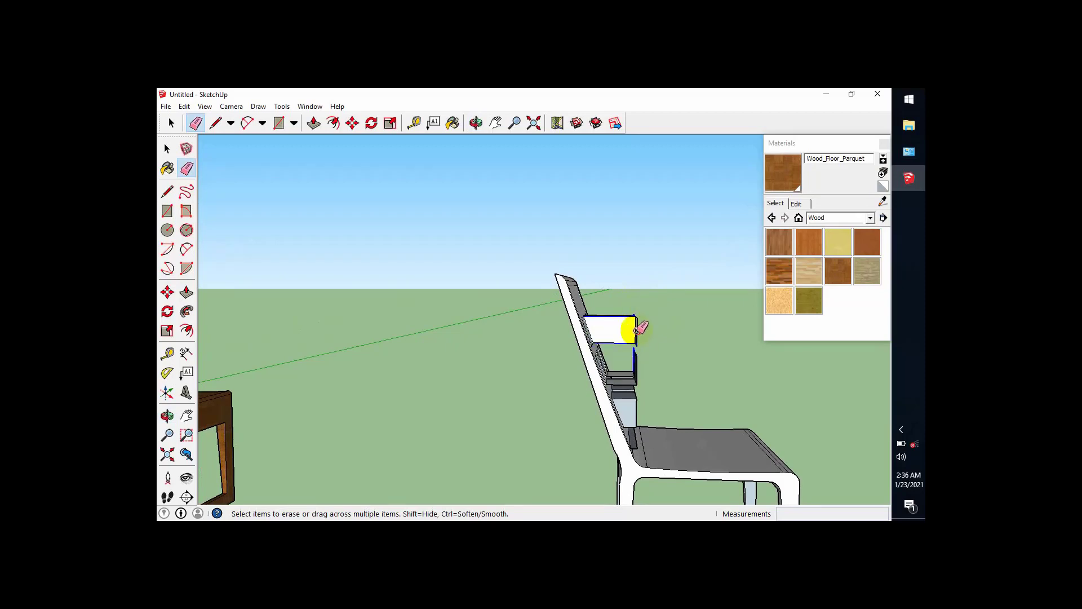
drag(636, 365, 633, 388)
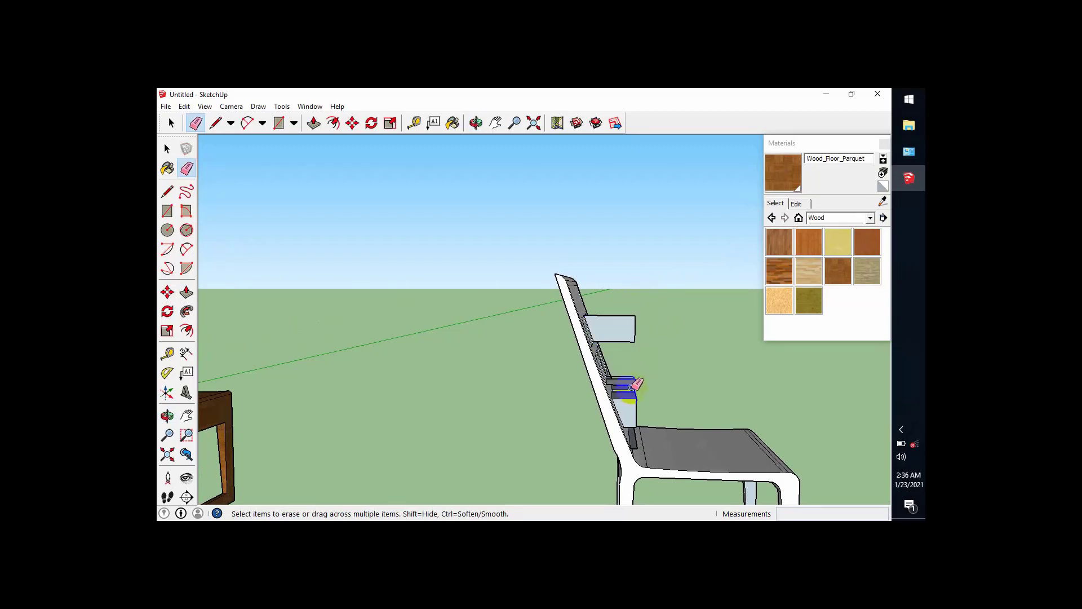
drag(644, 319, 629, 354)
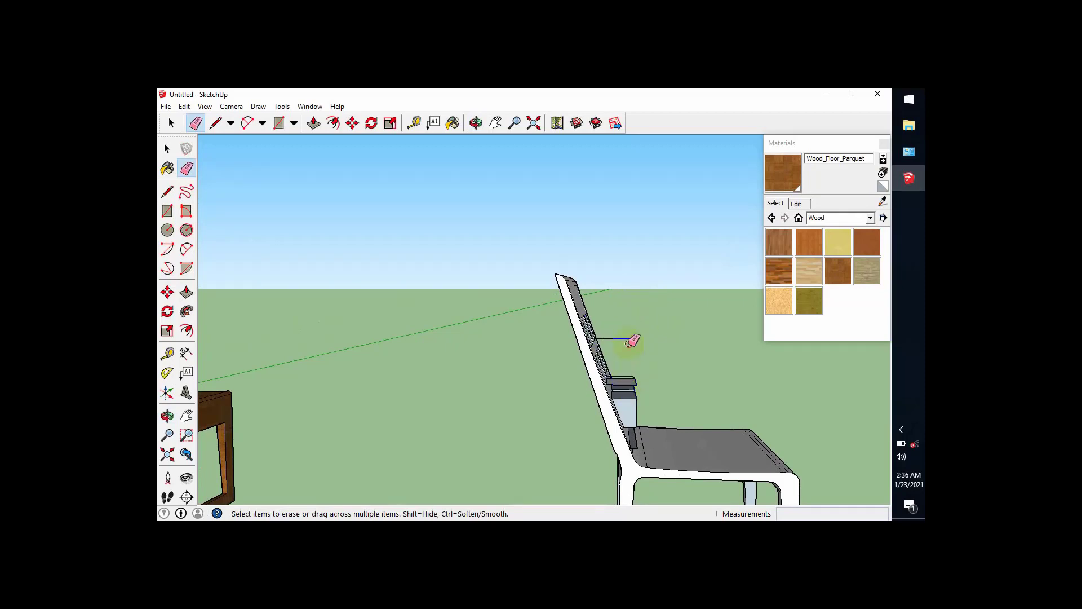
- Erase the remaining lower opening walls and block leftovers in front of the backrest, down to the seat
scroll(635, 412, up, 2)
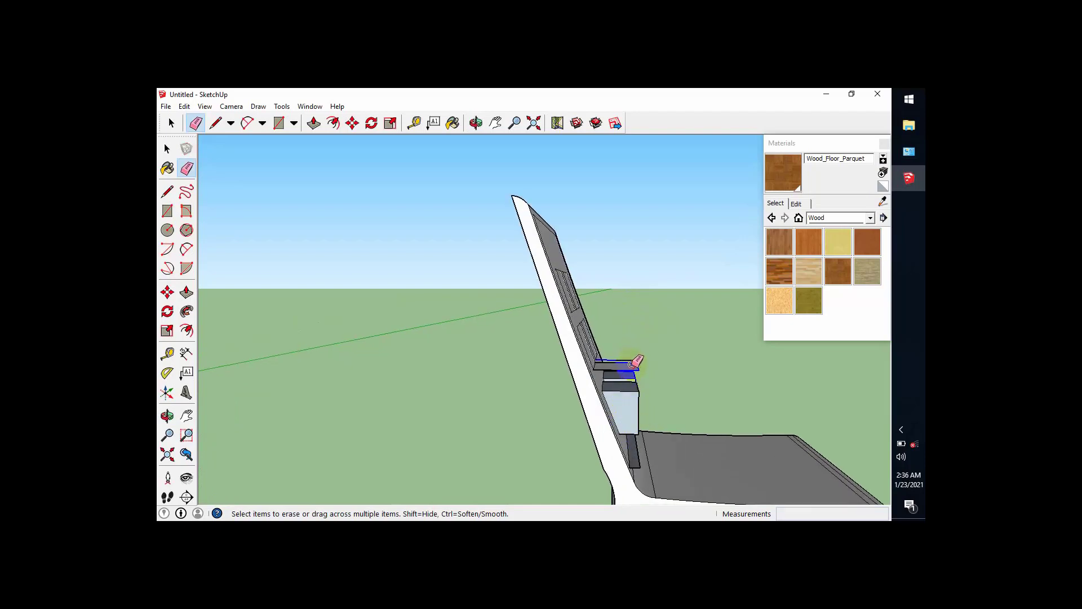
middle_drag(629, 401, 631, 348)
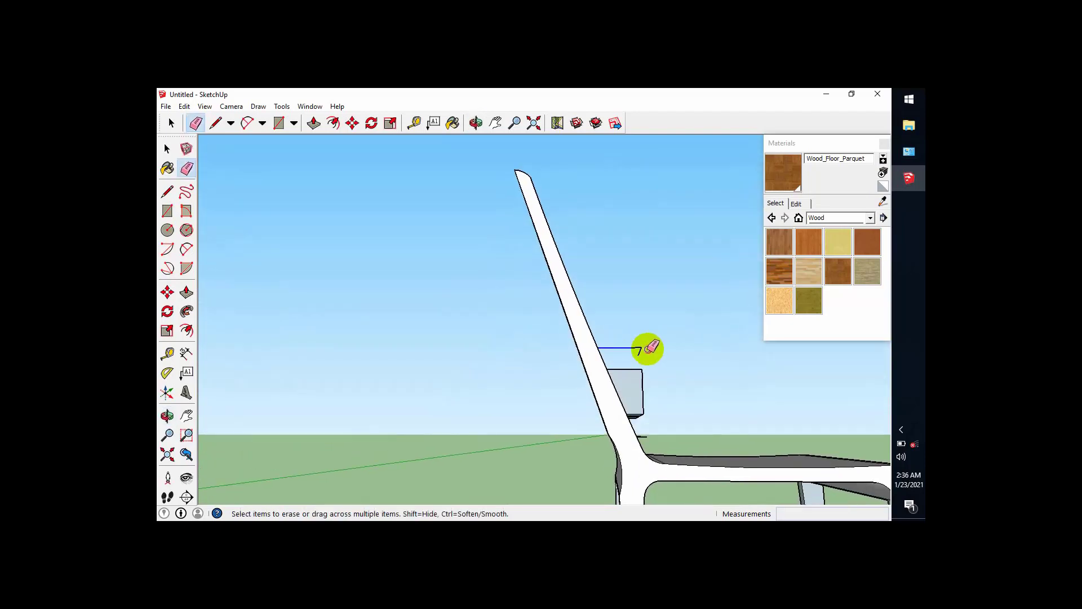
middle_drag(650, 413, 635, 362)
click(643, 367)
click(637, 449)
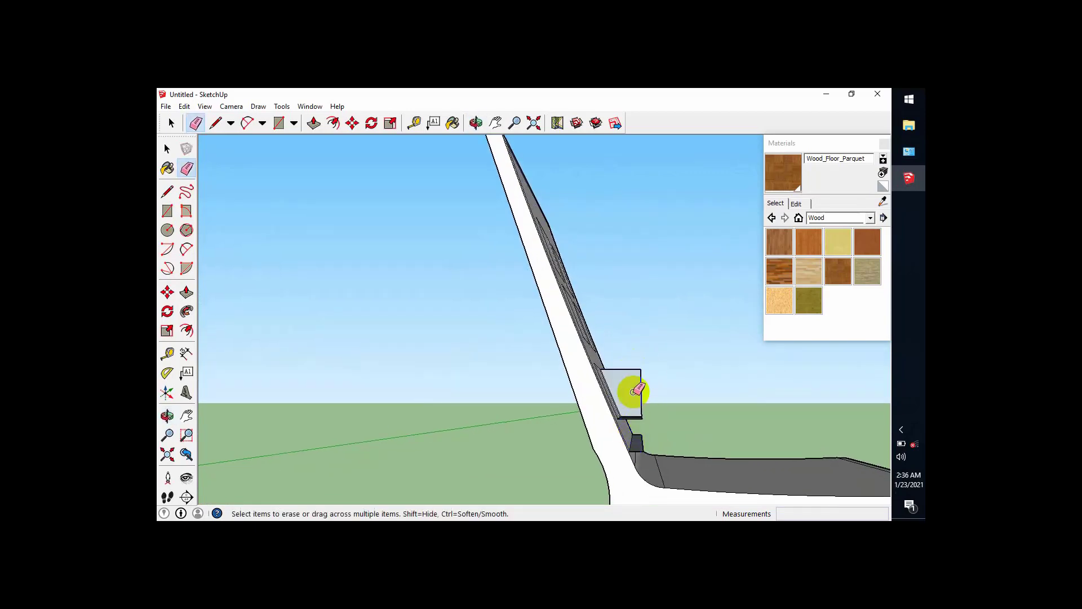
middle_drag(634, 404, 639, 366)
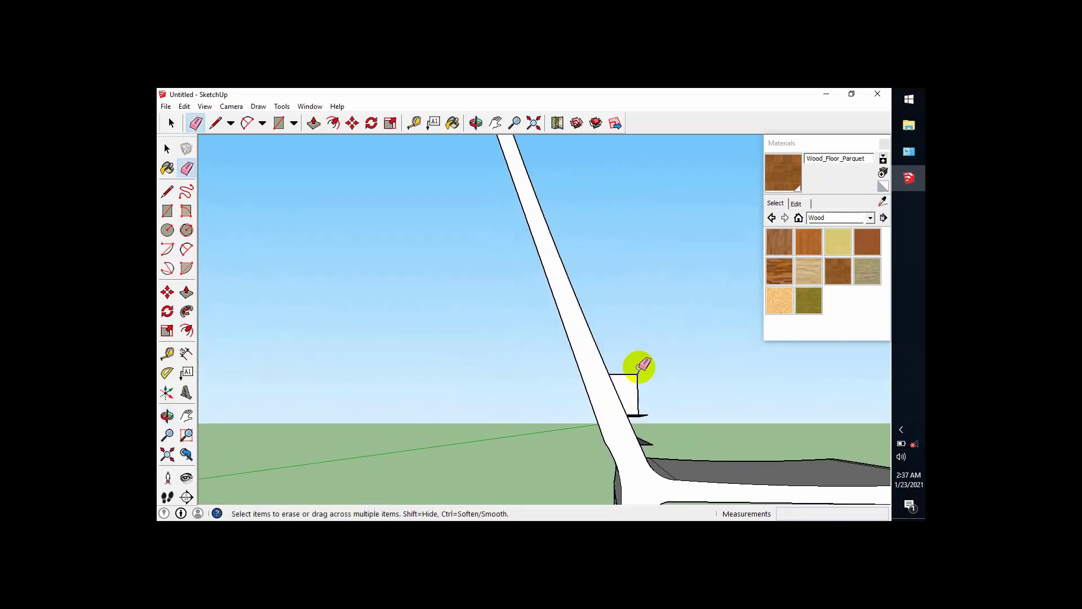
drag(637, 376, 641, 385)
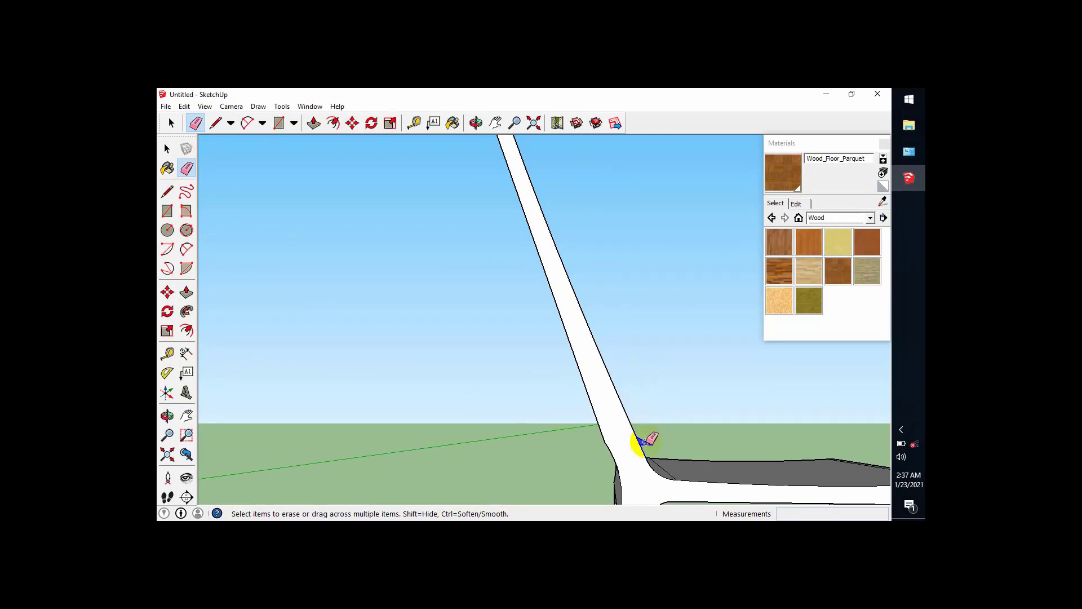
middle_drag(643, 444, 638, 444)
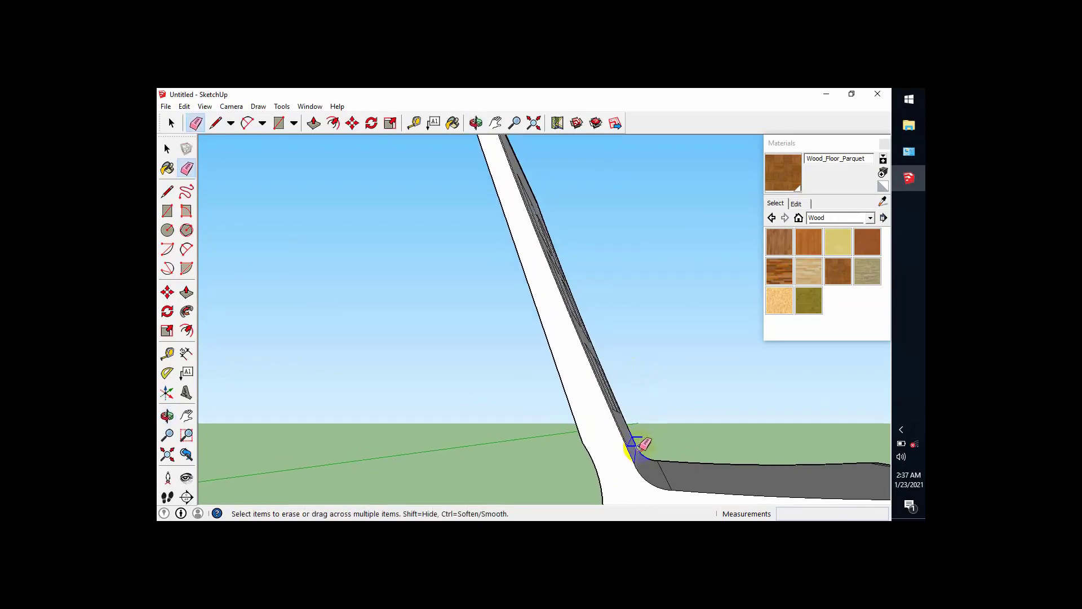
drag(641, 437, 638, 437)
- Erase the block's outline across the bottom and along the lower sides of the backrest's front face
mouse_move(638, 438)
middle_down()
mouse_move(621, 502)
mouse_move(592, 497)
middle_up()
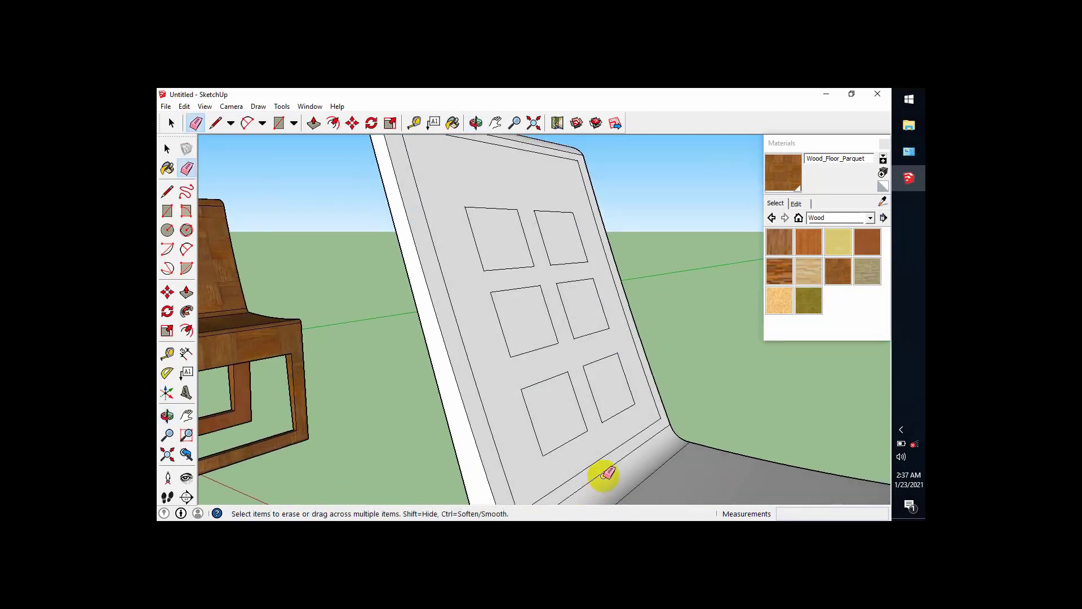
click(601, 459)
click(499, 449)
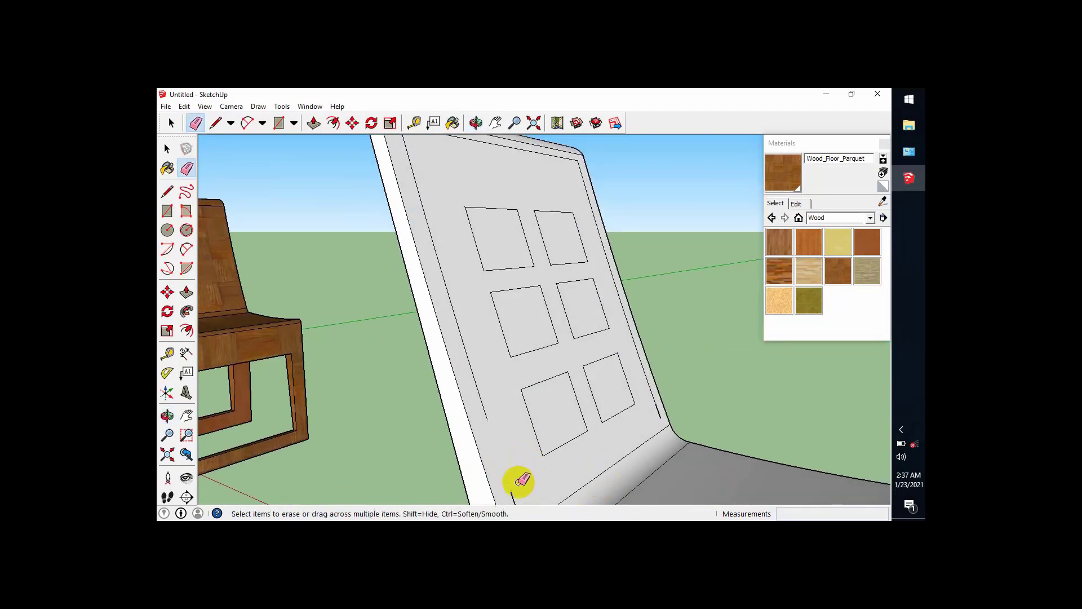
click(482, 402)
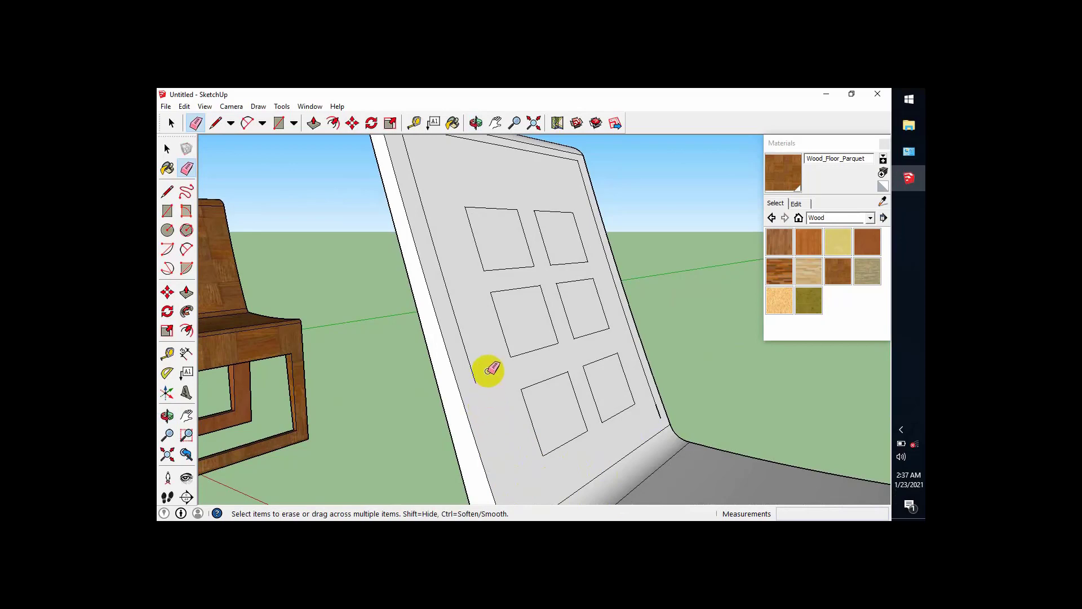
scroll(478, 389, down, 2)
mouse_move(575, 422)
middle_down()
mouse_move(518, 449)
mouse_move(488, 437)
middle_up()
scroll(579, 407, up, 2)
mouse_move(642, 419)
mouse_down()
mouse_move(630, 419)
mouse_move(605, 327)
mouse_up()
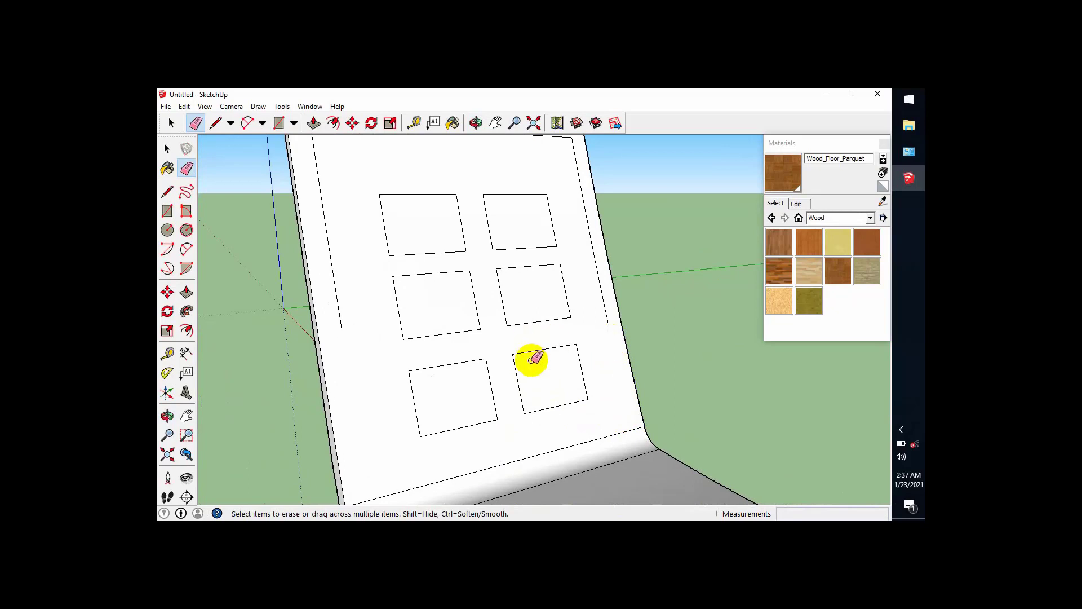
- Delete the faces of the four window openings in the backrest's lower and middle rows
key(space)
key(Delete)
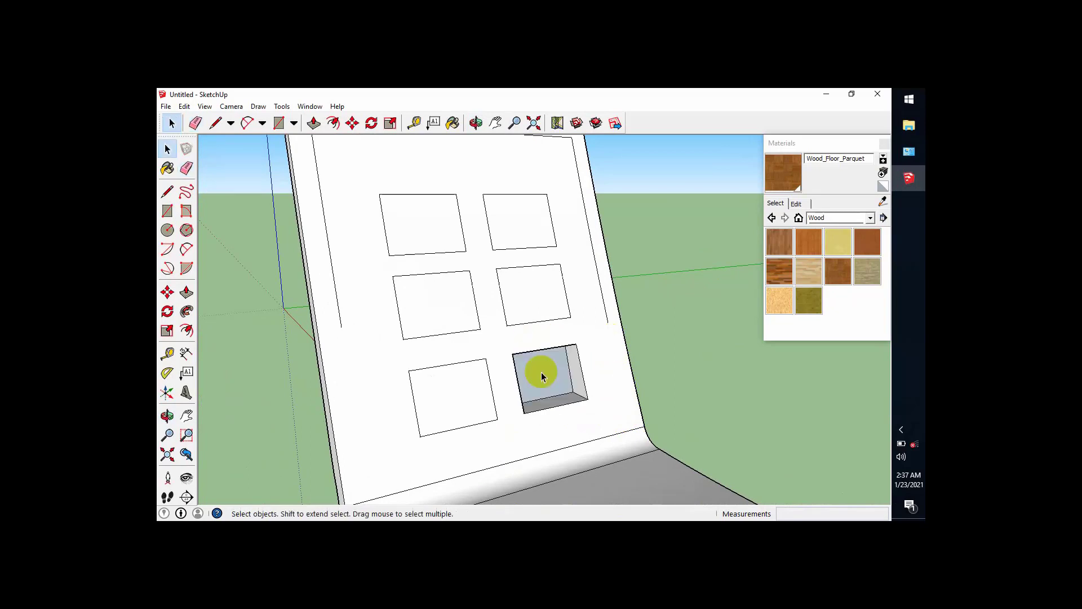
click(463, 385)
key(Delete)
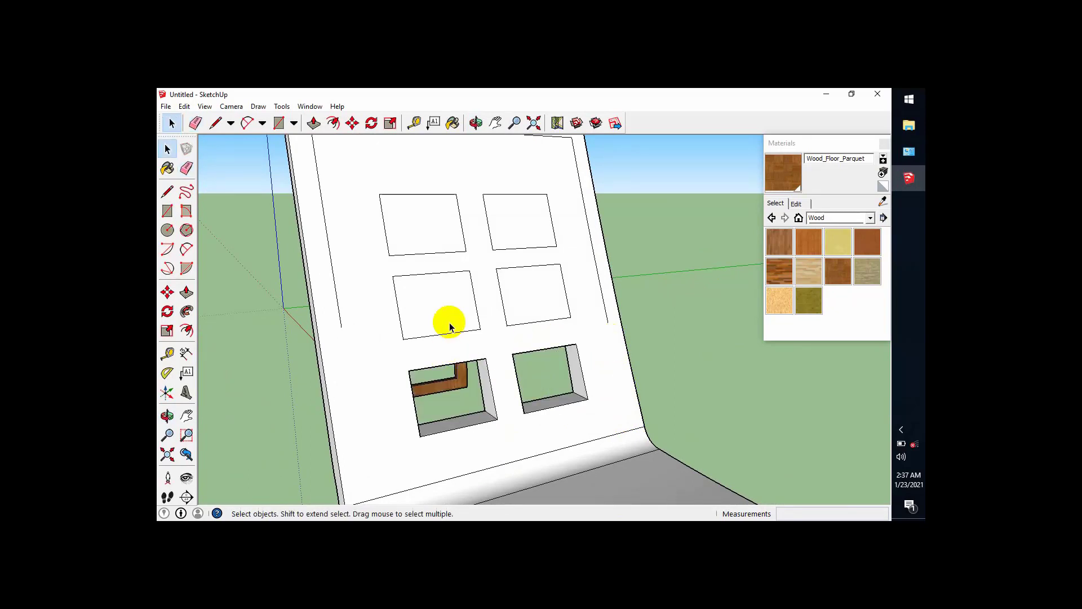
click(453, 313)
key(Delete)
click(522, 297)
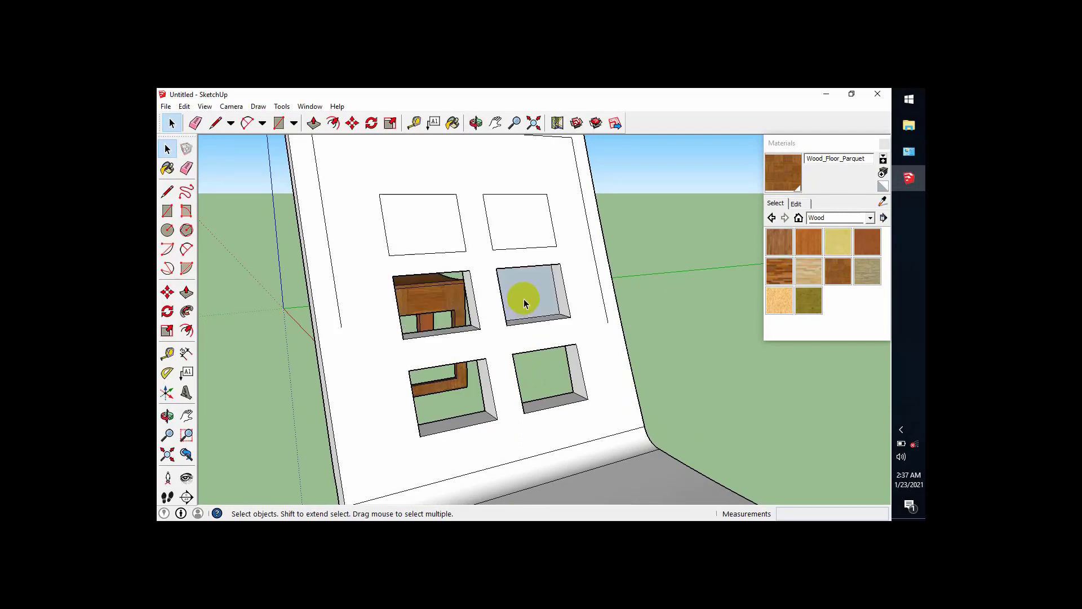
key(Delete)
- Delete the faces closing the two window openings in the backrest's top row
click(526, 211)
click(423, 224)
key(Delete)
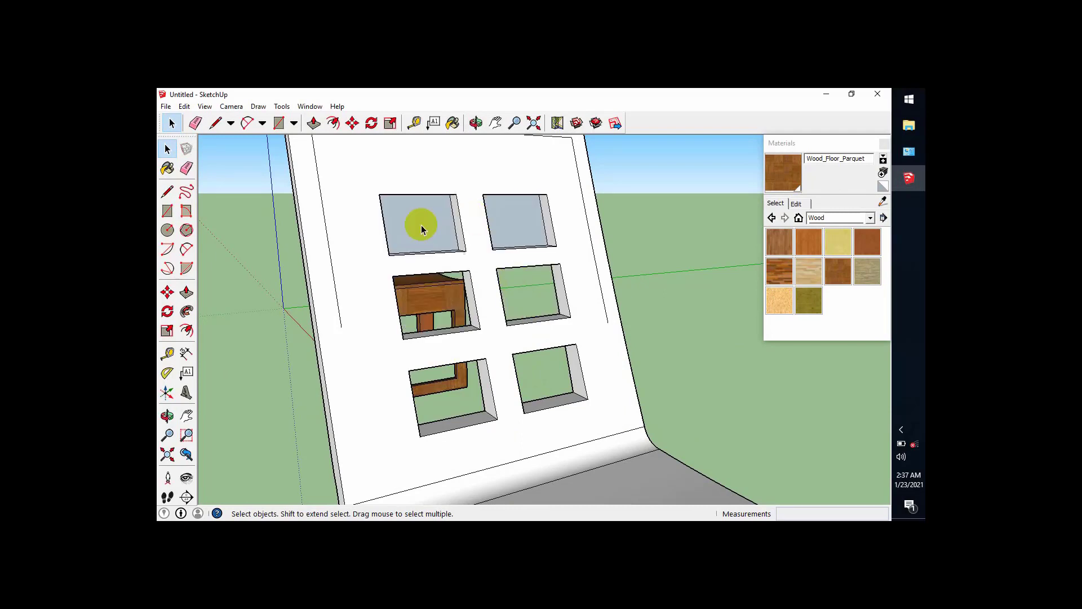
click(502, 219)
key(Delete)
click(434, 225)
key(Delete)
- Erase the remaining block outline along the top and both upper sides of the backrest's front face
scroll(475, 352, down, 2)
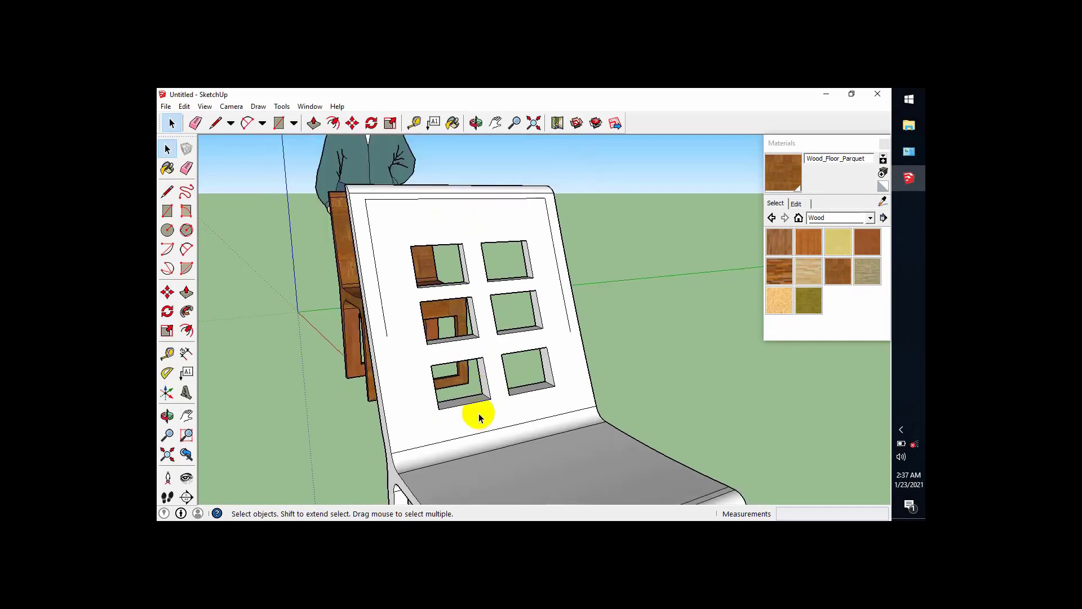
middle_drag(478, 413, 476, 441)
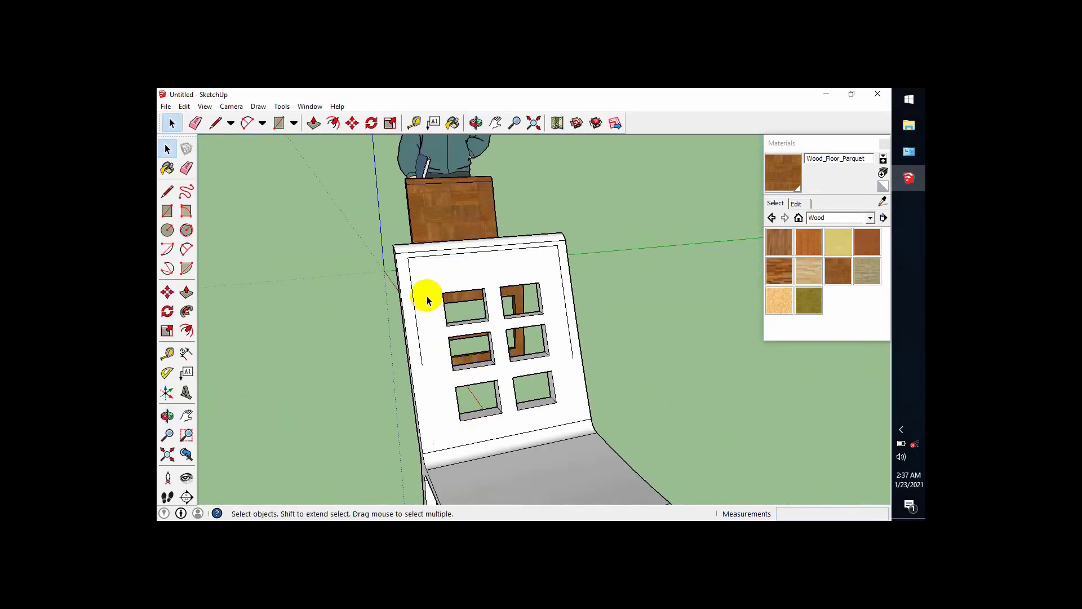
key(e)
scroll(428, 270, up, 1)
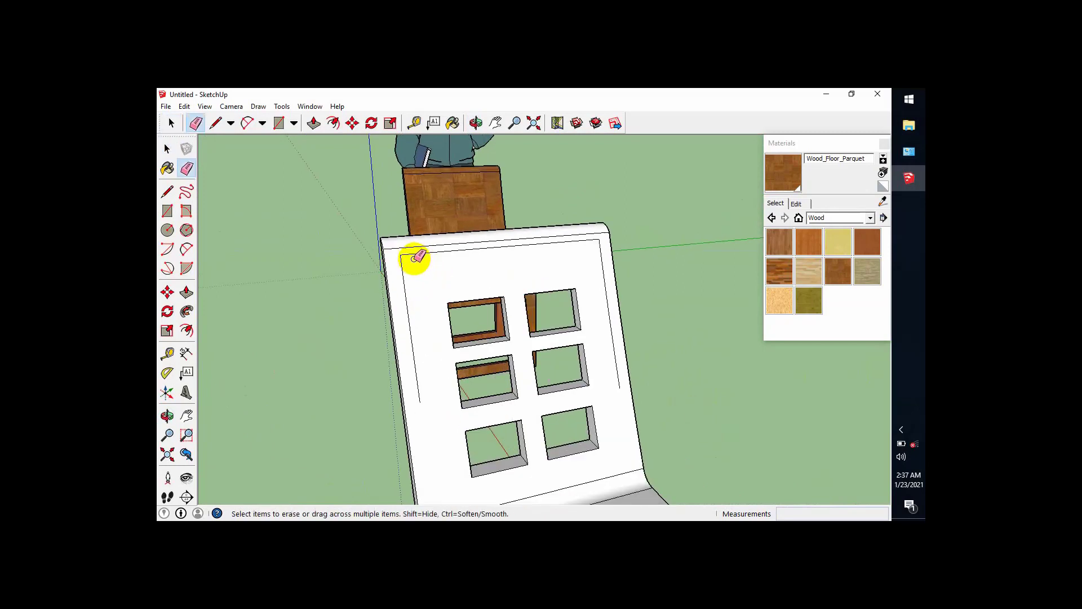
scroll(415, 259, up, 2)
drag(402, 252, 402, 293)
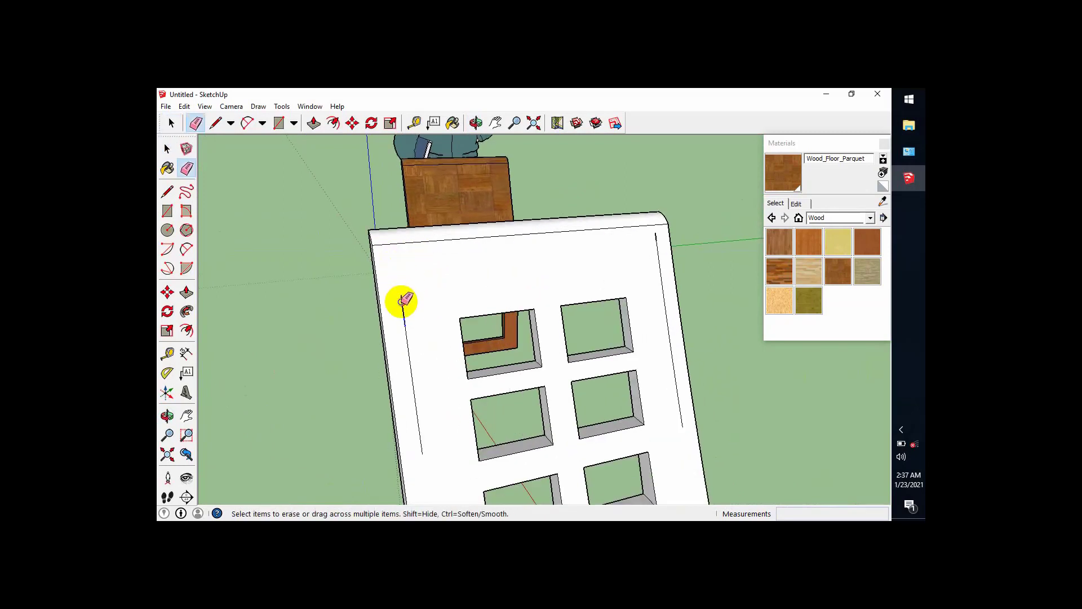
mouse_move(407, 346)
mouse_down()
mouse_move(411, 331)
mouse_move(425, 446)
mouse_up()
scroll(660, 229, up, 2)
scroll(660, 228, up, 1)
mouse_move(652, 234)
mouse_down()
mouse_move(686, 451)
mouse_move(674, 417)
mouse_up()
- Select the entire white chair and paint it with the Wood_ Floor material
scroll(632, 314, down, 2)
scroll(633, 314, down, 5)
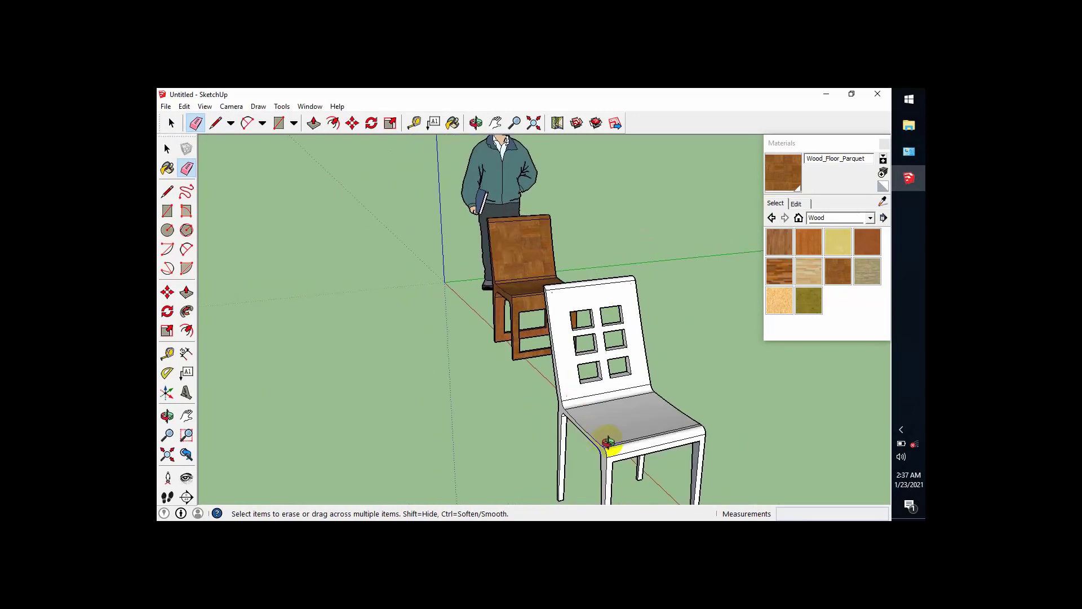
mouse_move(609, 441)
middle_down()
mouse_move(684, 435)
mouse_move(606, 343)
middle_up()
click(172, 125)
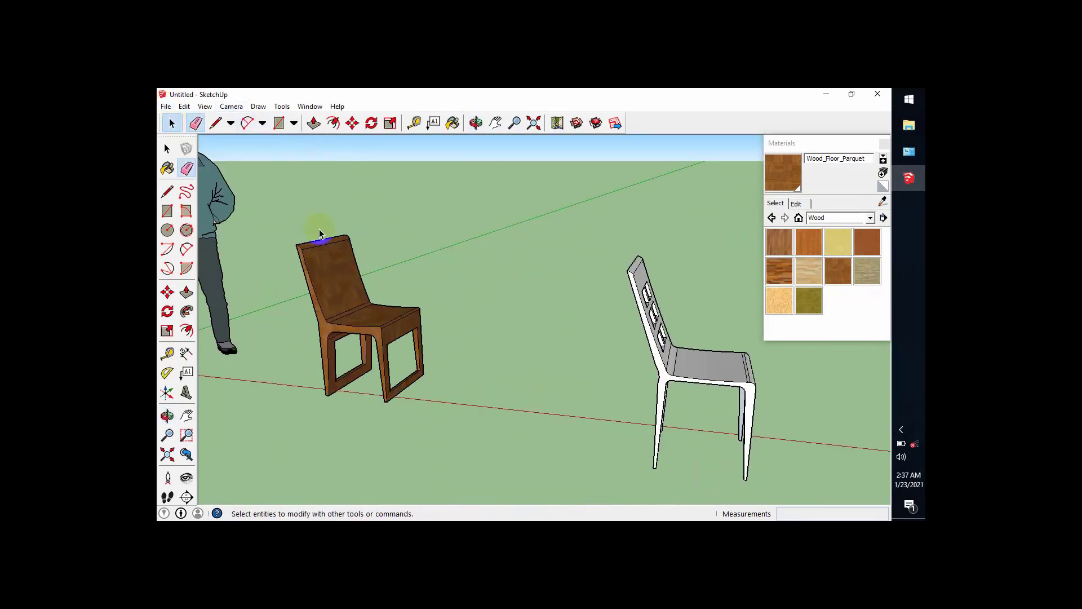
scroll(452, 401, down, 2)
scroll(534, 409, down, 1)
middle_drag(534, 409, 611, 428)
scroll(625, 408, up, 2)
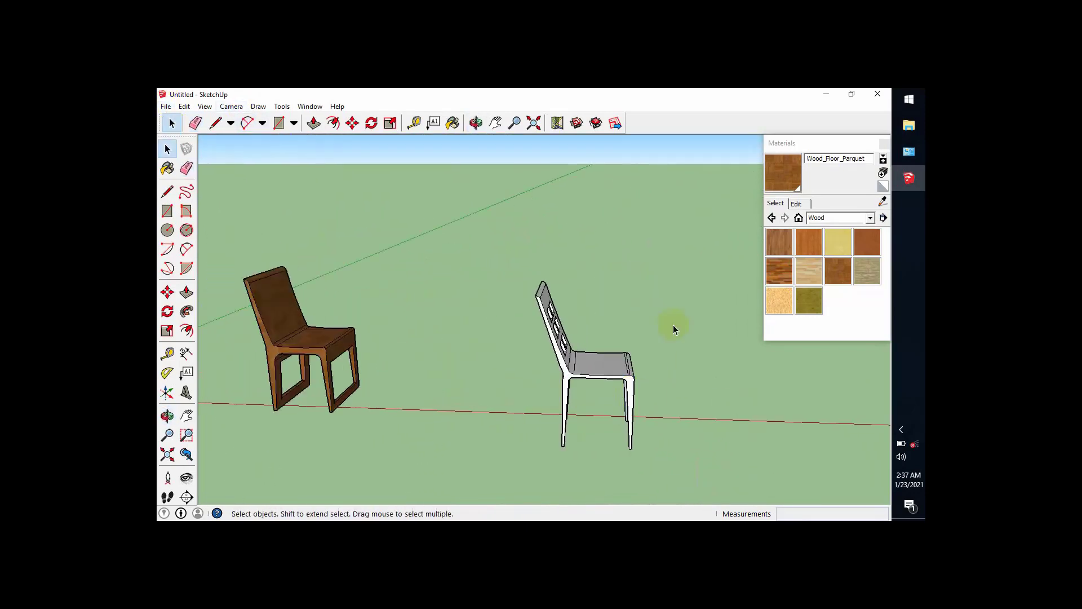
drag(491, 495, 490, 495)
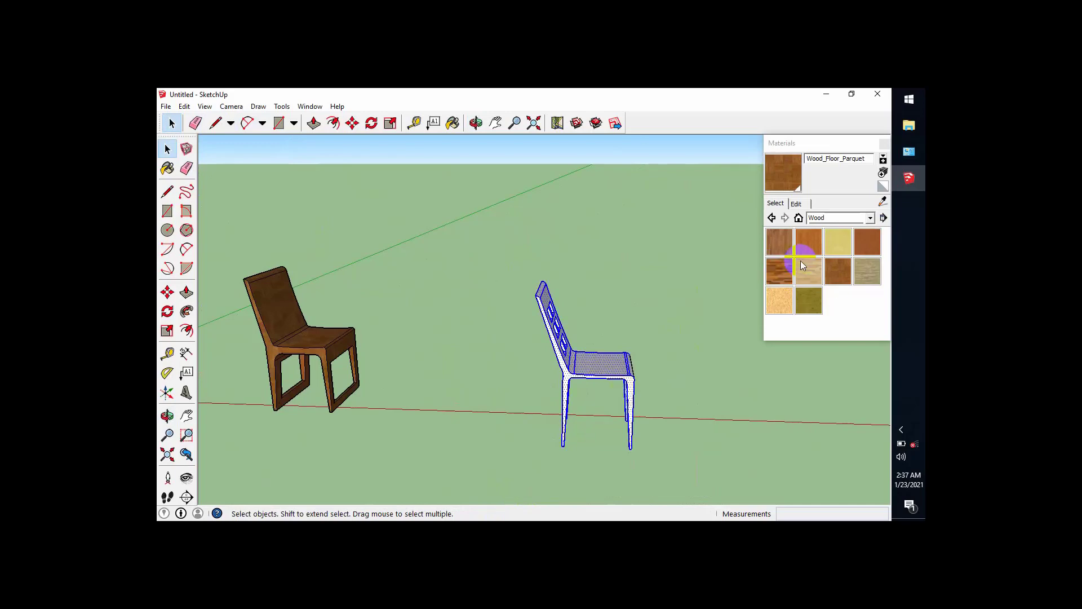
click(780, 241)
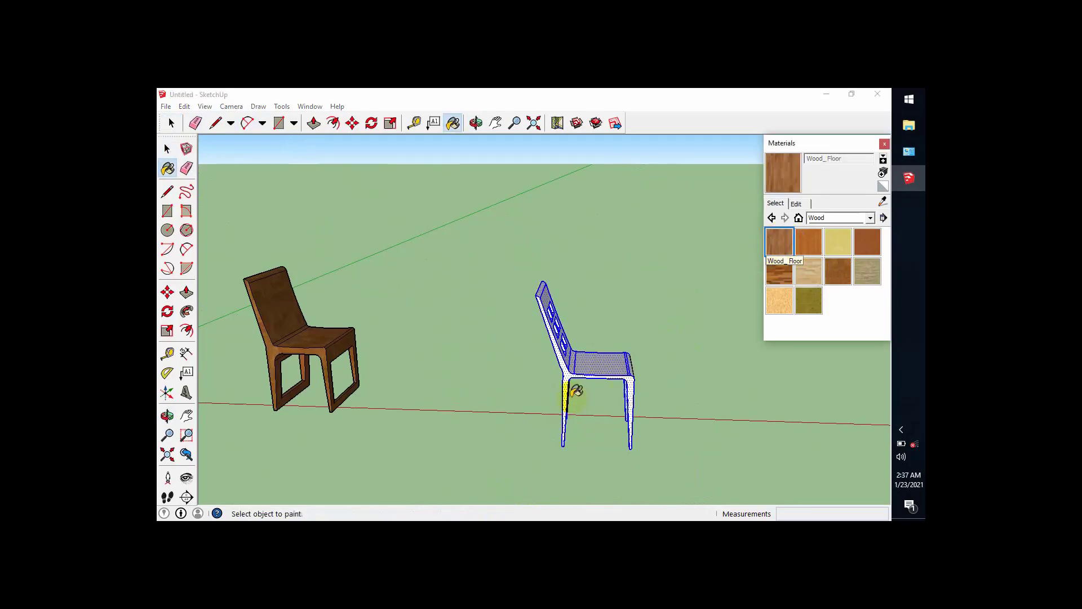
click(616, 374)
mouse_move(616, 375)
middle_down()
mouse_move(471, 418)
mouse_move(495, 285)
mouse_move(755, 291)
middle_up()
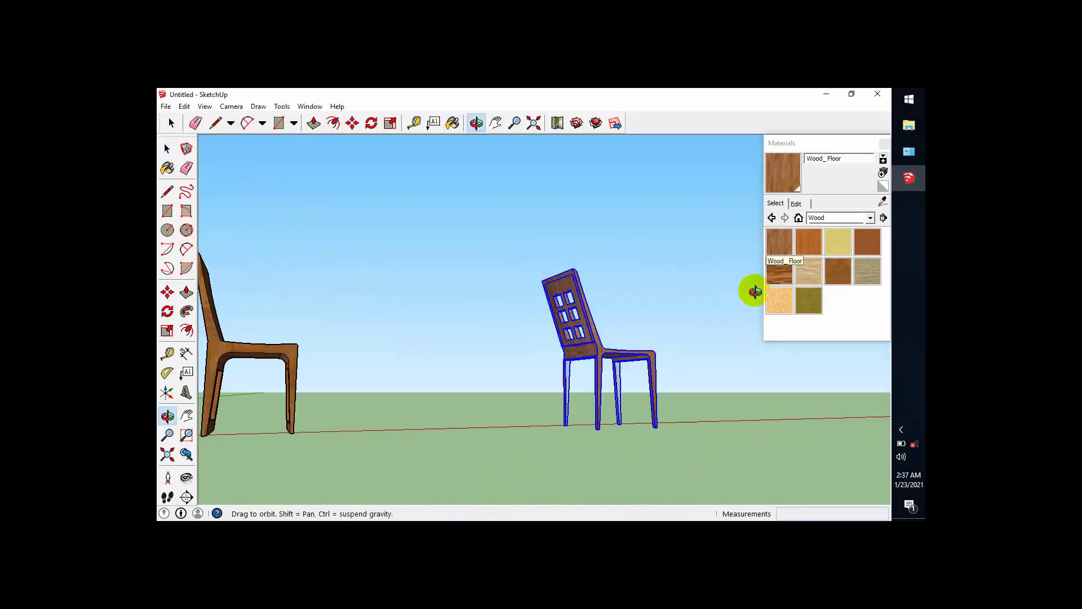
scroll(620, 364, up, 5)
click(610, 374)
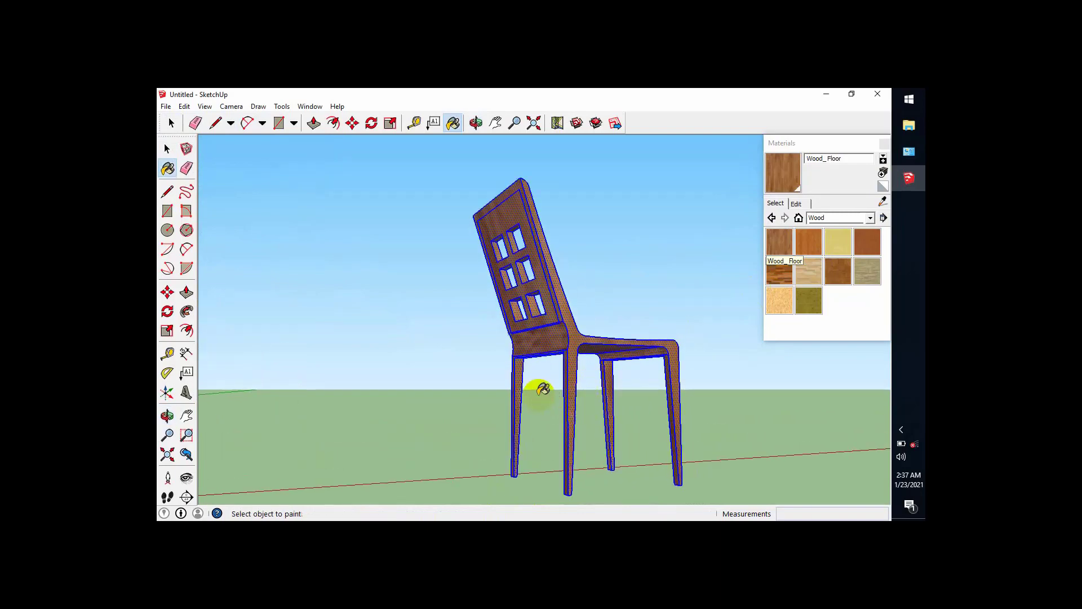
- Clear the selection and inspect the painted chair from several sides
mouse_move(637, 416)
middle_down()
mouse_move(645, 425)
mouse_move(801, 434)
middle_up()
mouse_move(438, 454)
middle_down()
mouse_move(619, 435)
mouse_move(481, 462)
mouse_move(483, 379)
mouse_move(759, 390)
mouse_move(444, 387)
mouse_move(659, 411)
mouse_move(512, 343)
mouse_move(557, 366)
mouse_move(545, 329)
middle_up()
click(172, 124)
click(307, 292)
scroll(551, 338, up, 3)
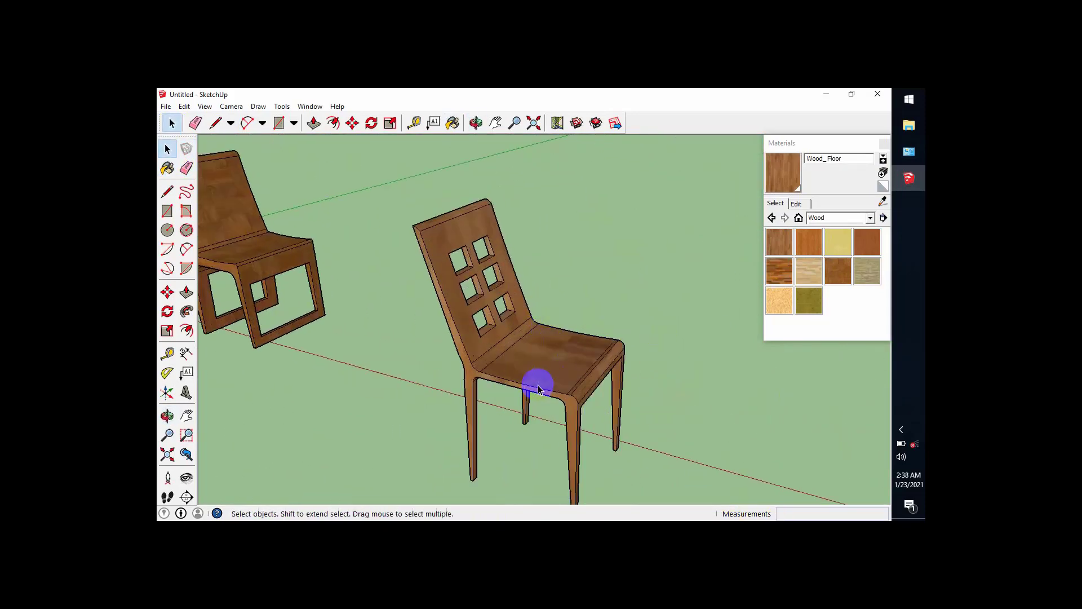
middle_drag(537, 383, 601, 391)
scroll(604, 395, up, 2)
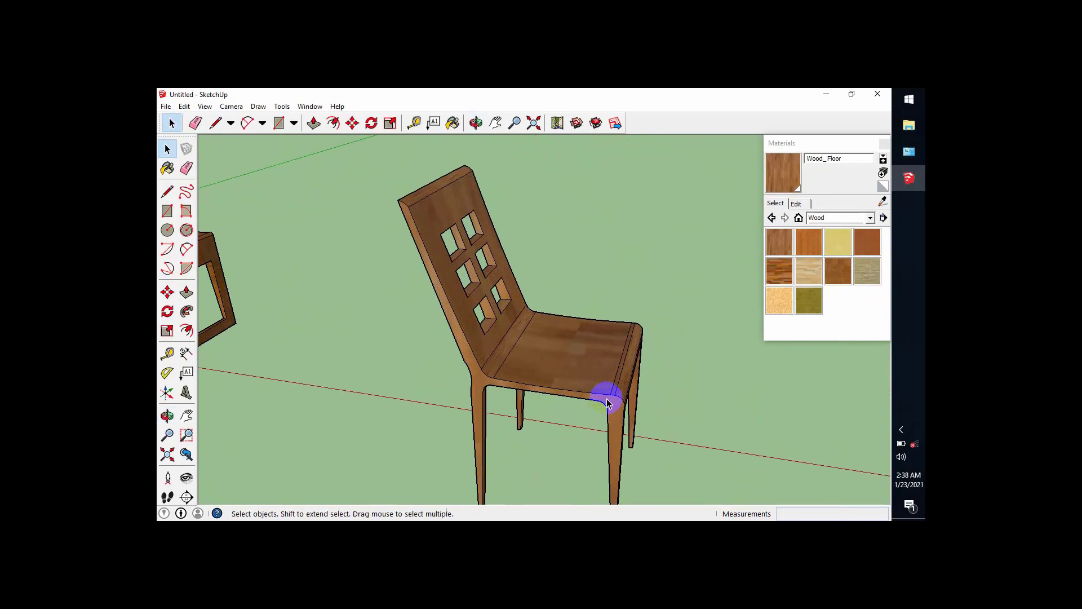